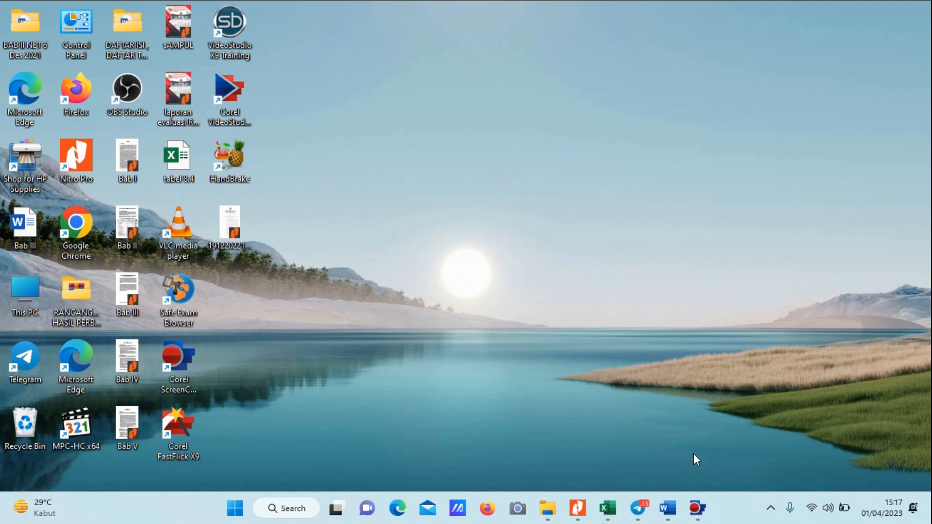
Review the Tujuan and Sasaran target table in Word and the Tabel 6.2 program and funding plan PDF in Nitro Pro.
left_click(668, 508)
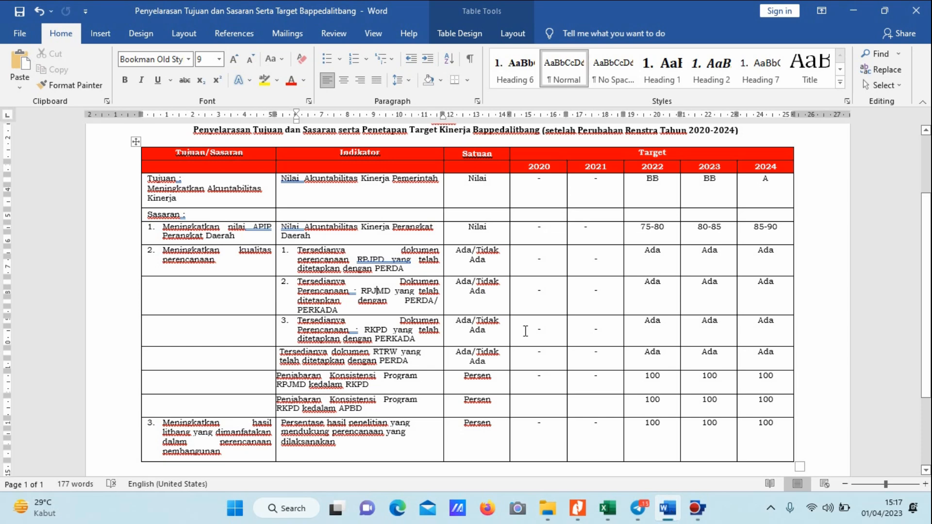
scroll(525, 331, "up", 2)
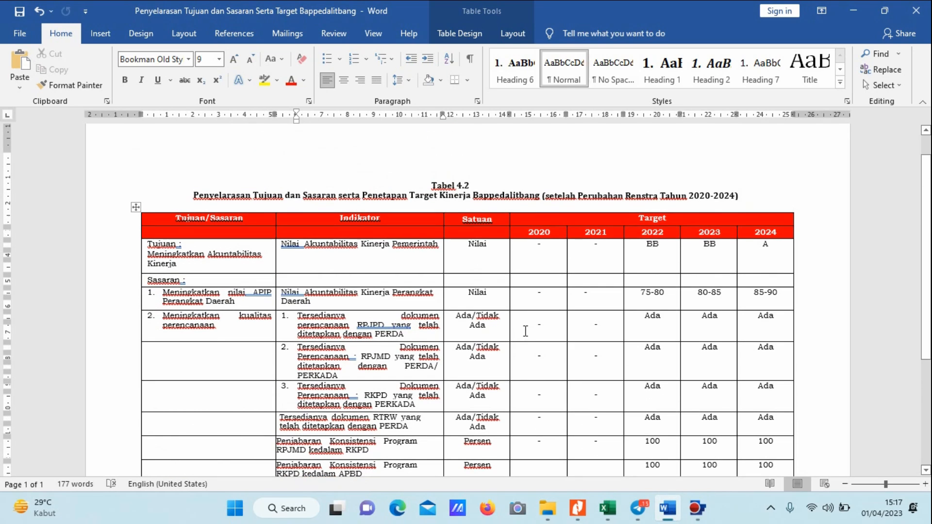
left_click(668, 508)
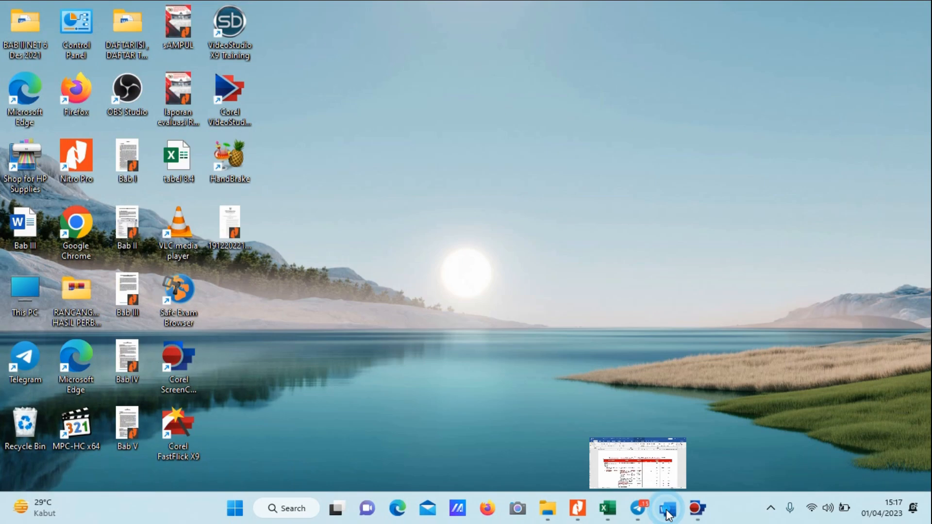
left_click(578, 508)
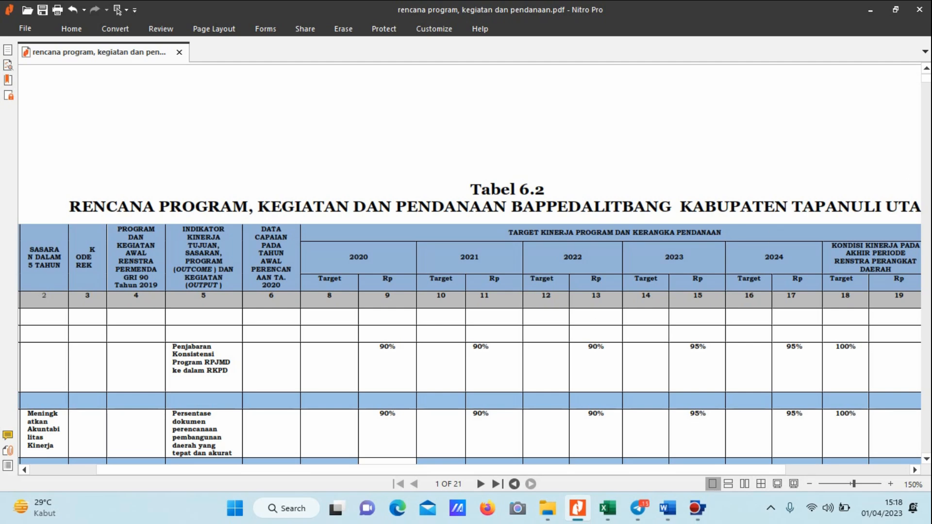
left_click(869, 10)
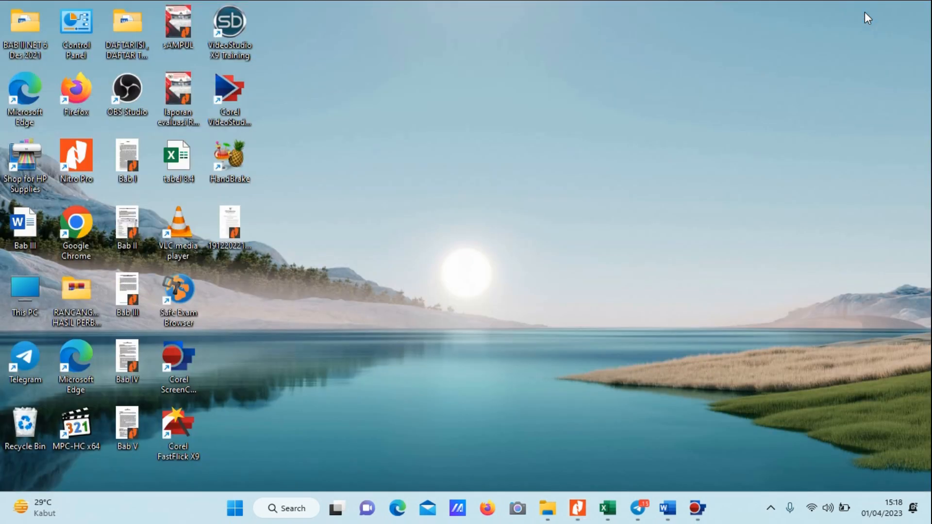
Switch to Firefox and open the SIPD site at sipd-ri.kemendagri.go.id.
left_click(487, 508)
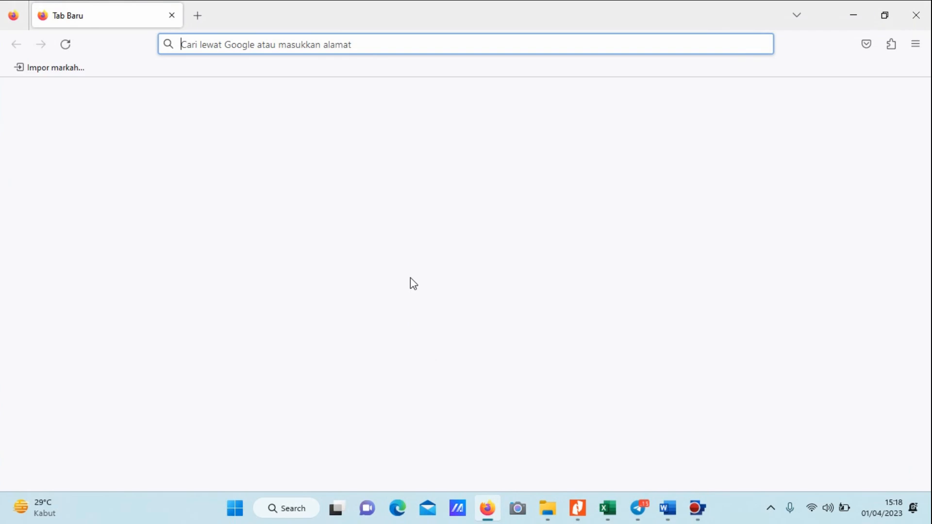
left_click(261, 46)
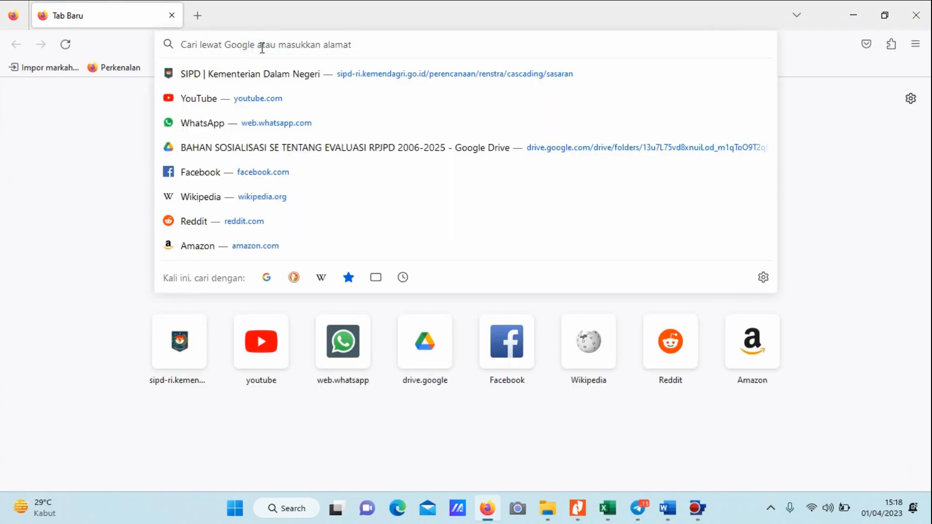
left_click(246, 83)
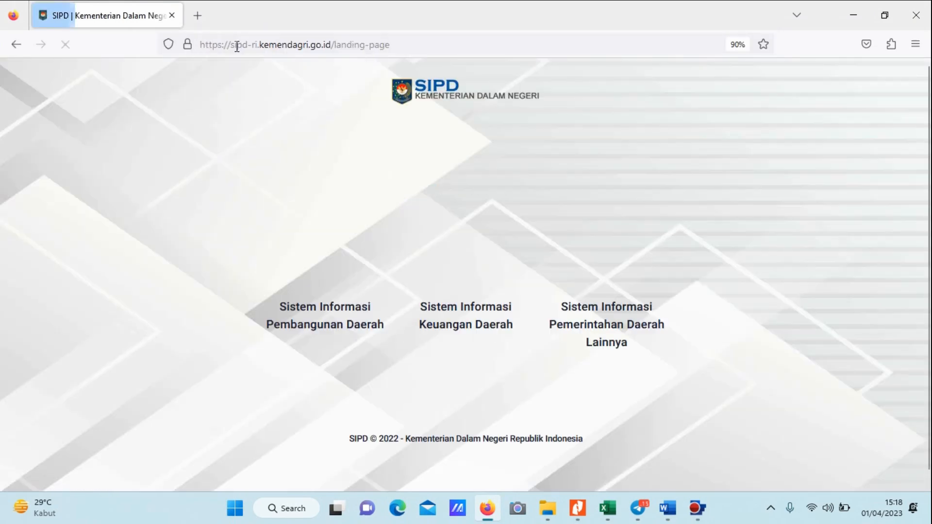
left_click_drag(231, 44, 340, 53)
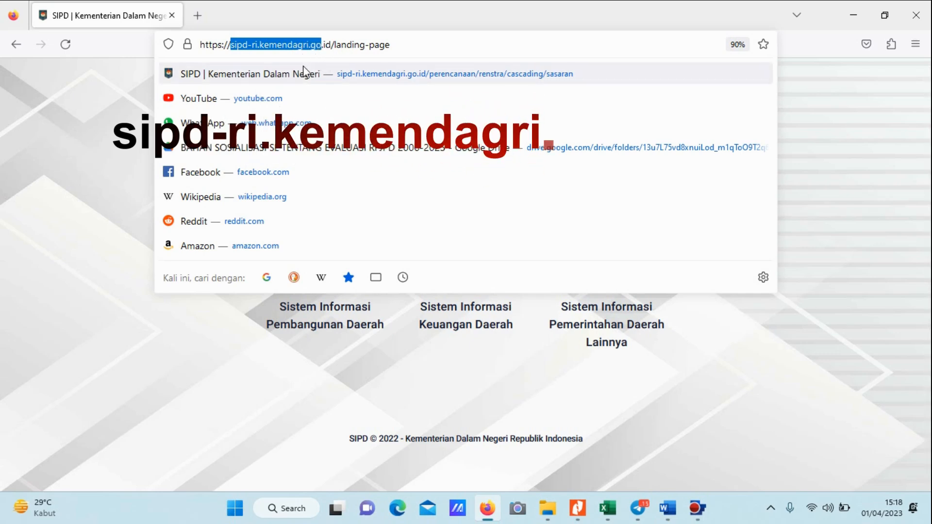
left_click(319, 412)
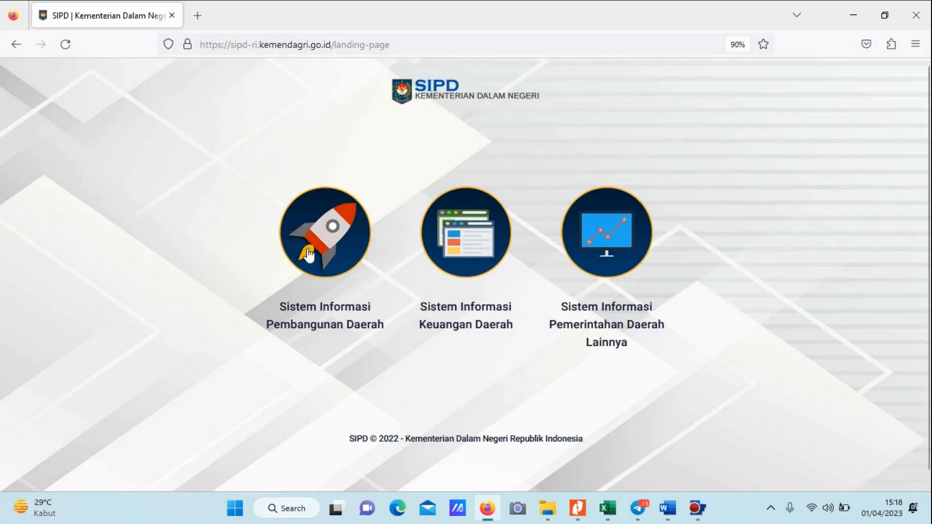
Go to the Perencanaan Pembangunan Daerah login page within Sistem Informasi Pembangunan Daerah.
left_click(309, 232)
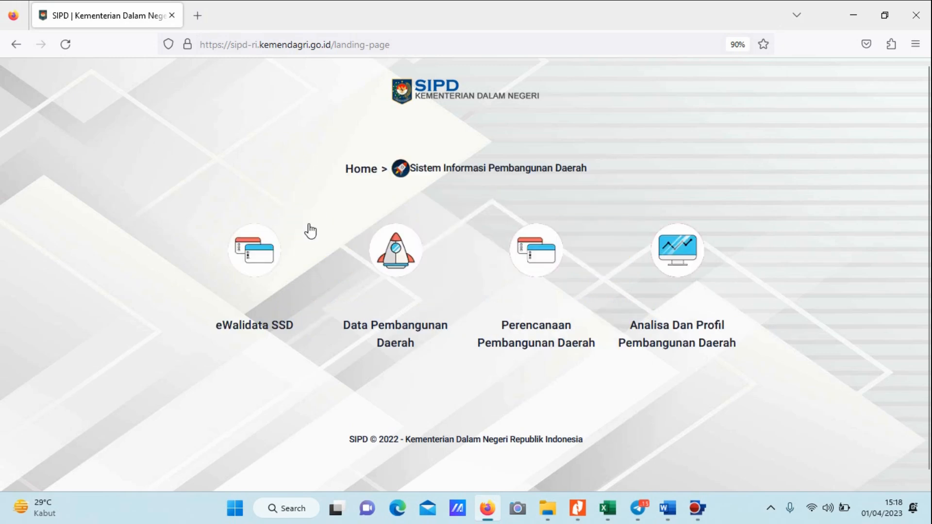
left_click(538, 244)
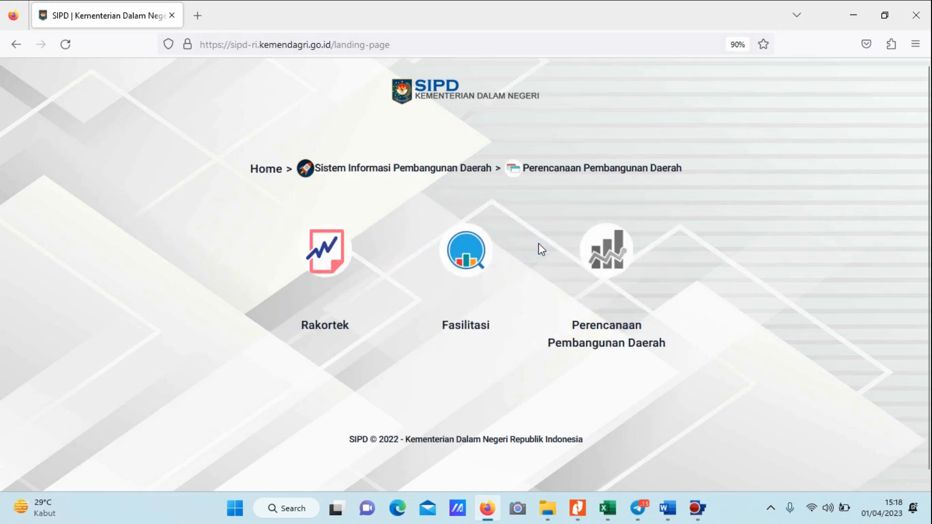
left_click(598, 253)
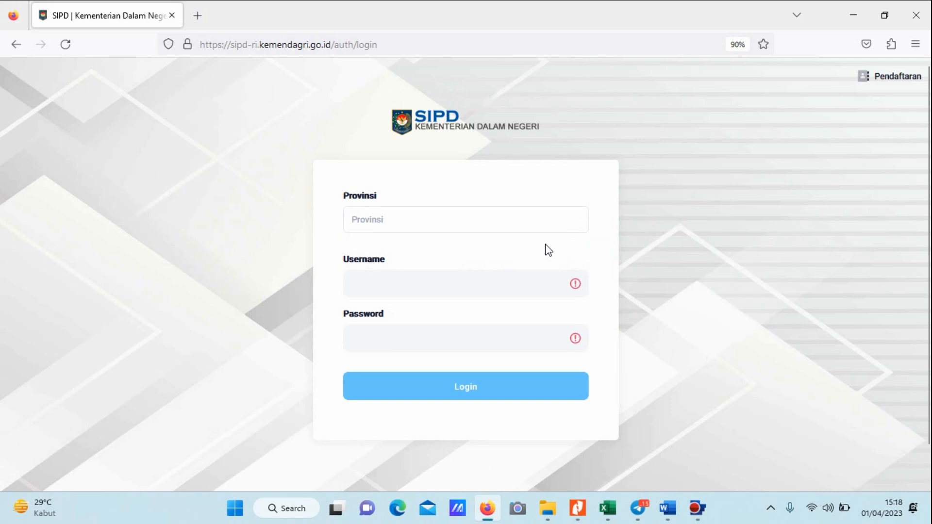
Set the login region to Provinsi Sumatera Utara and Kab. Tapanuli Utara.
left_click(434, 212)
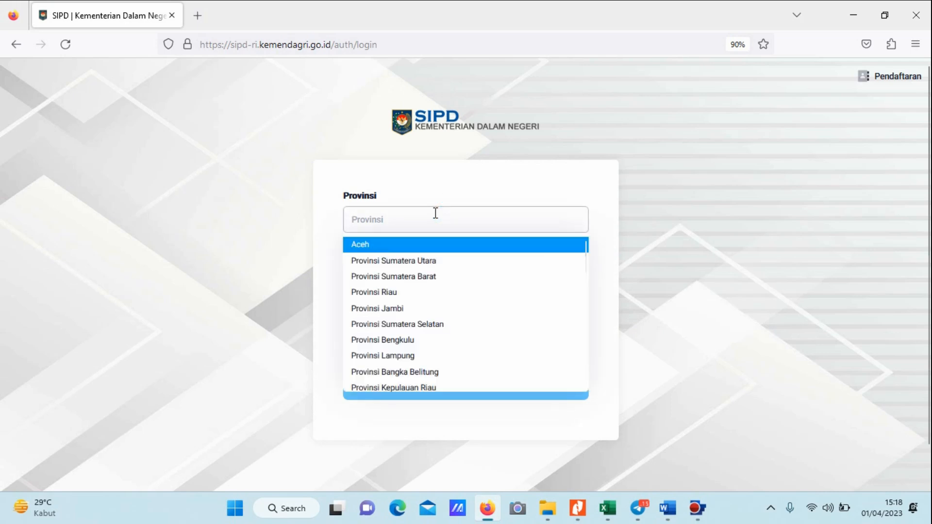
left_click(416, 262)
left_click(419, 286)
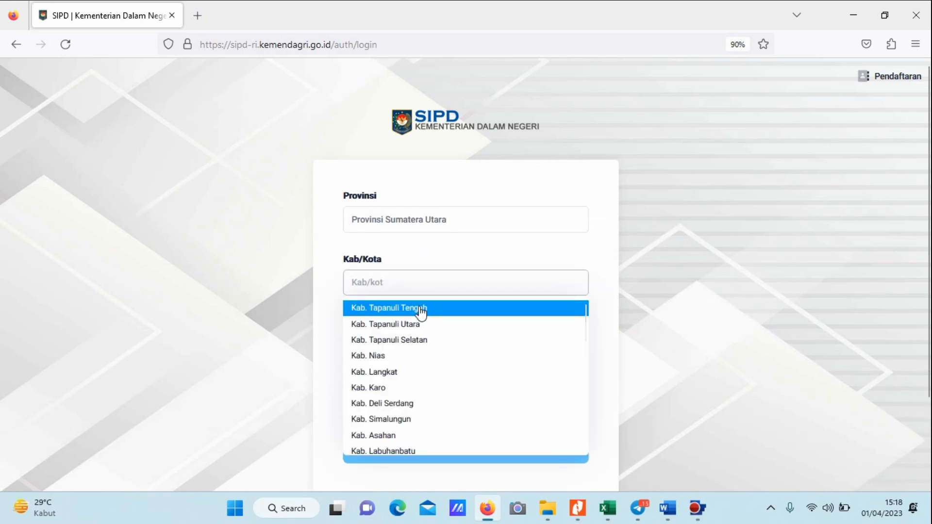
left_click(410, 323)
Fill in the username and password with the saved login of the agency head's account.
left_click(440, 345)
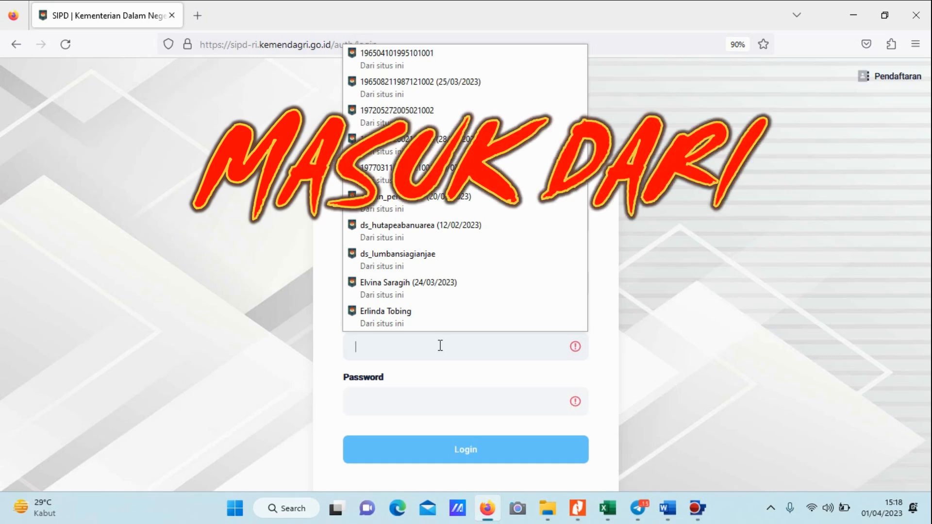
type("1965")
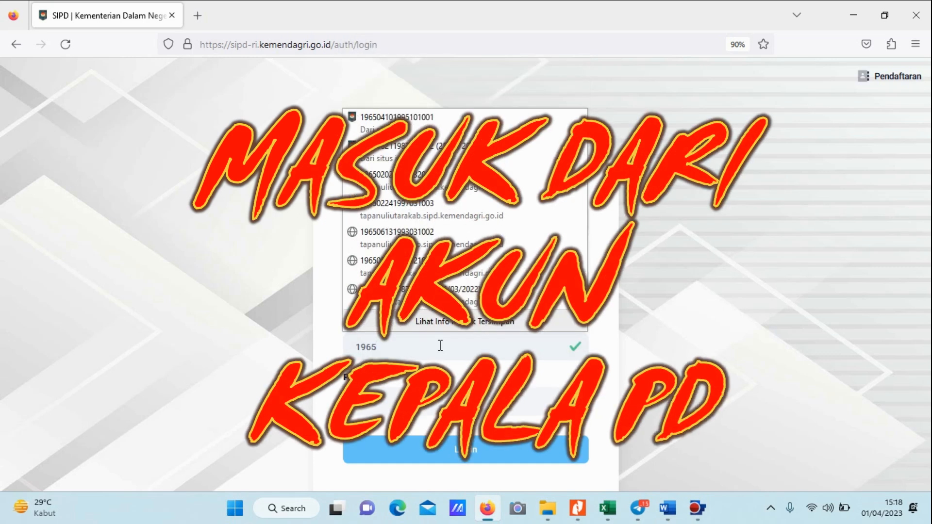
left_click(459, 150)
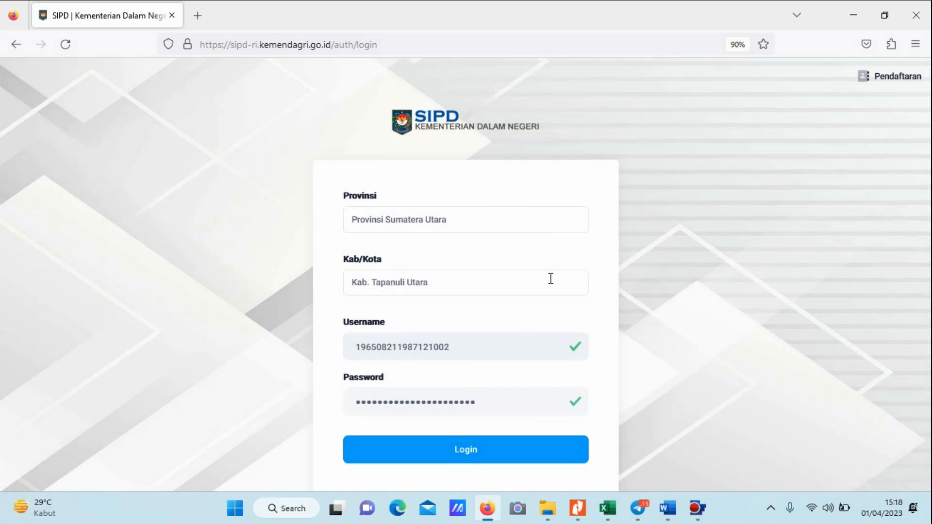
Submit the login and enter the captcha verification code in lowercase to pass the robot check.
left_click(436, 449)
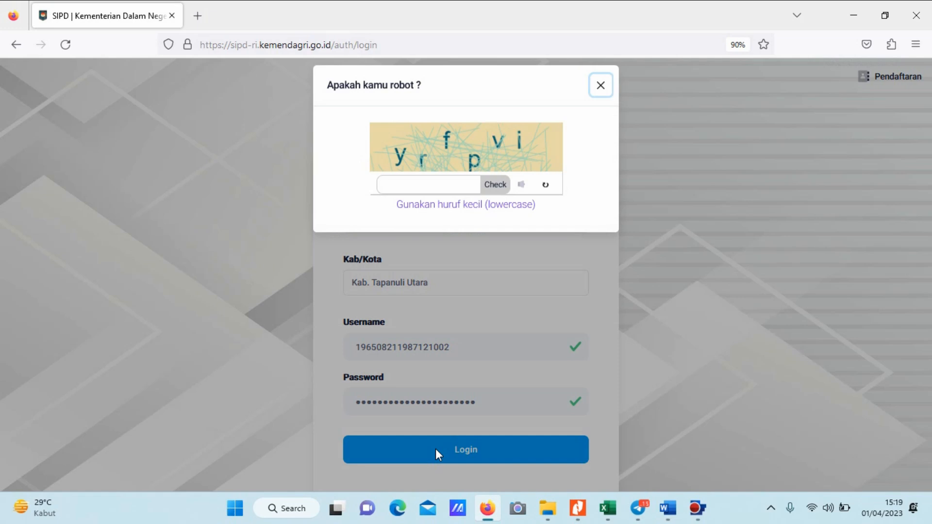
left_click(406, 191)
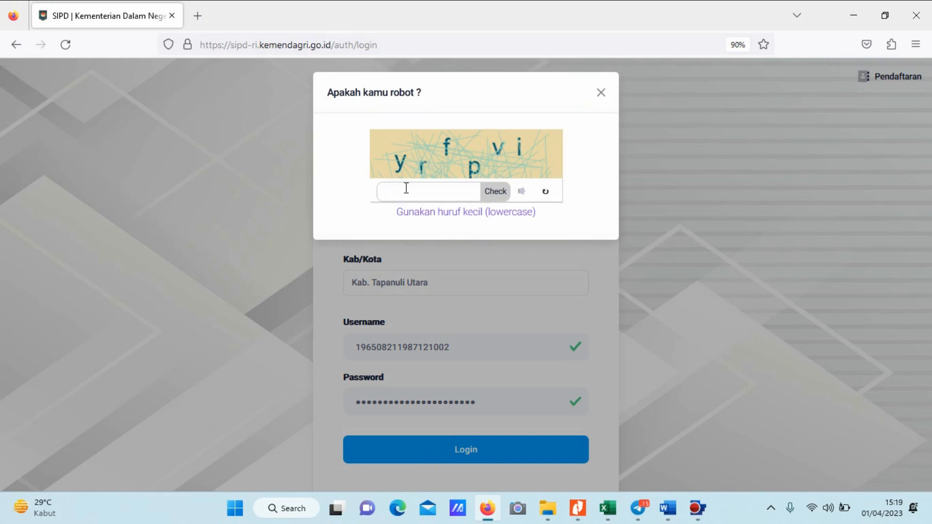
type("yrfpvi")
left_click(496, 191)
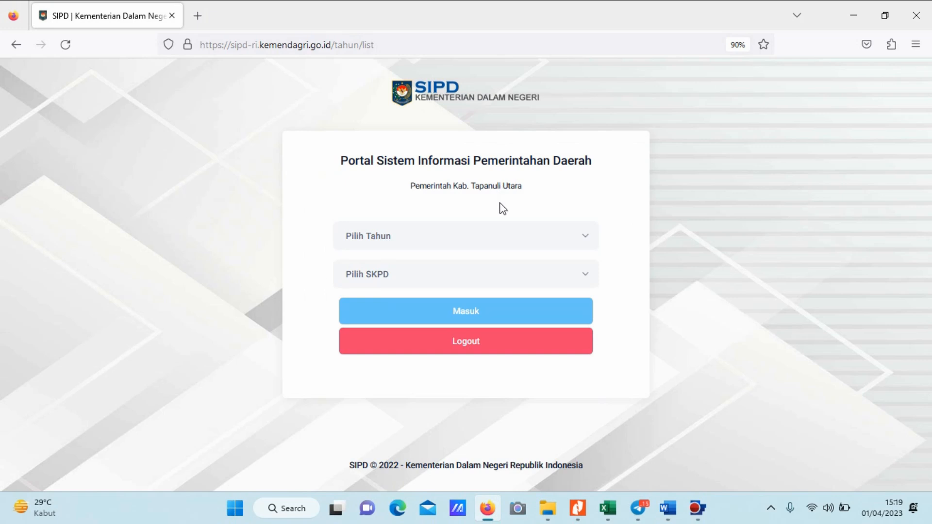
Enter the portal for year 2024 with the SKPD Badan Perencanaan Pembangunan, Penelitian dan Pengembangan Daerah.
left_click(458, 232)
left_click(398, 281)
left_click(409, 271)
left_click(415, 317)
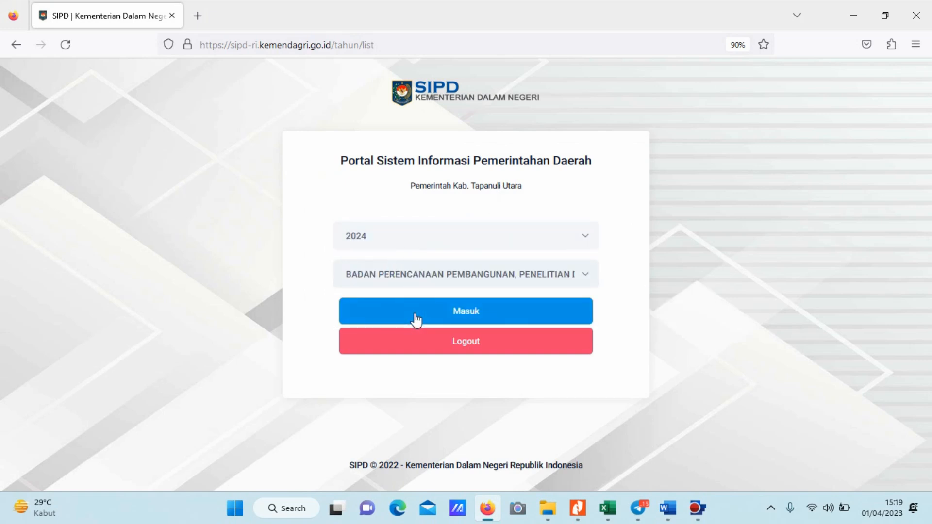
left_click(416, 318)
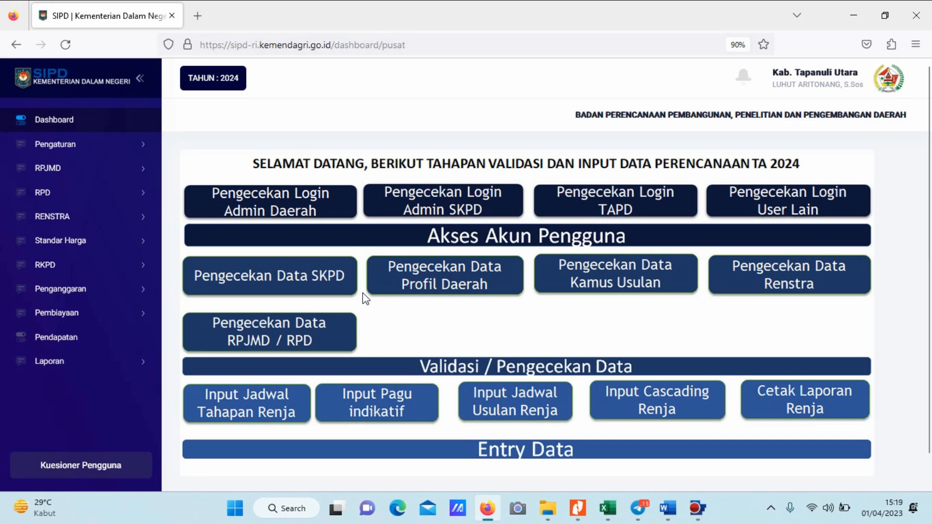
Open the Tujuan section of Cascading RENSTRA for the RENSTRA Perubahan stage.
left_click(96, 225)
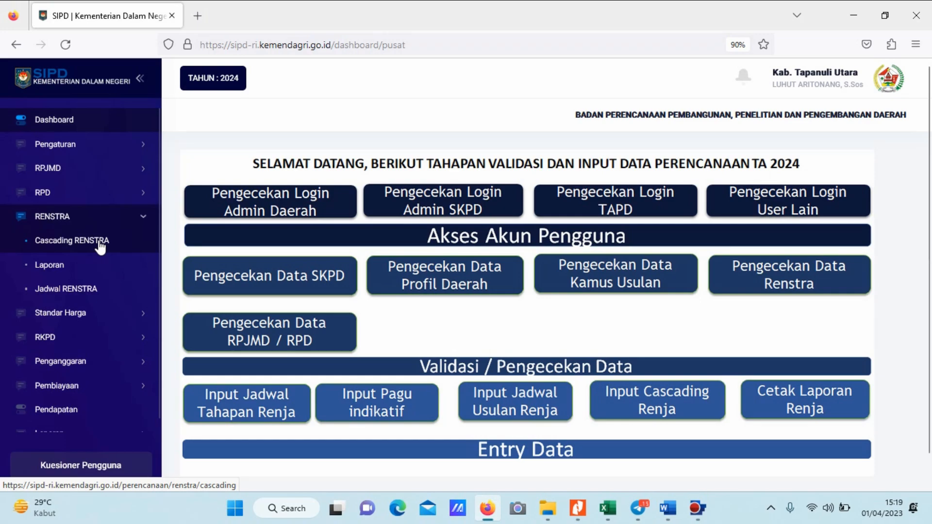
left_click(73, 240)
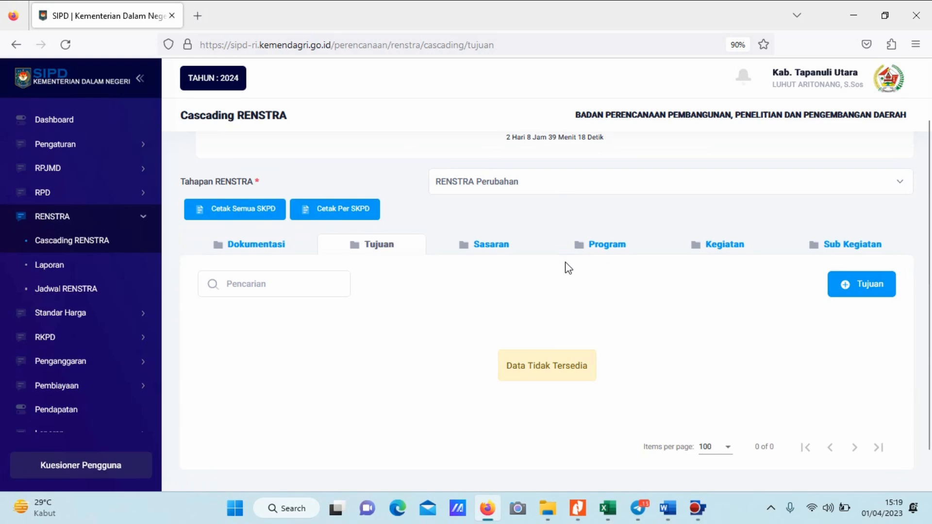
scroll(568, 267, "down", 2)
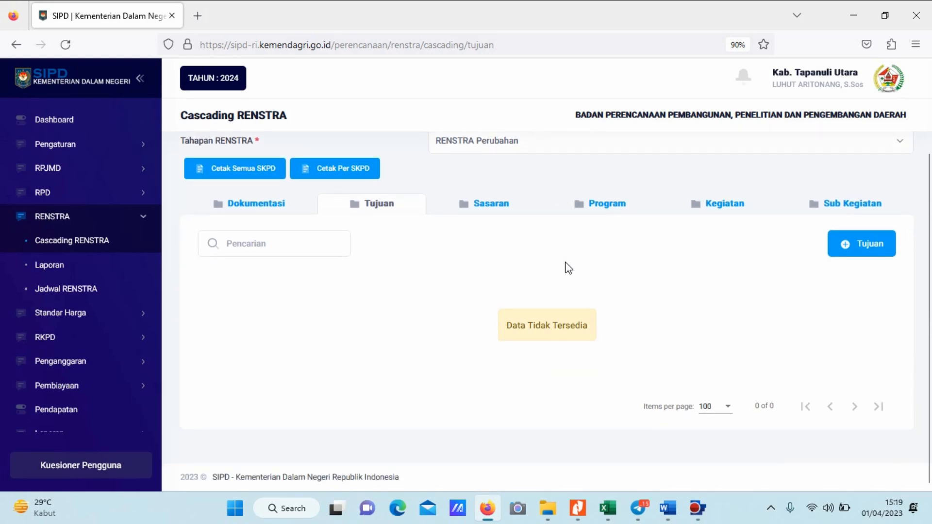
Switch to Word and copy the Tujuan text "Meningkatkan Akuntabilitas Kinerja" from the table.
left_click(667, 510)
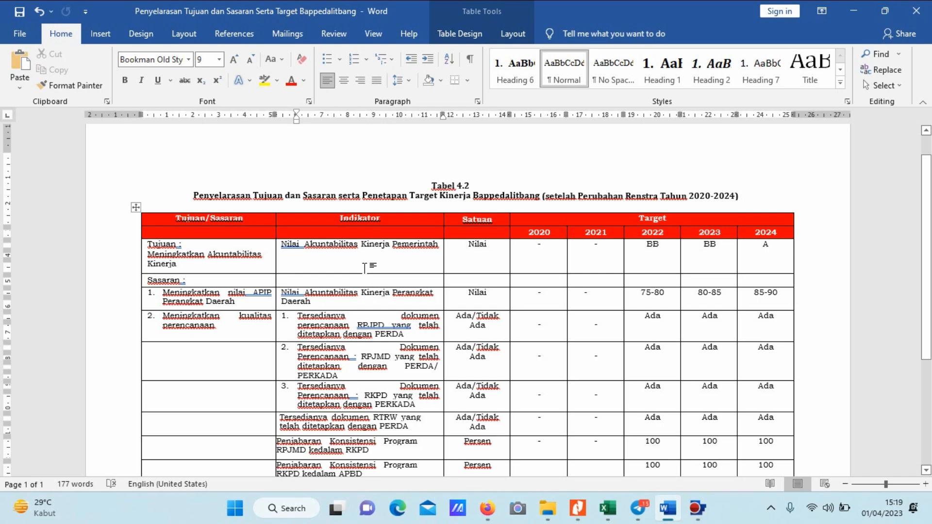
left_click(148, 256)
left_click(179, 264)
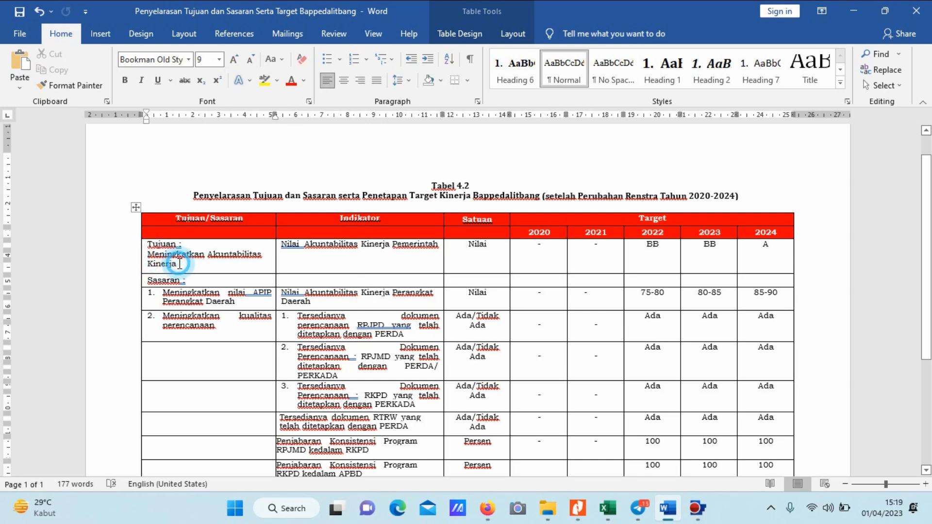
triple_click(179, 263)
key("ctrl+c")
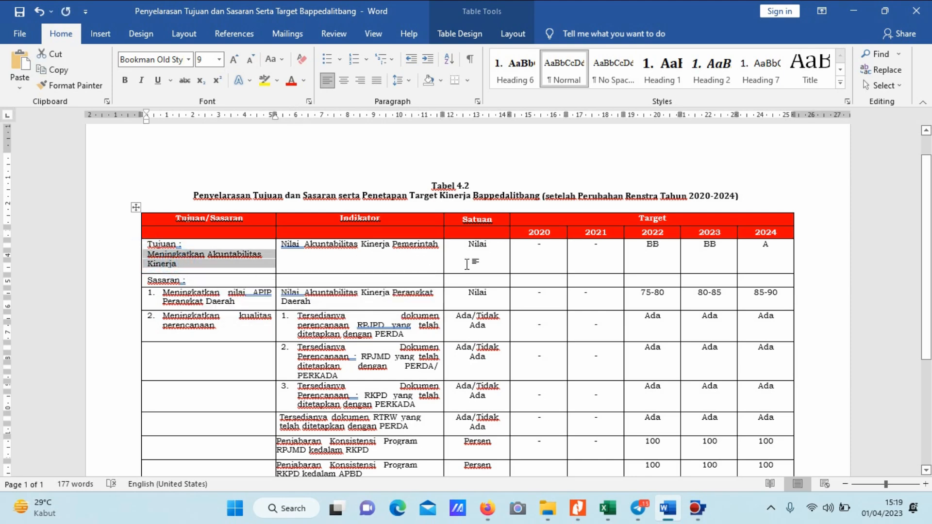
Back in Firefox, start a new Tujuan for Badan Perencanaan Pembangunan with Bidang Urusan PERENCANAAN and Sasaran RPJMD "Meningkatkan Kualitas Perencanaan Pembangunan".
key("alt+Tab")
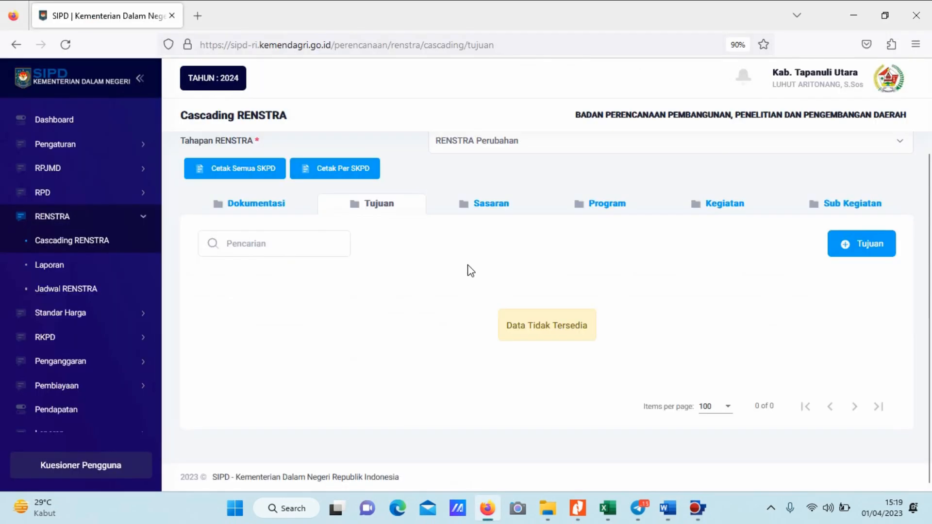
left_click(848, 245)
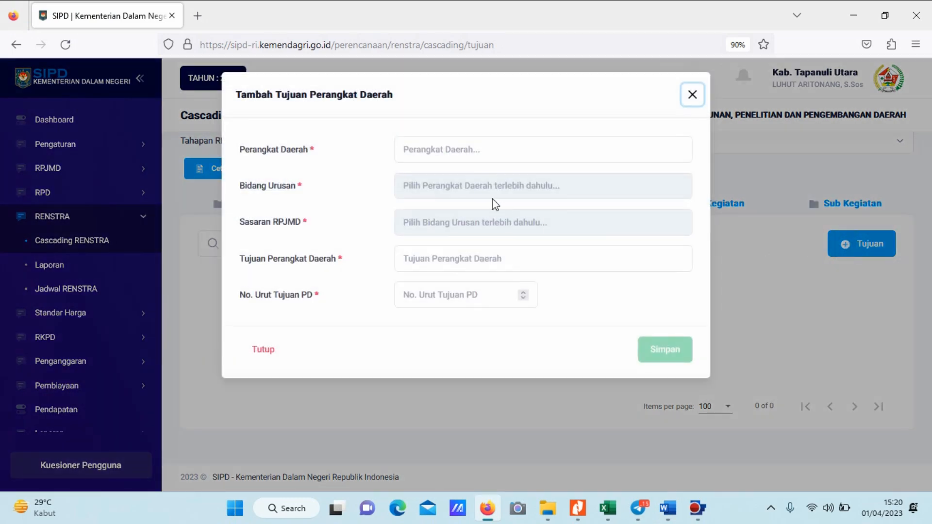
left_click(449, 151)
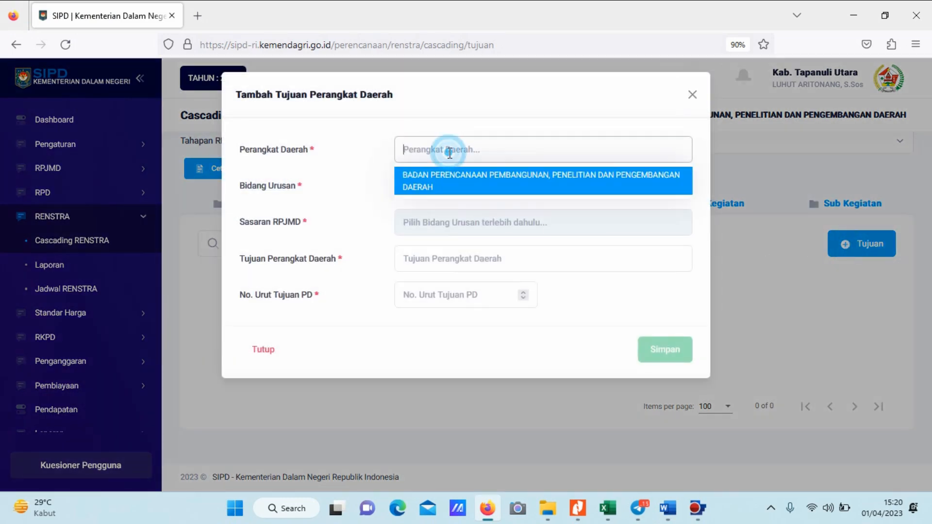
left_click(452, 185)
left_click(454, 185)
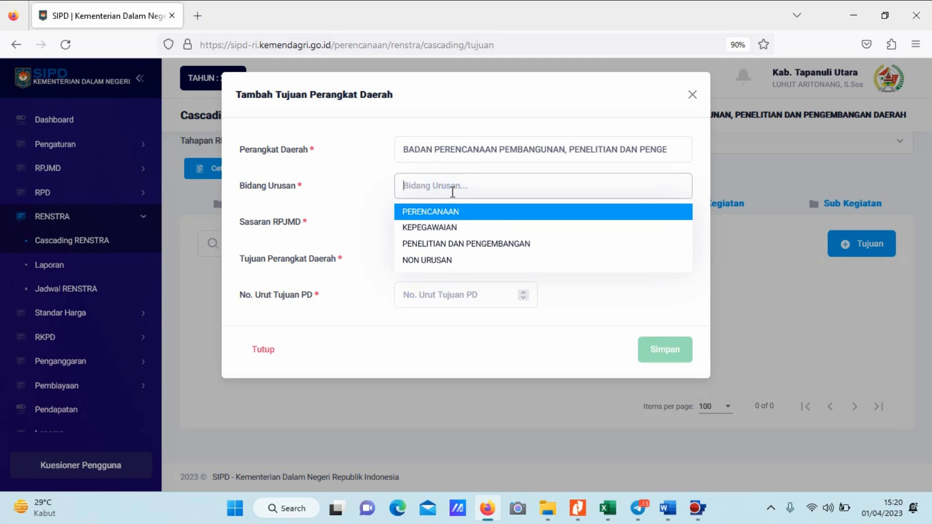
left_click(444, 212)
left_click(452, 215)
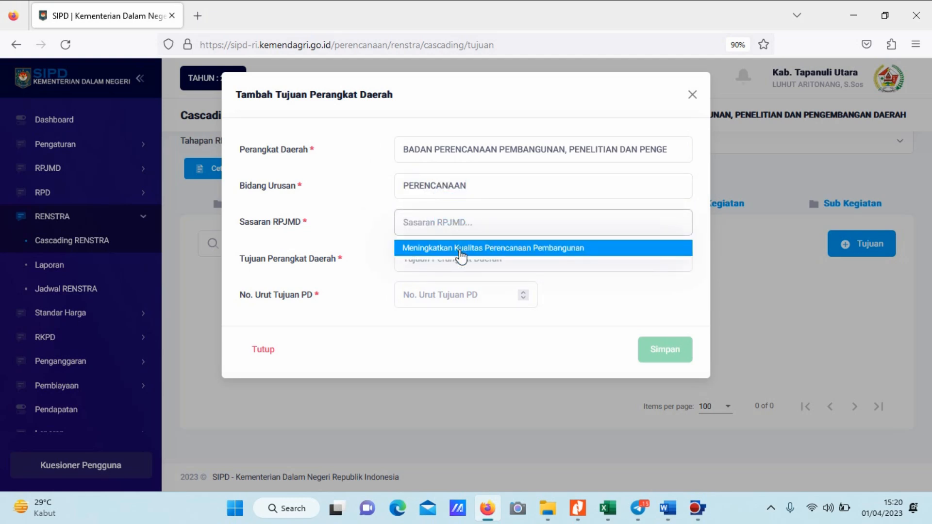
left_click(460, 252)
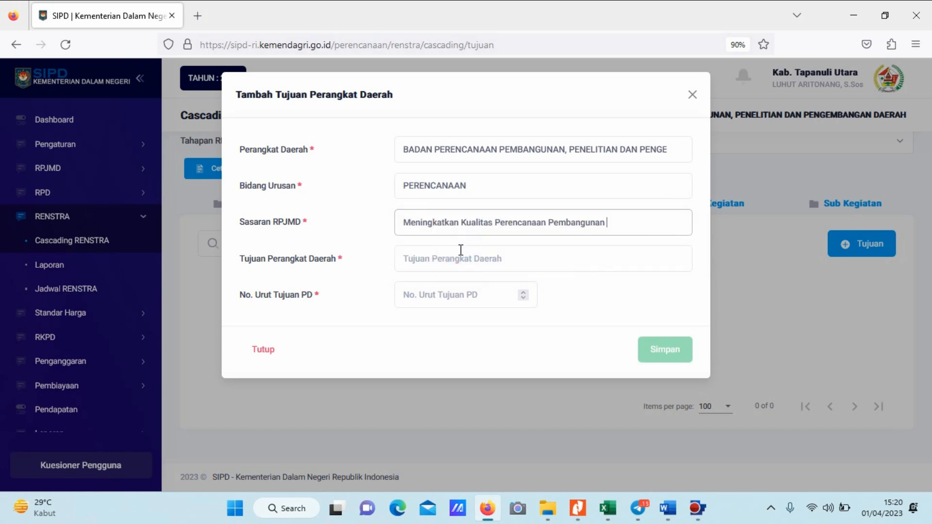
Fill Tujuan Perangkat Daerah with the copied "Meningkatkan Akuntabilitas Kinerja", set No. Urut Tujuan PD to 1, and save the Tujuan.
left_click(451, 261)
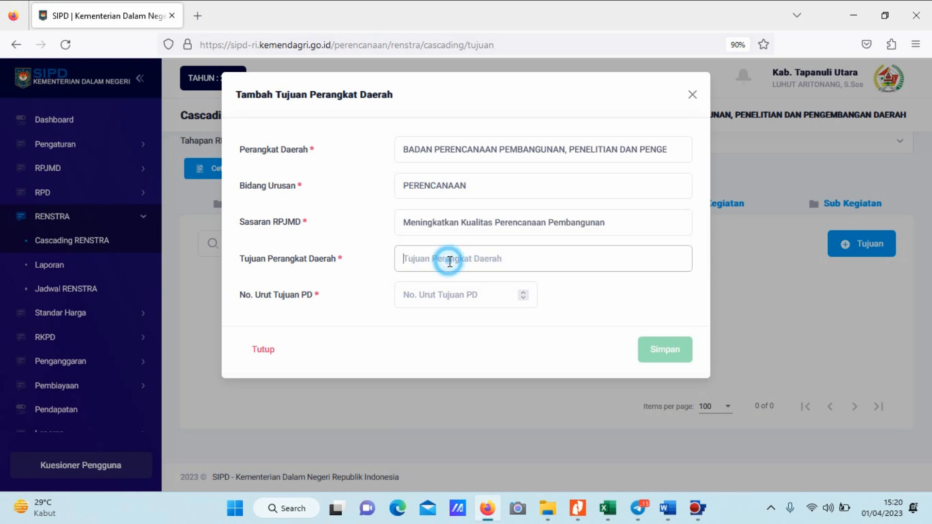
key("ctrl+v")
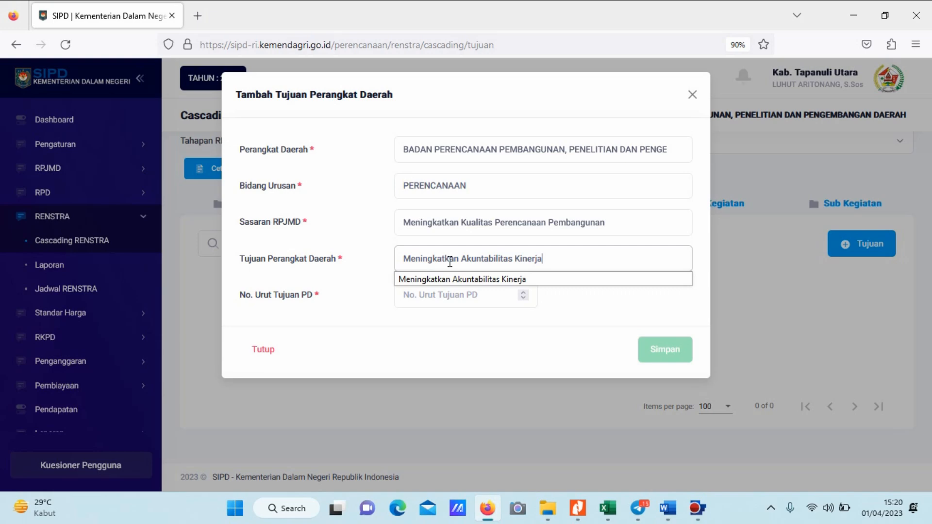
key("alt+Tab")
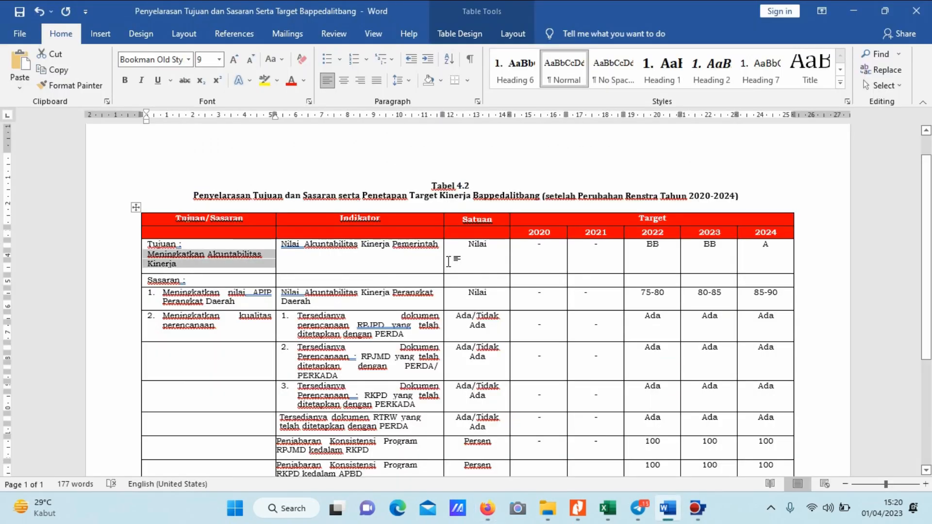
key("alt+Tab")
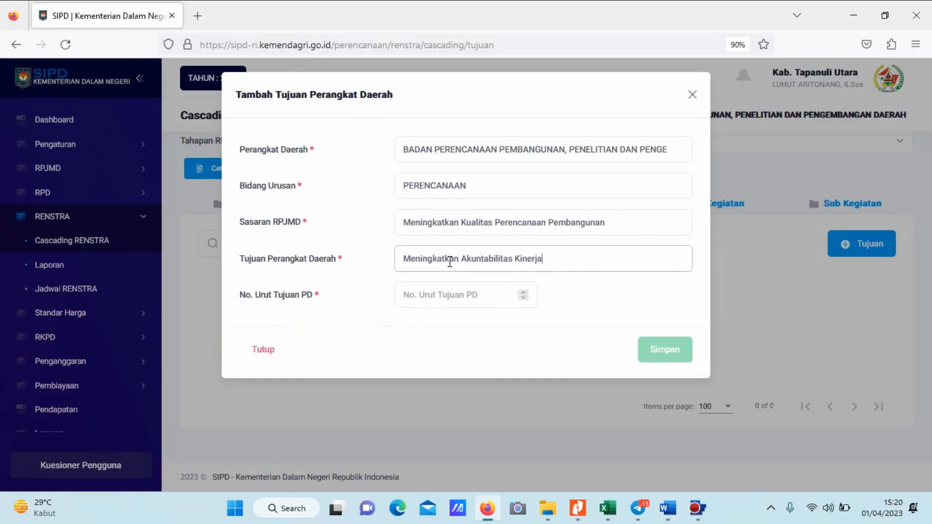
left_click(468, 298)
type("1")
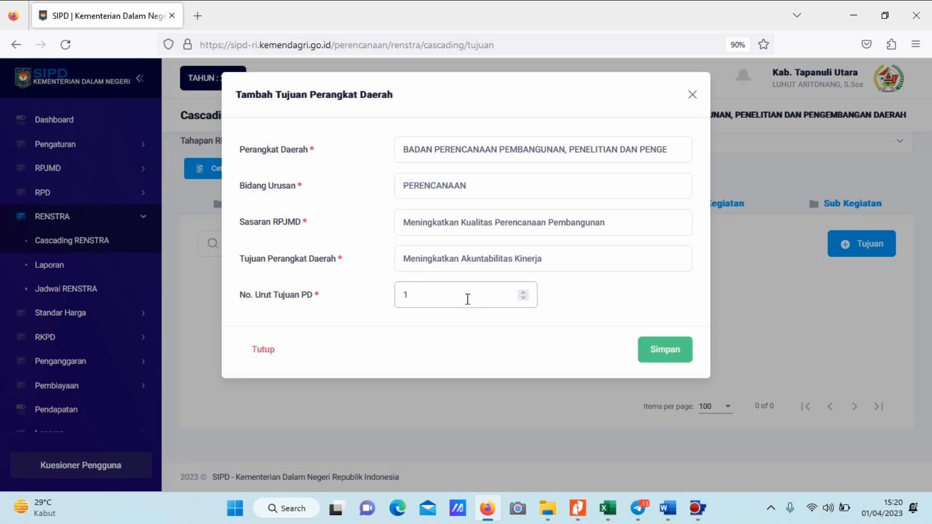
left_click(664, 352)
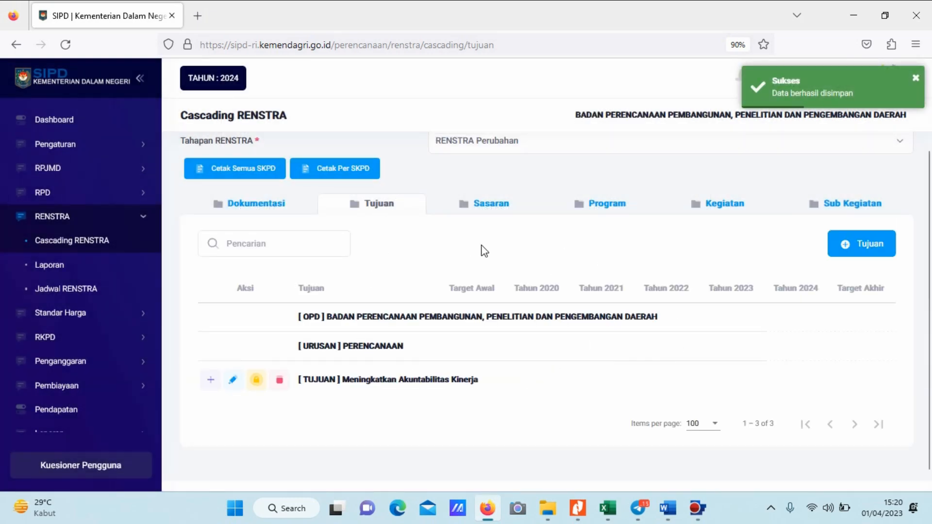
Start a new indicator for the Tujuan and fill Tolak Ukur Indikator with "Nilai Akuntabilitas Kinerja Pemerintah" copied from the Word table.
scroll(484, 249, "down", 1)
left_click(212, 362)
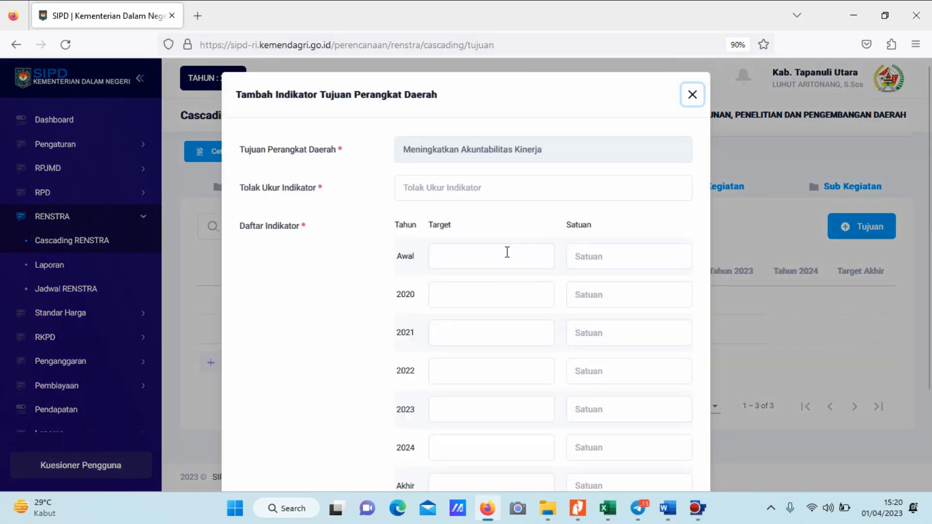
key("alt+Tab")
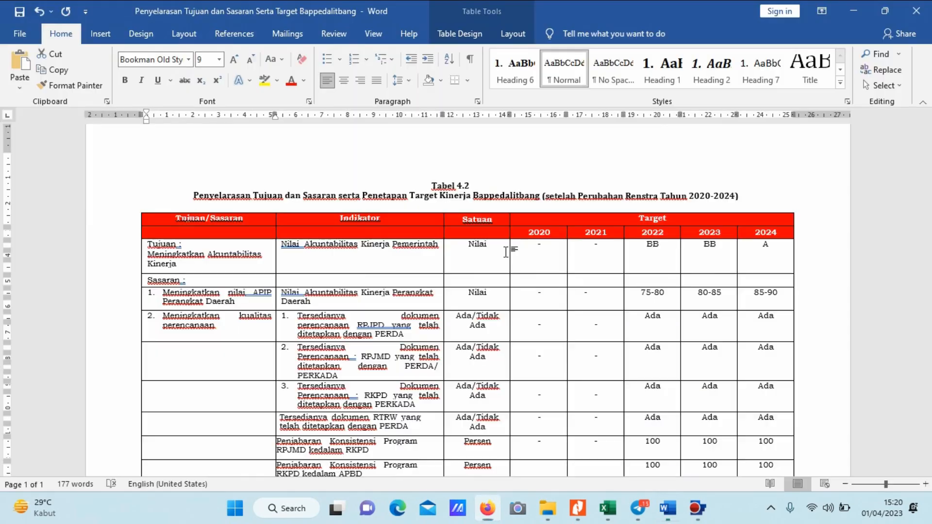
left_click_drag(283, 251, 441, 245)
key("ctrl+c")
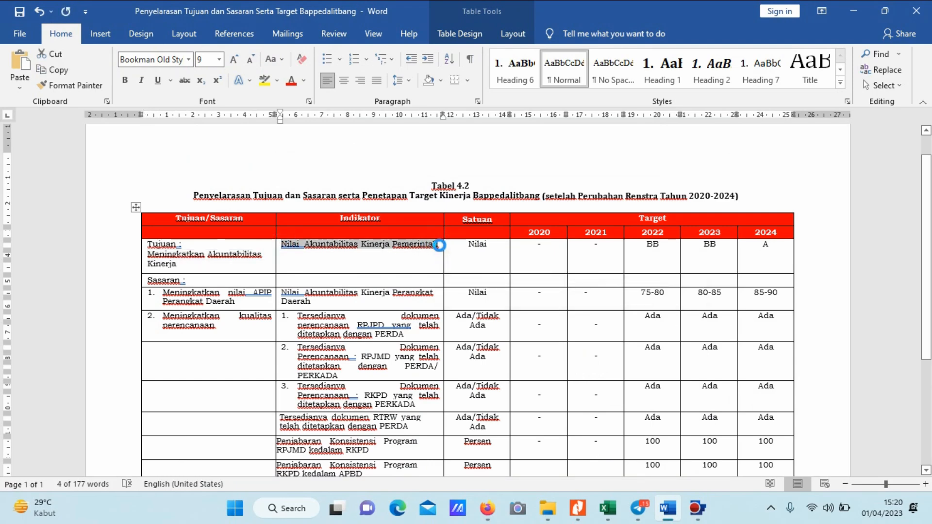
key("alt+Tab")
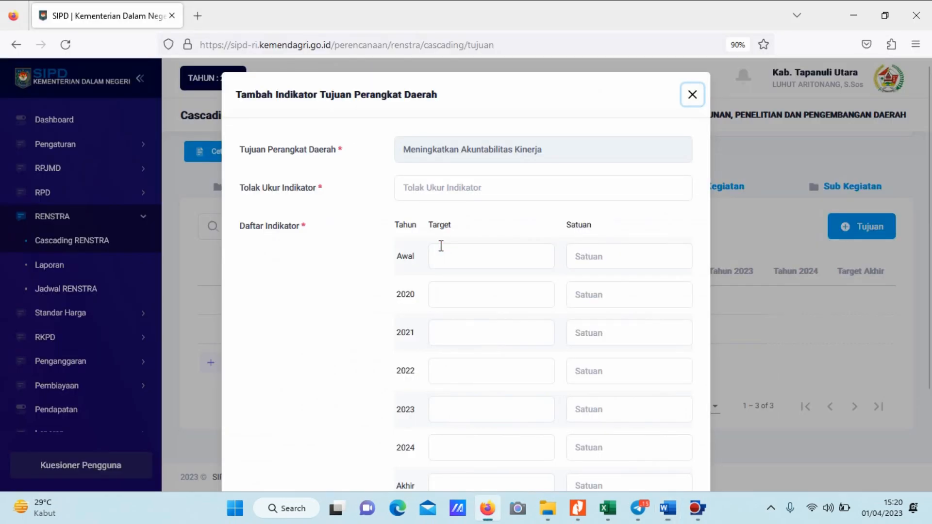
left_click(422, 186)
key("ctrl+v")
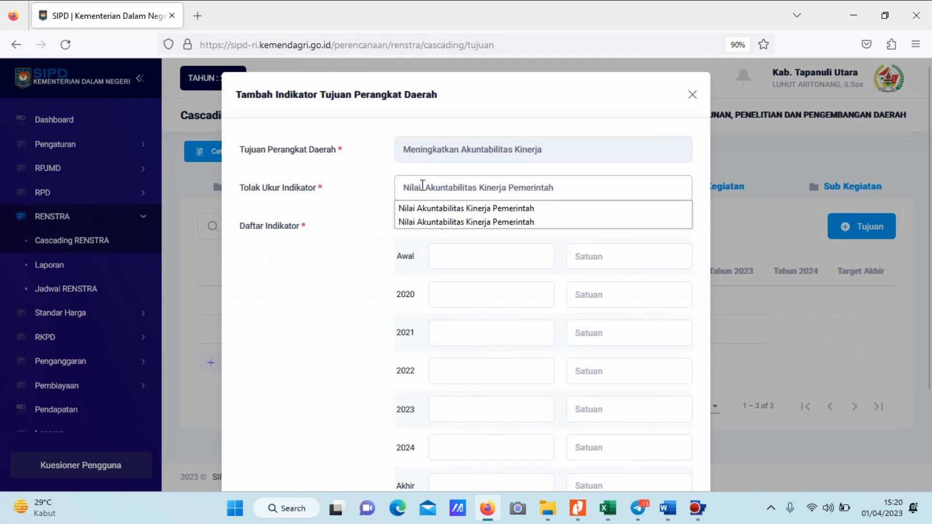
left_click(375, 241)
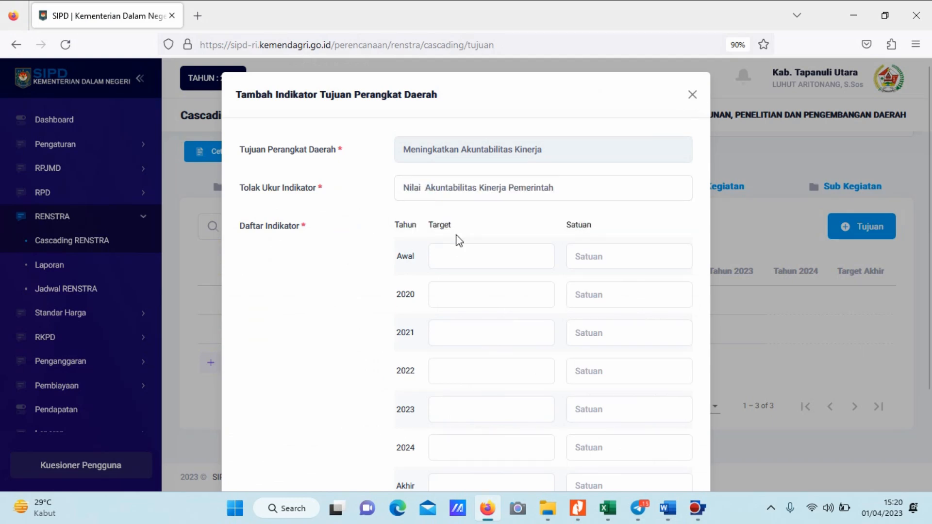
Set the indicator's Awal, 2020 and 2021 targets to "-".
scroll(522, 241, "down", 2)
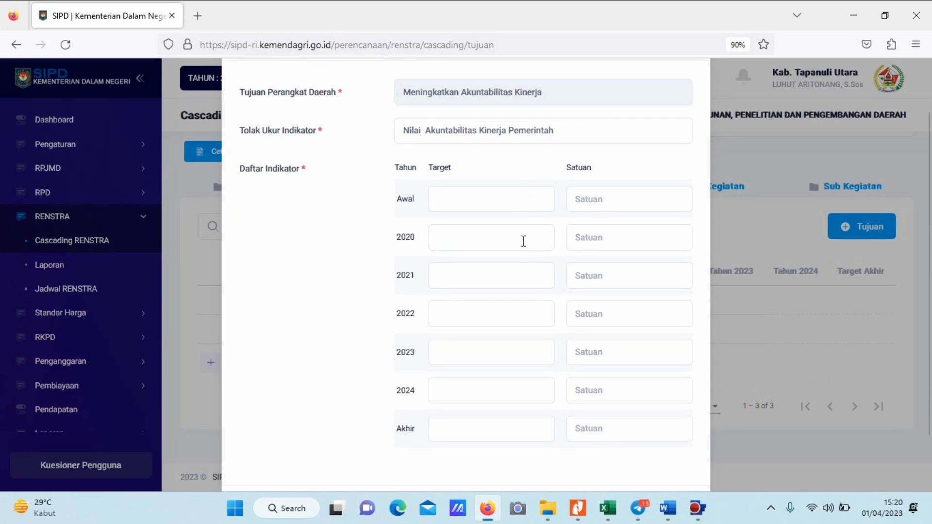
left_click(473, 197)
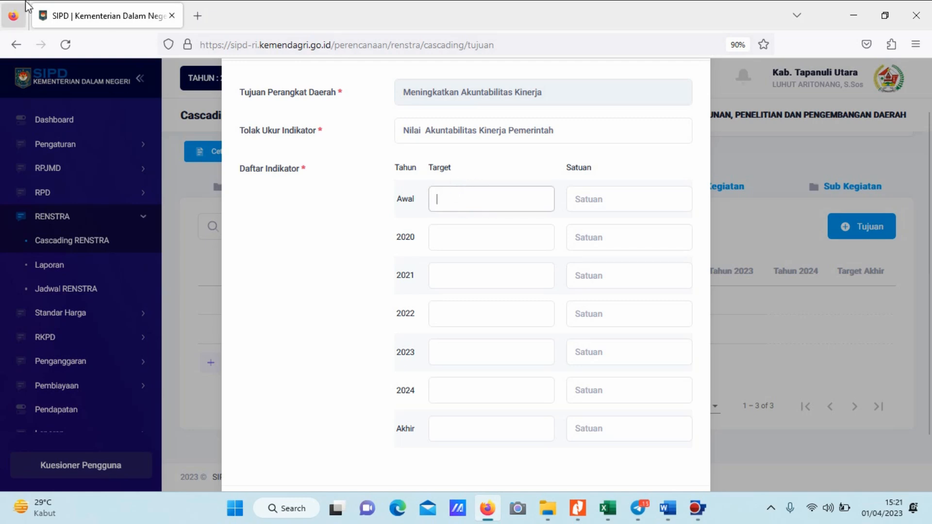
type("-")
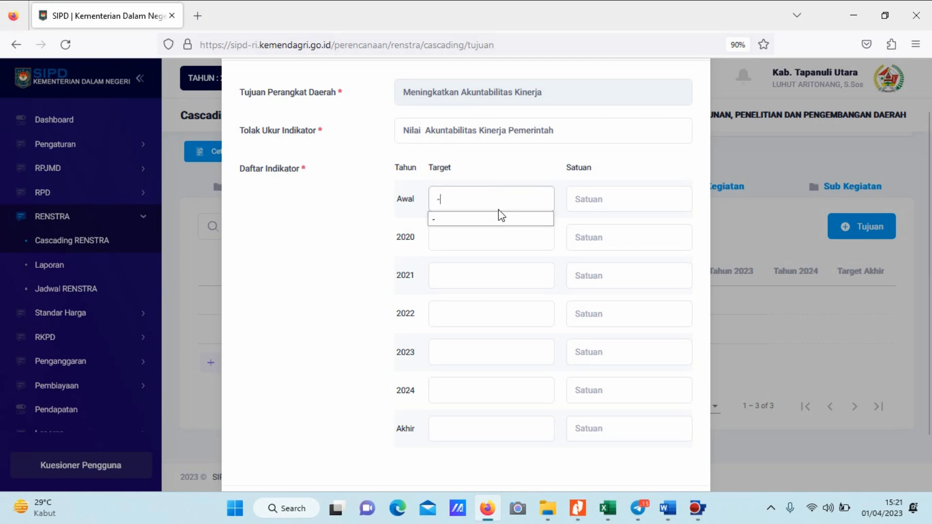
left_click(461, 247)
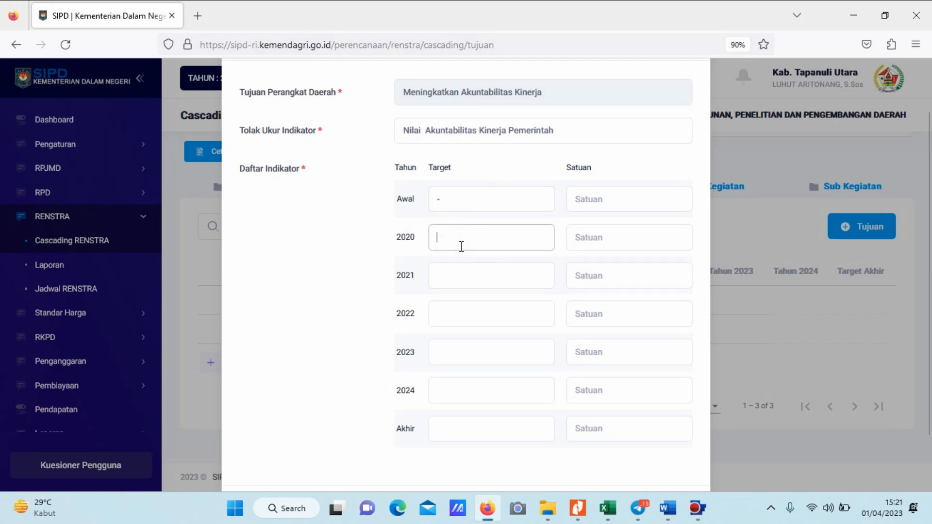
left_click(456, 274)
type("-")
left_click(334, 224)
Check the indicator's unit in the Word table and set the Satuan to "Nilai" in the Firefox form.
key("alt+Tab")
key("alt+Tab")
left_click(603, 198)
type("Nilai")
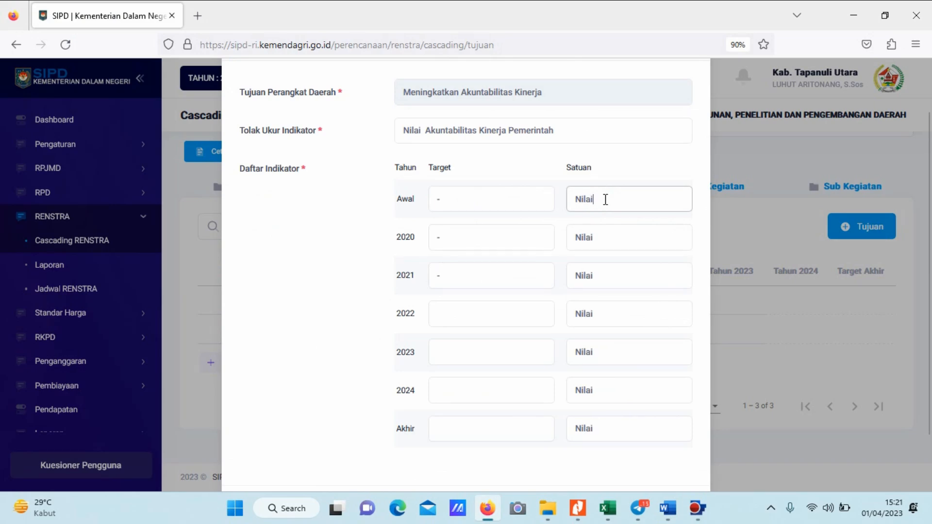
Copy the 2022 Tujuan target "BB" from the Word table and paste it into the indicator's 2022 and 2023 targets in Firefox.
key("alt+Tab")
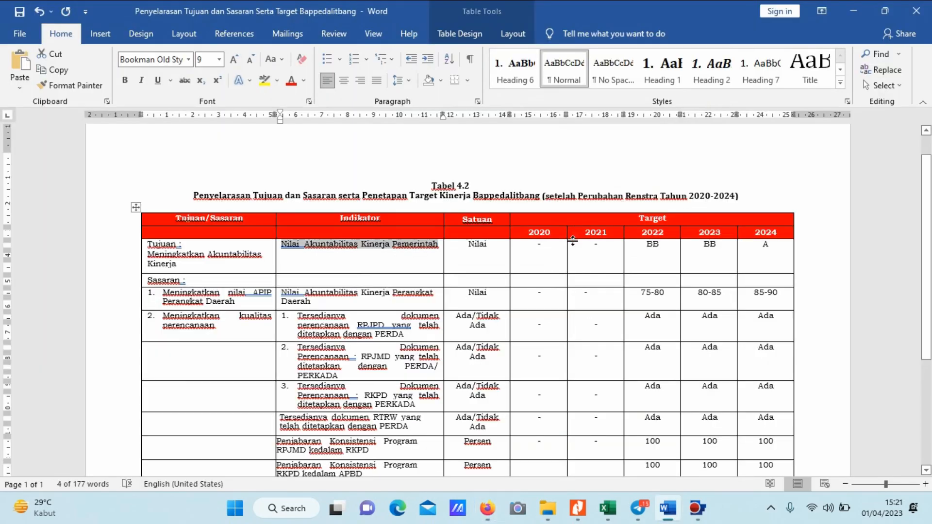
key("alt+Tab")
key("alt+Tab")
left_click(644, 248)
double_click(655, 246)
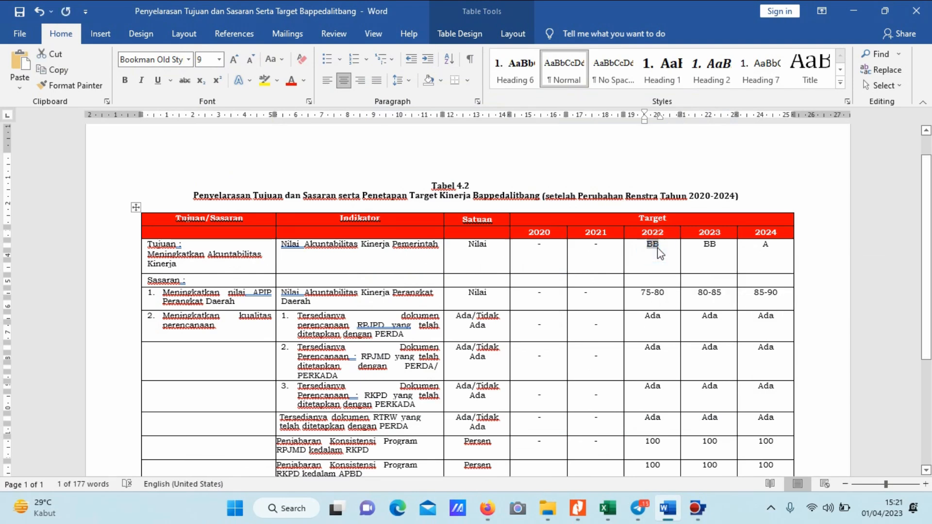
key("ctrl+c")
key("alt+Tab")
left_click(458, 313)
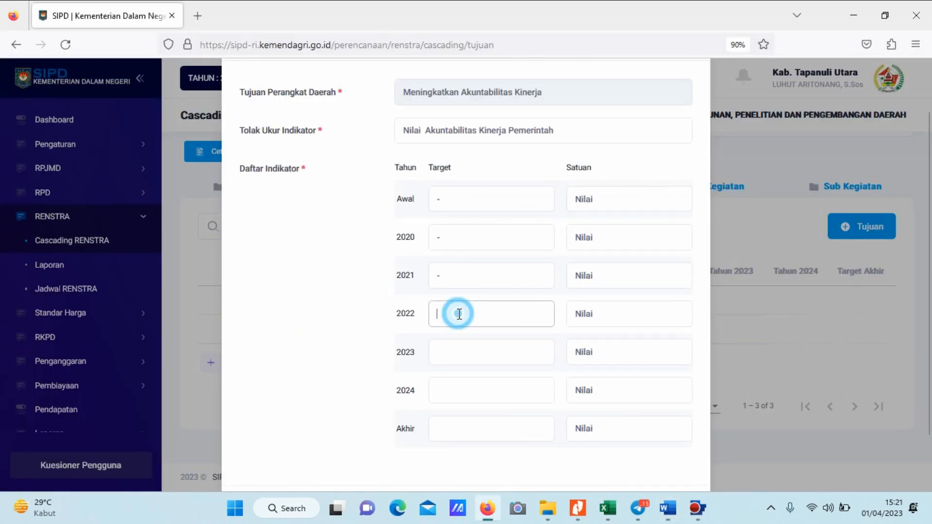
key("ctrl+v")
scroll(479, 301, "down", 2)
left_click(474, 305)
key("ctrl+v")
Set the indicator's 2024 and Akhir targets to "A" and save the indicator.
left_click(476, 332)
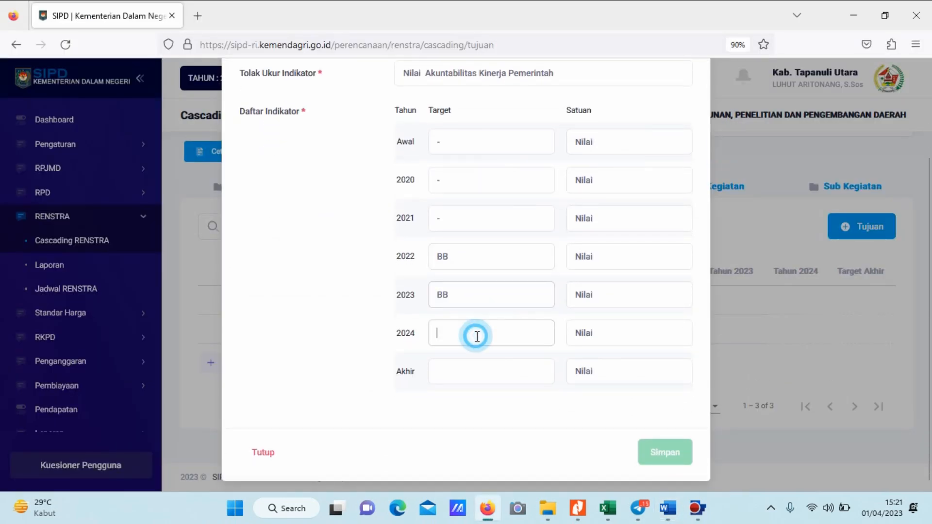
type("a")
left_click(461, 354)
left_click(464, 371)
type("a")
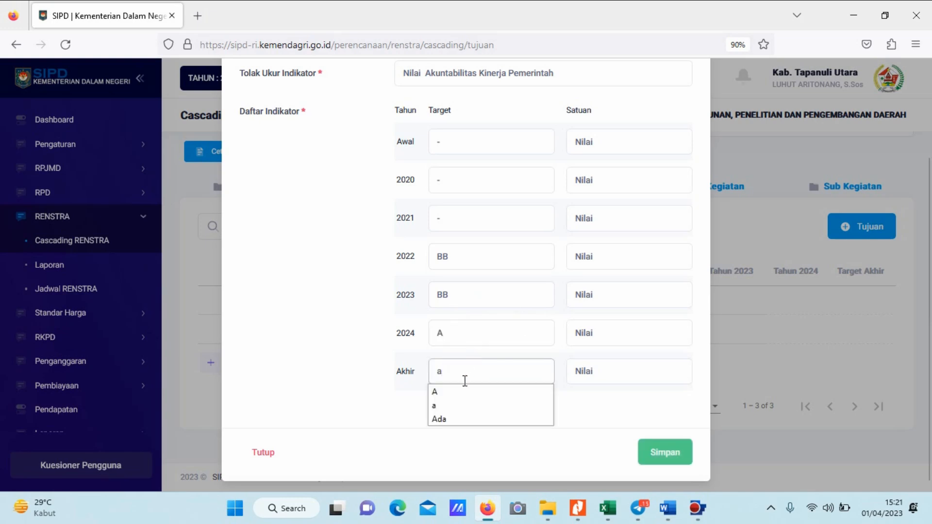
left_click(456, 393)
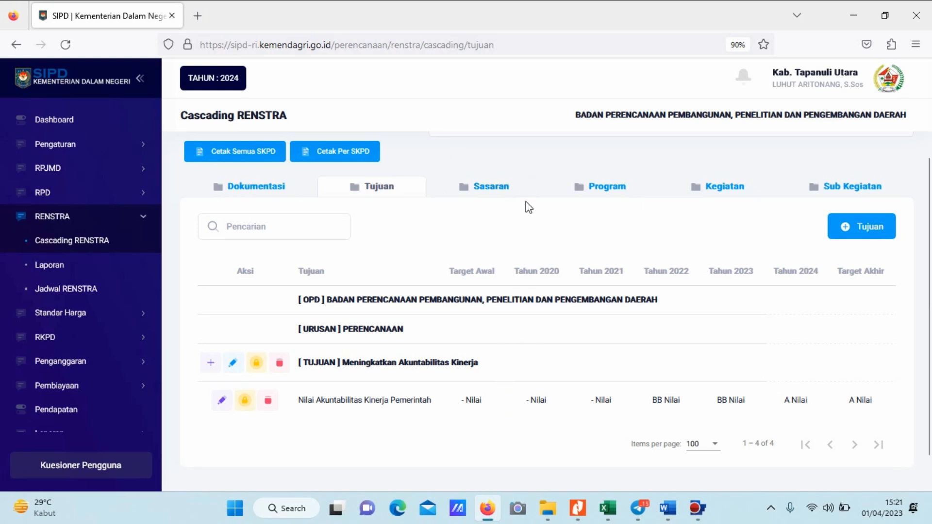
Open the Sasaran section of Cascading RENSTRA and start a new Sasaran under the Tujuan "Meningkatkan Akuntabilitas Kinerja".
left_click(491, 191)
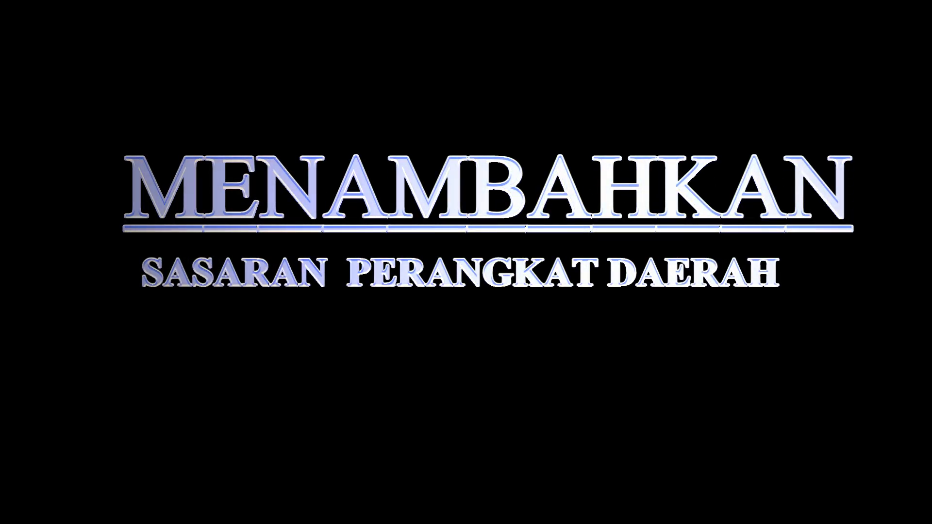
scroll(620, 253, "down", 2)
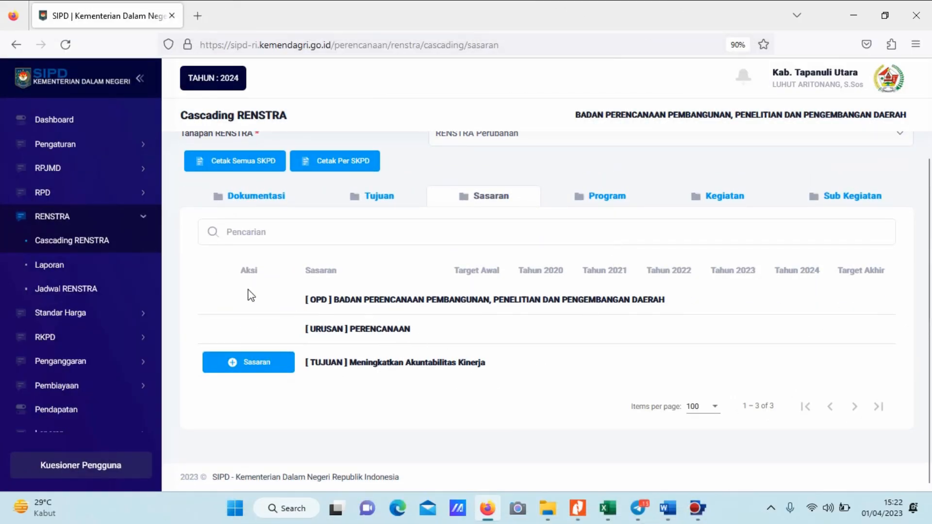
left_click(260, 363)
Switch to Word and copy the first Sasaran text, "Meningkatkan nilai APIP Perangkat Daerah", from the table.
key("alt+Tab")
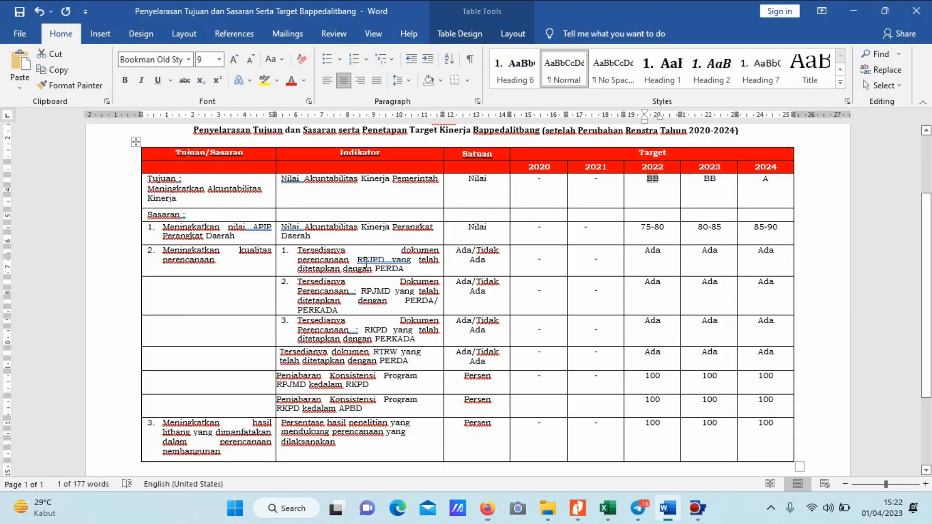
scroll(256, 276, "down", 1)
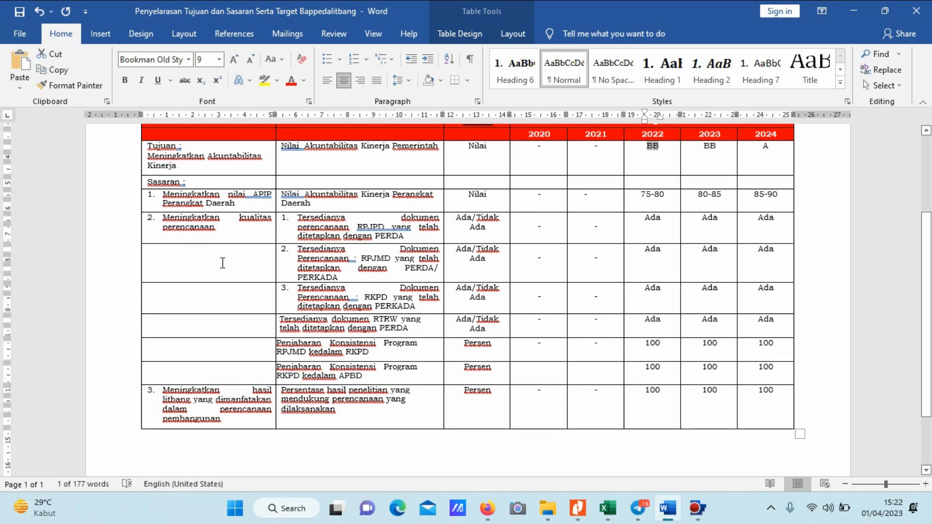
key("alt+Tab")
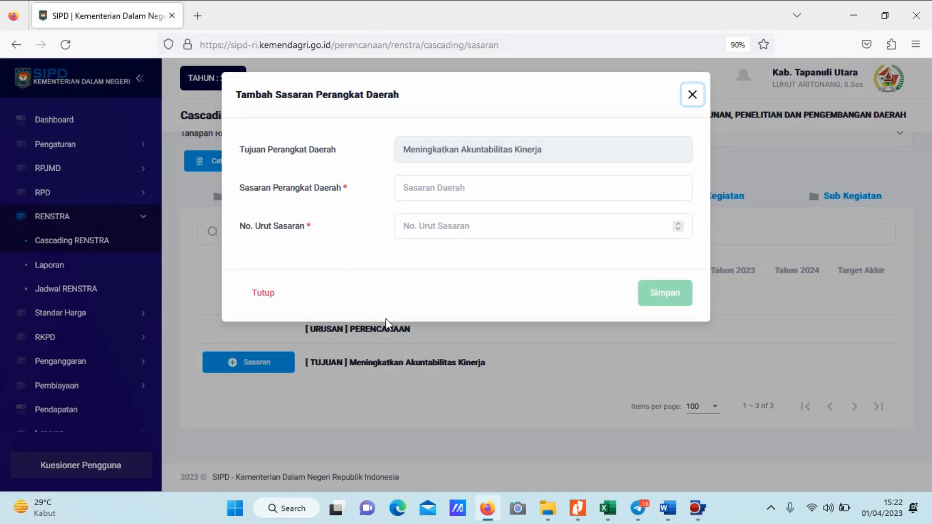
key("alt+Tab")
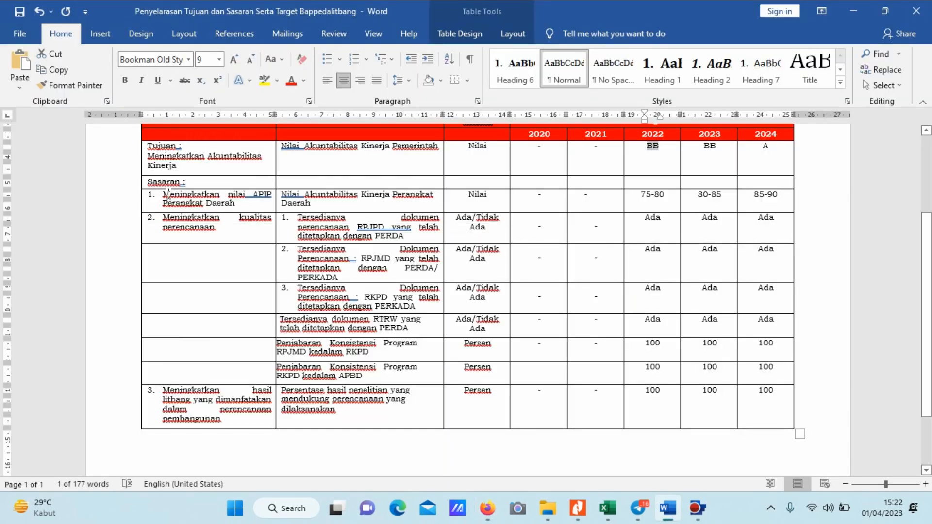
left_click_drag(167, 194, 211, 209)
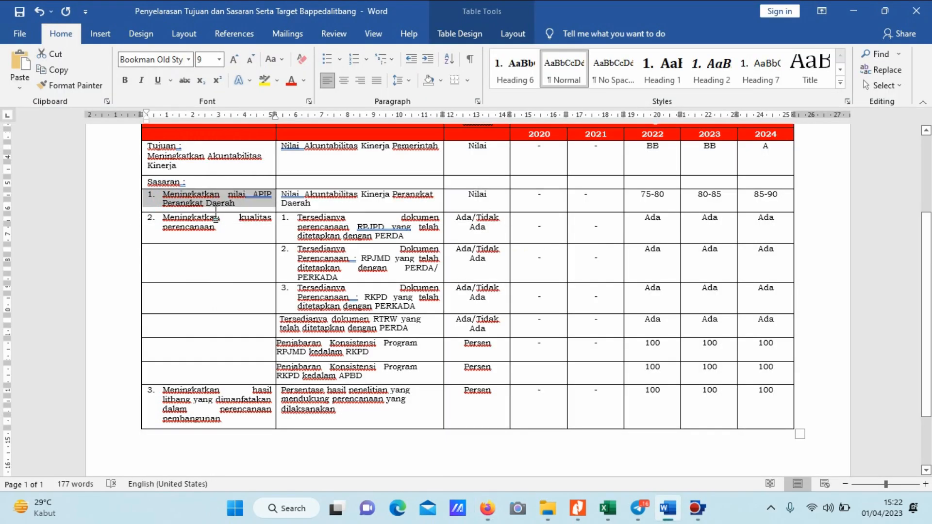
Back in Firefox, paste the Sasaran text without its "1." numbering, set No. Urut Sasaran to 1, and save the Sasaran.
key("alt+Tab")
left_click(446, 194)
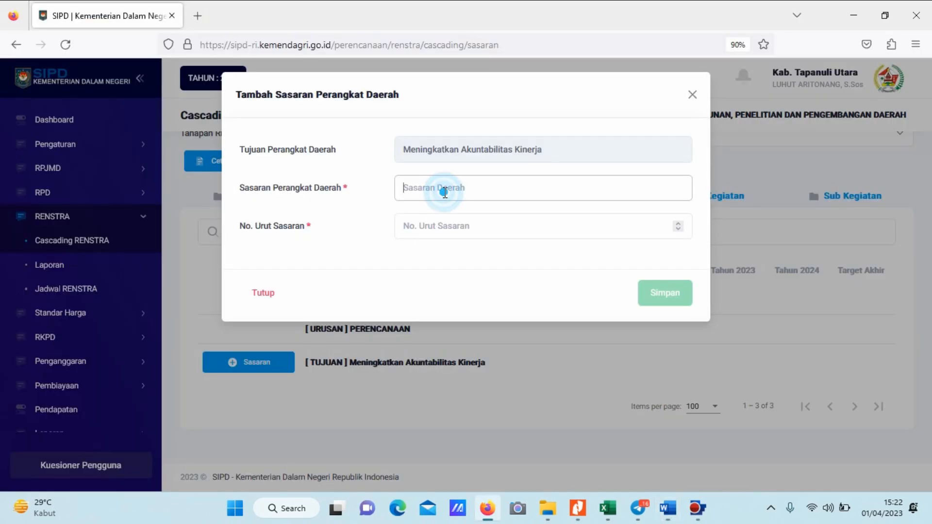
key("ctrl+v")
left_click(415, 188)
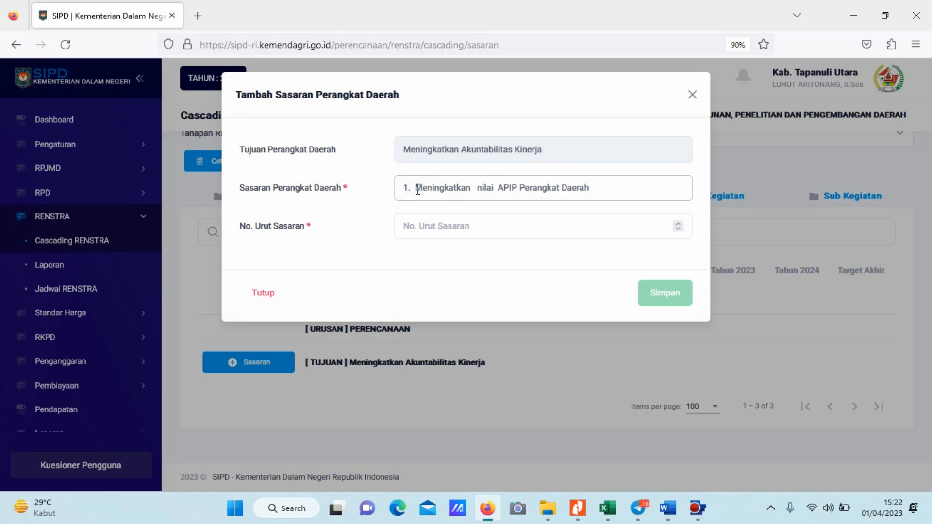
key("BackSpace")
key("BackSpace")
key("BackSpace")
key("BackSpace")
left_click(447, 231)
type("1")
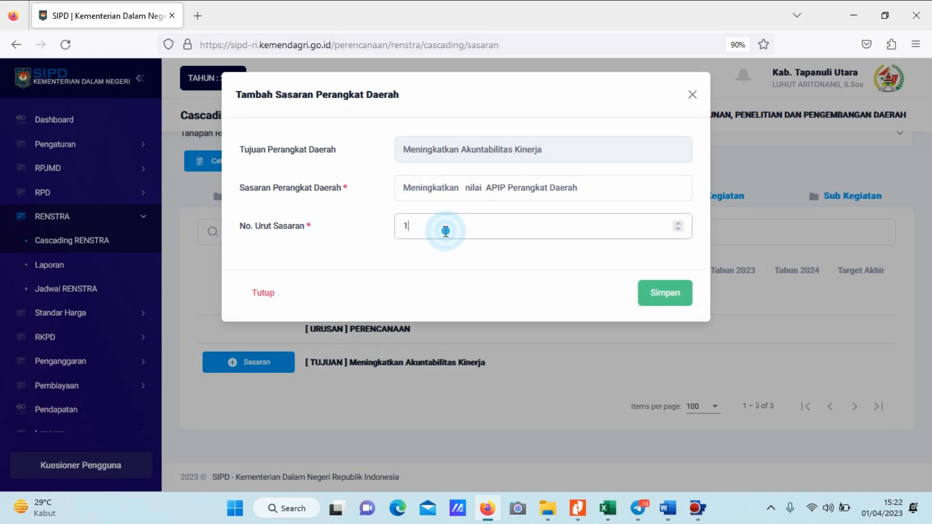
left_click(647, 298)
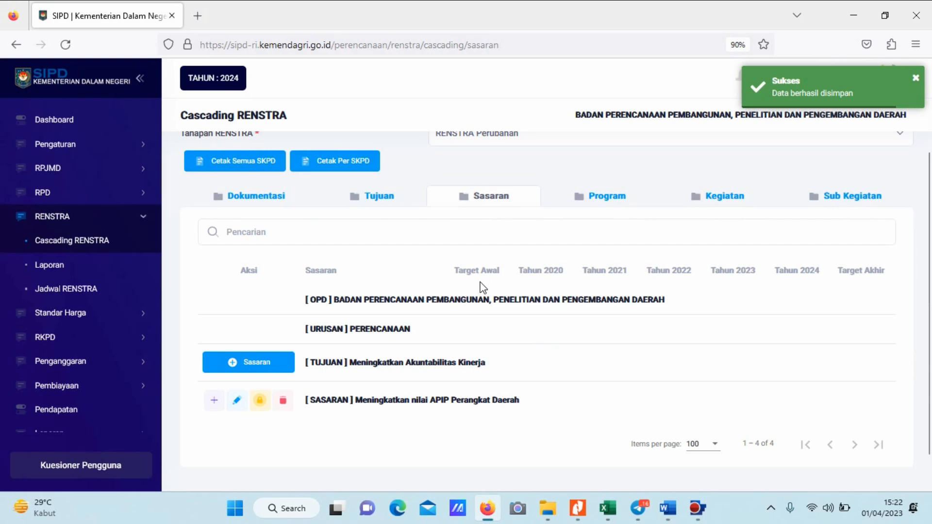
scroll(352, 257, "down", 1)
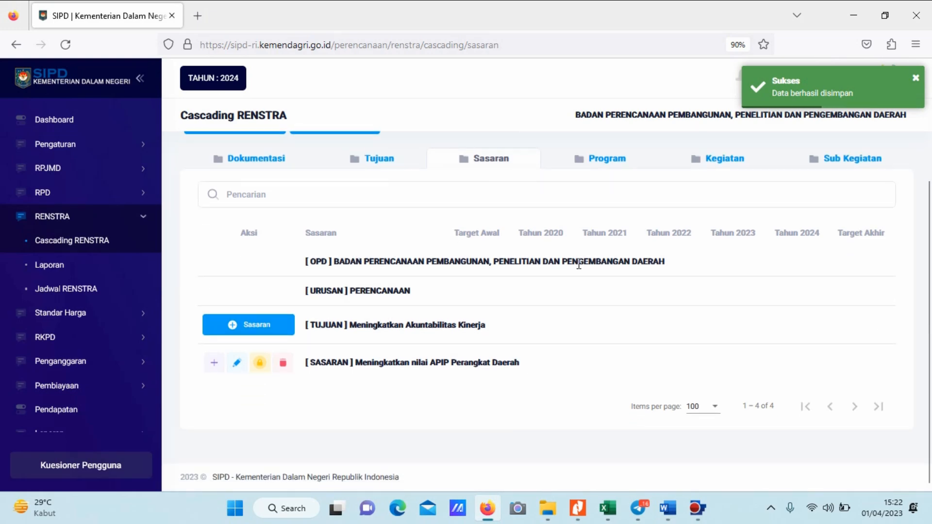
Switch to Word and copy the second Sasaran text, "Meningkatkan kualitas perencanaan", from the table.
key("alt+Tab")
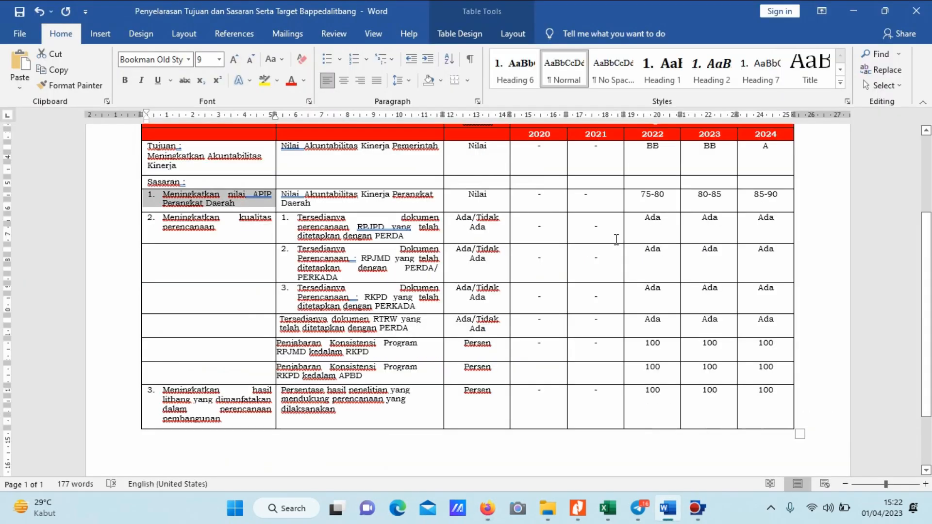
left_click(164, 217)
left_click(214, 230, "shift")
key("ctrl+c")
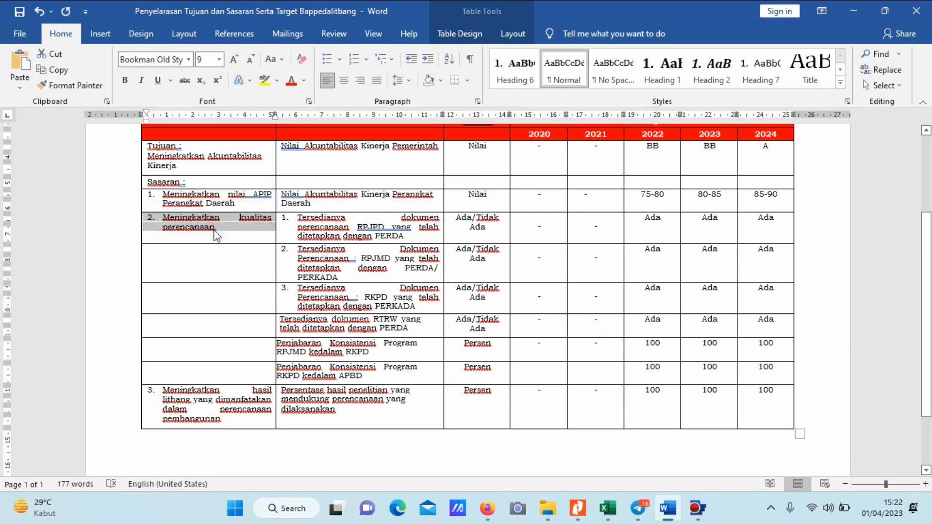
Back in Firefox, add a Sasaran under the Tujuan with the copied text minus its "2." numbering and No. Urut Sasaran 2, and save it.
key("alt+Tab")
left_click(250, 326)
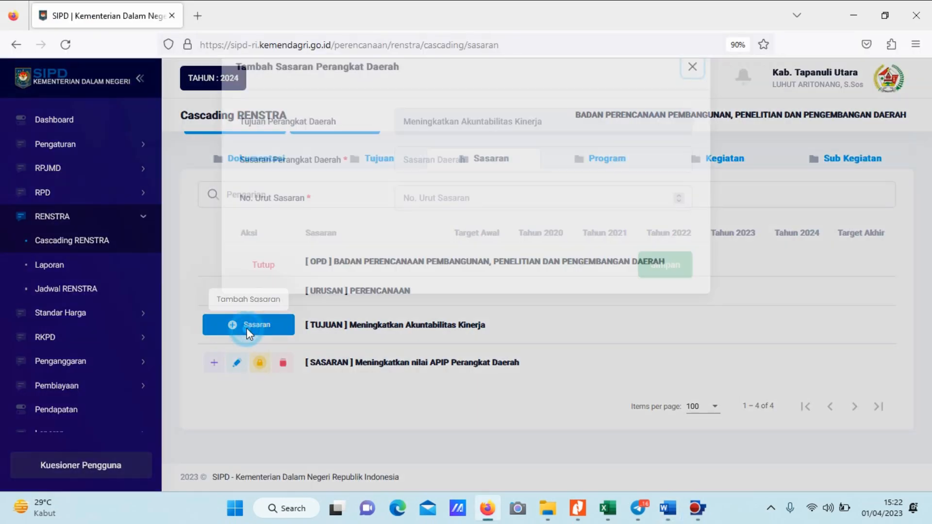
left_click(449, 190)
key("ctrl+v")
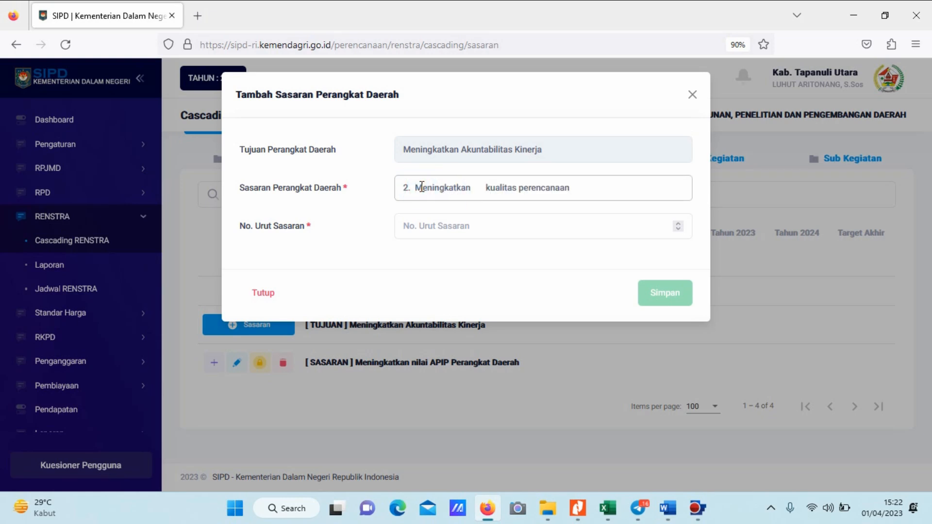
key("BackSpace")
key("BackSpace")
key("BackSpace")
left_click(441, 228)
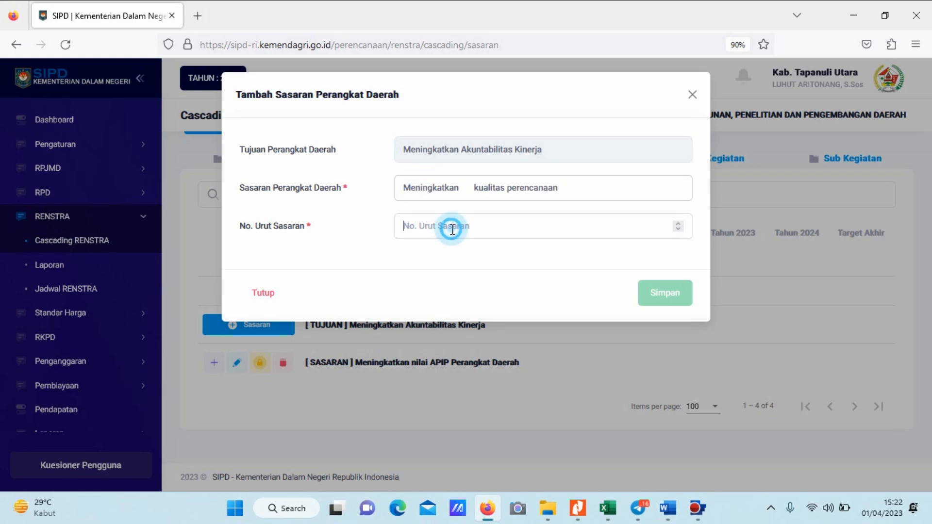
type("2")
left_click(661, 297)
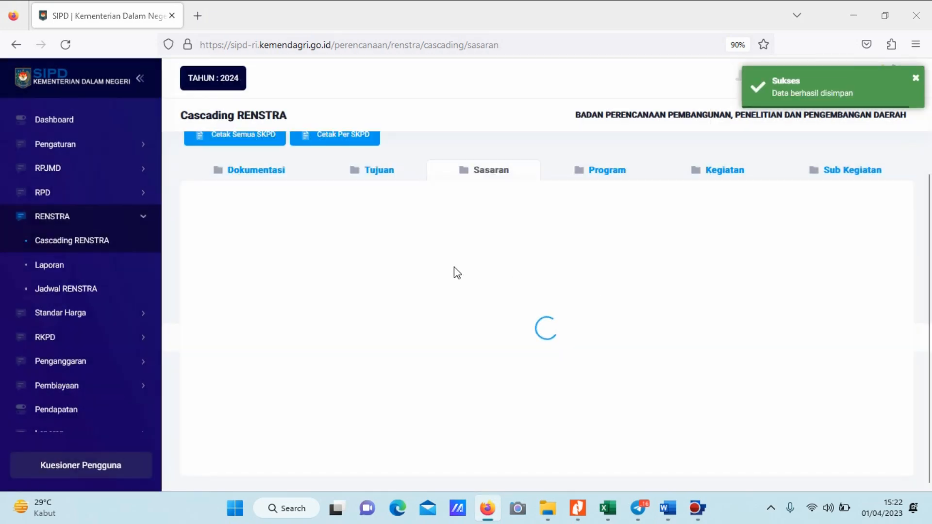
Switch to Word and copy the third Sasaran text, "Meningkatkan hasil litbang yang dimanfatakan dalam perencanaan pembangunan".
key("alt+Tab")
scroll(313, 307, "down", 3)
left_click(164, 324)
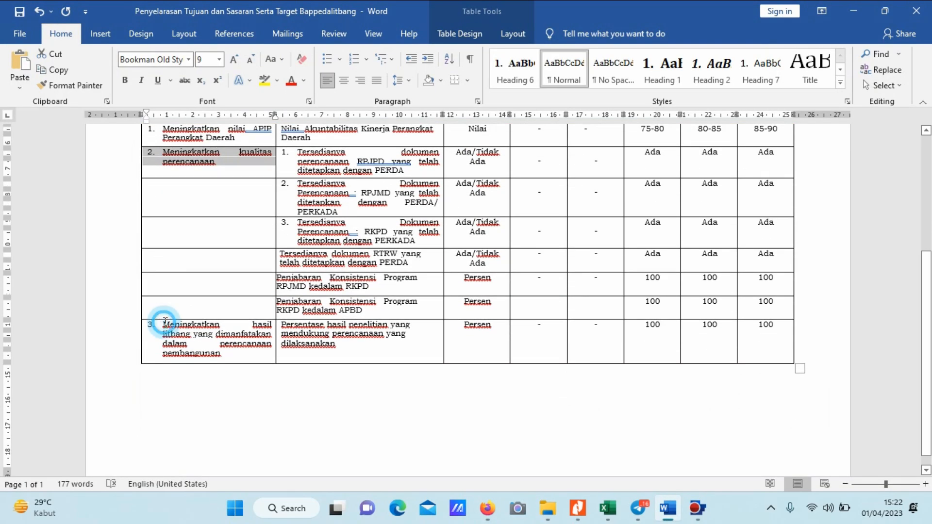
left_click(230, 355, "shift")
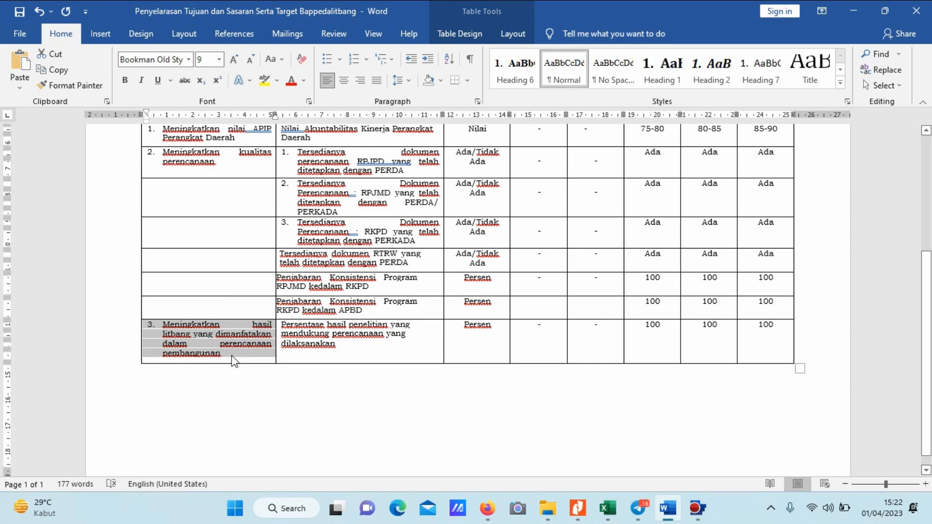
Back in Firefox, start another Sasaran under the Tujuan "Meningkatkan Akuntabilitas Kinerja" and paste the copied text as its Sasaran Perangkat Daerah.
key("alt+Tab")
scroll(378, 333, "down", 2)
left_click(245, 288)
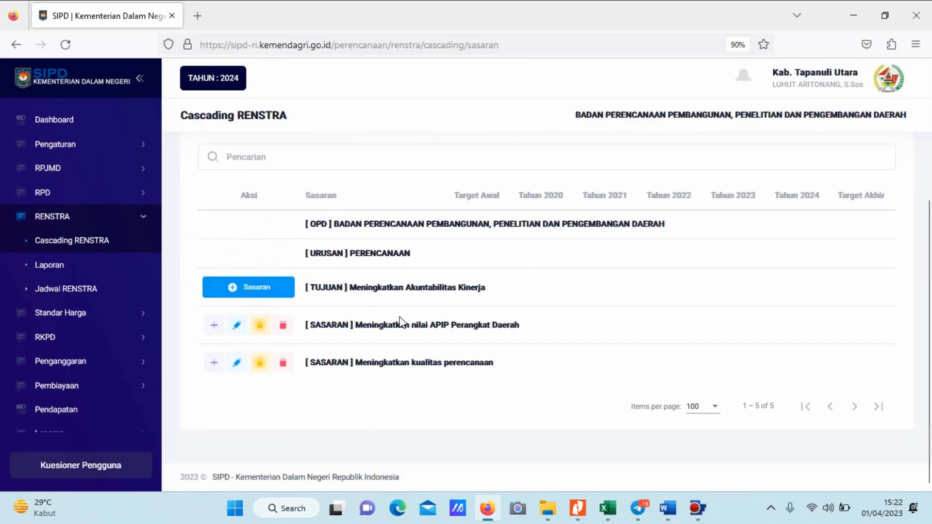
left_click(254, 291)
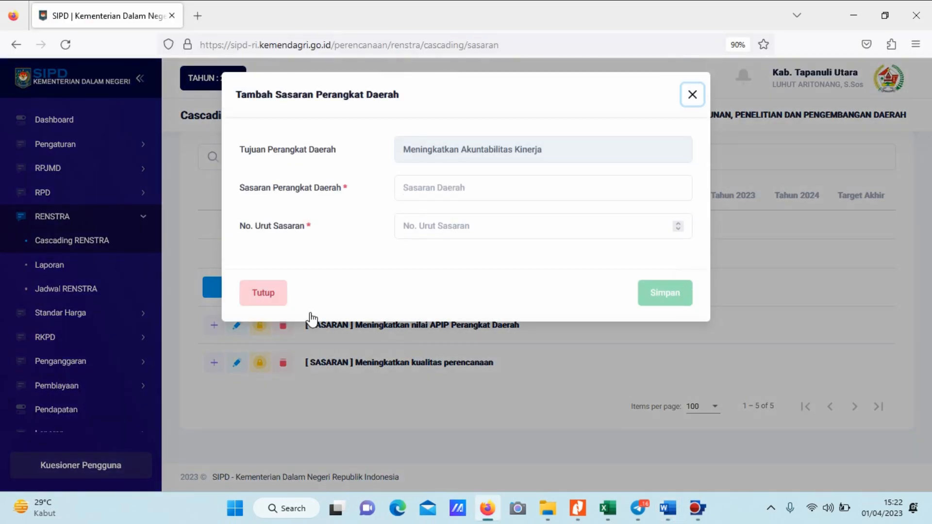
left_click(414, 188)
key("ctrl+v")
Remove the extra spaces before "perencanaan pembangunan" and the leading "3." numbering from the pasted Sasaran text.
left_click(415, 188)
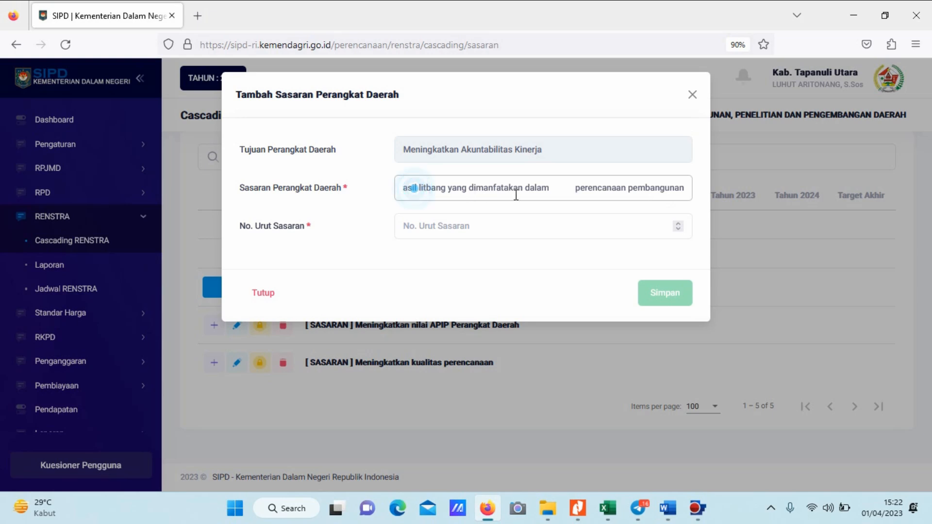
left_click(576, 187)
key("BackSpace")
key("BackSpace")
key("BackSpace")
key("BackSpace")
key("BackSpace")
key("BackSpace")
key("BackSpace")
key("BackSpace")
key("BackSpace")
key("BackSpace")
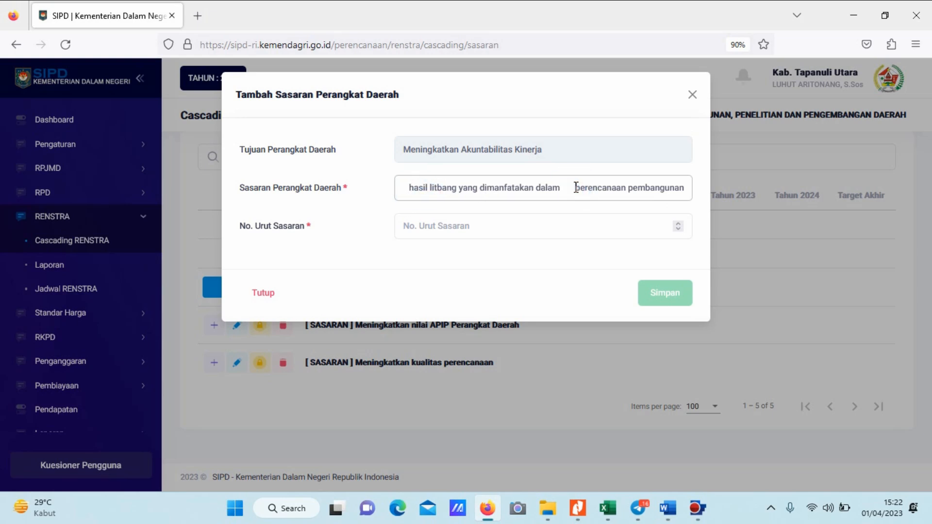
left_click(416, 188)
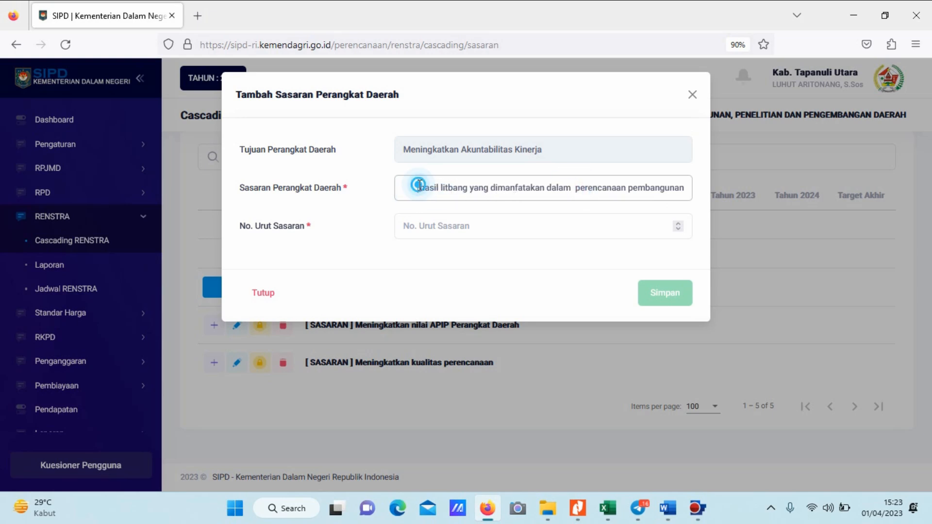
key("Home")
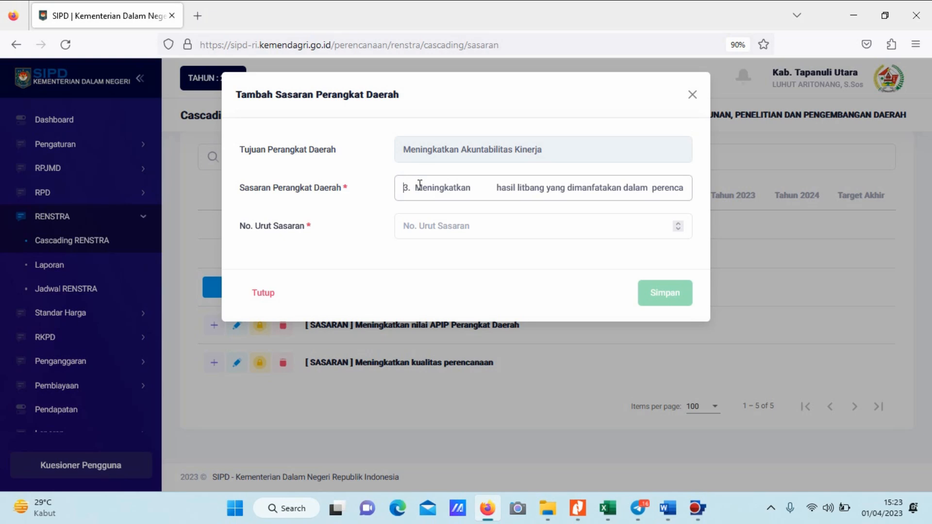
key("Delete")
key("Delete")
key("Delete")
Set No. Urut Sasaran to 3 and save the Sasaran.
left_click(451, 237)
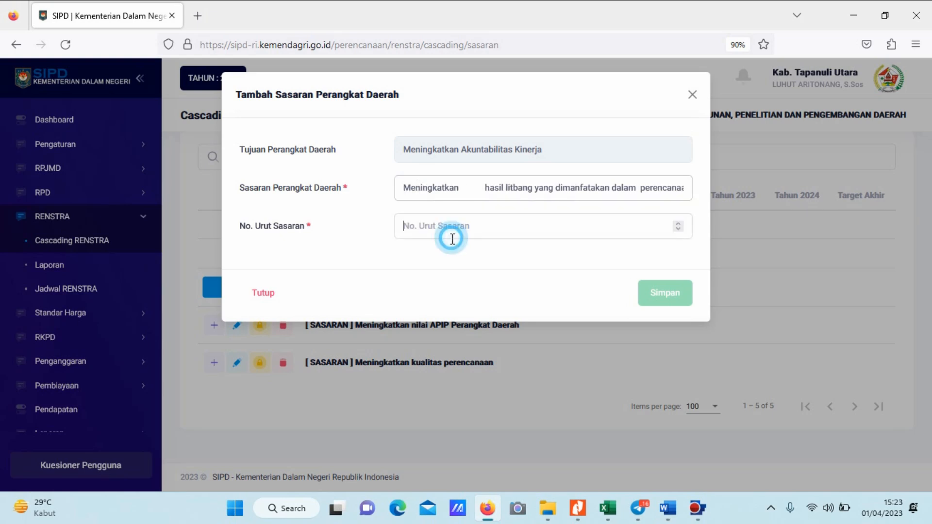
type("3")
left_click(656, 294)
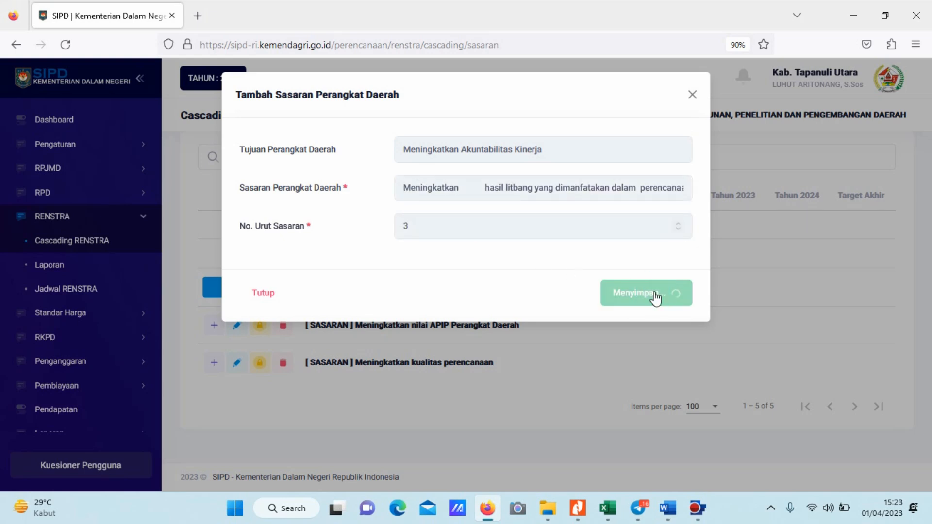
Start a new indicator for the Sasaran "Meningkatkan nilai APIP Perangkat Daerah".
scroll(486, 270, "down", 2)
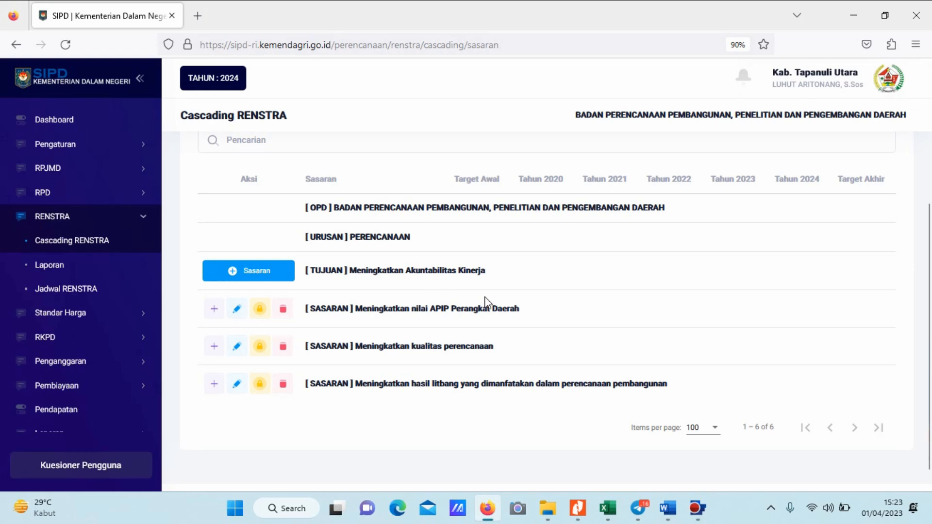
left_click(206, 314)
left_click(467, 230)
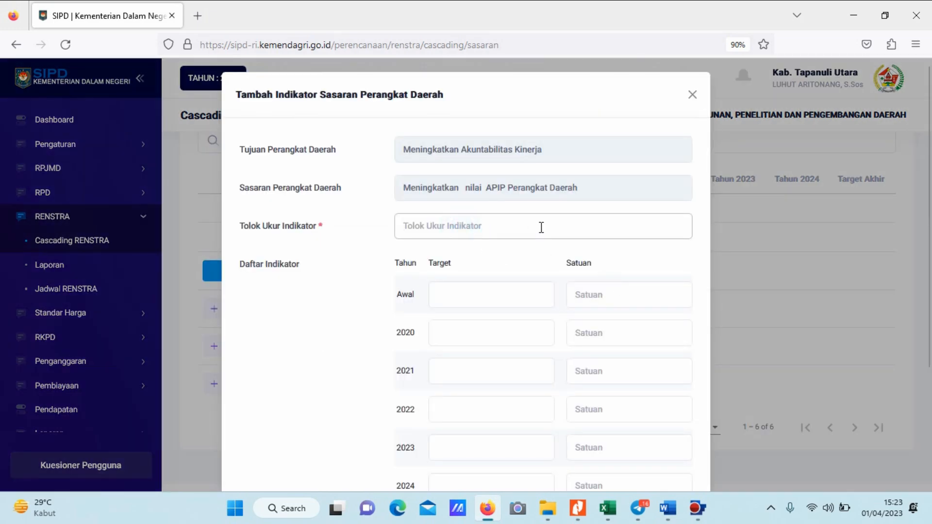
Copy the indicator "Nilai Akuntabilitas Kinerja Perangkat Daerah" from the Word table and paste it as the Tolok Ukur Indikator in Firefox.
key("alt+Tab")
scroll(412, 204, "up", 1)
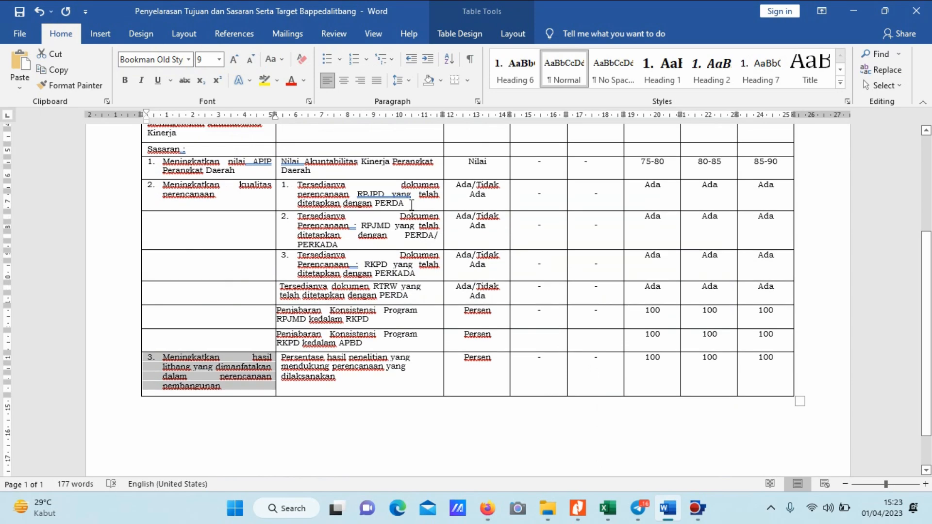
left_click_drag(282, 161, 316, 172)
key("alt+Tab")
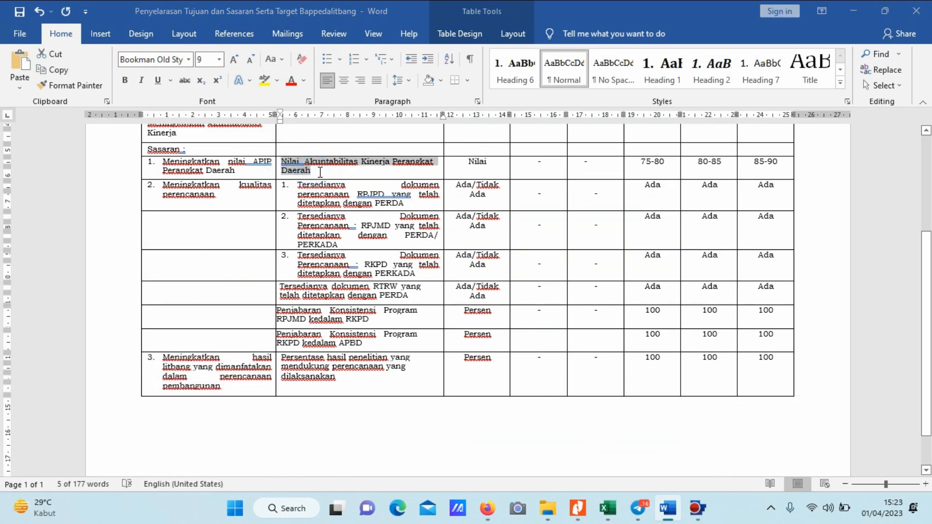
left_click(441, 224)
key("ctrl+v")
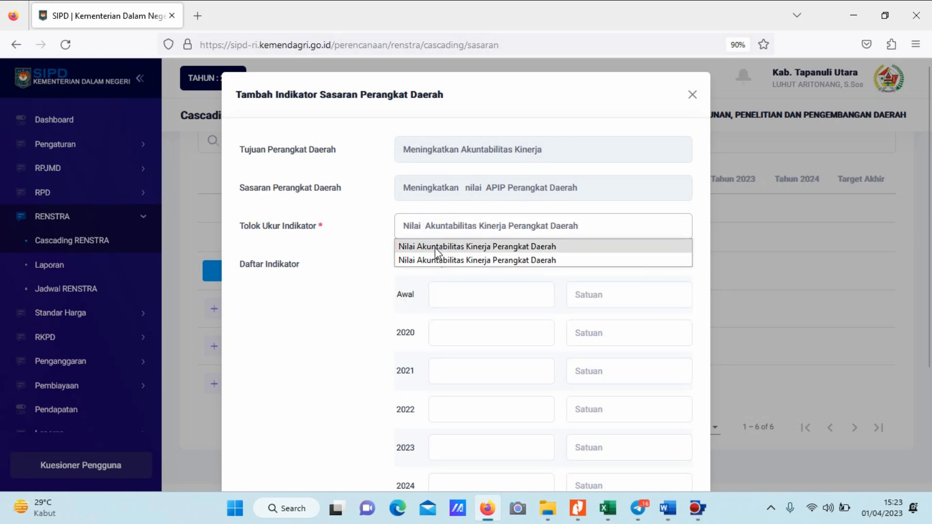
left_click(371, 257)
Copy the unit "Nilai" from the first Sasaran's row in Word and paste it as the indicator's Satuan in Firefox.
left_click(459, 285)
key("alt+Tab")
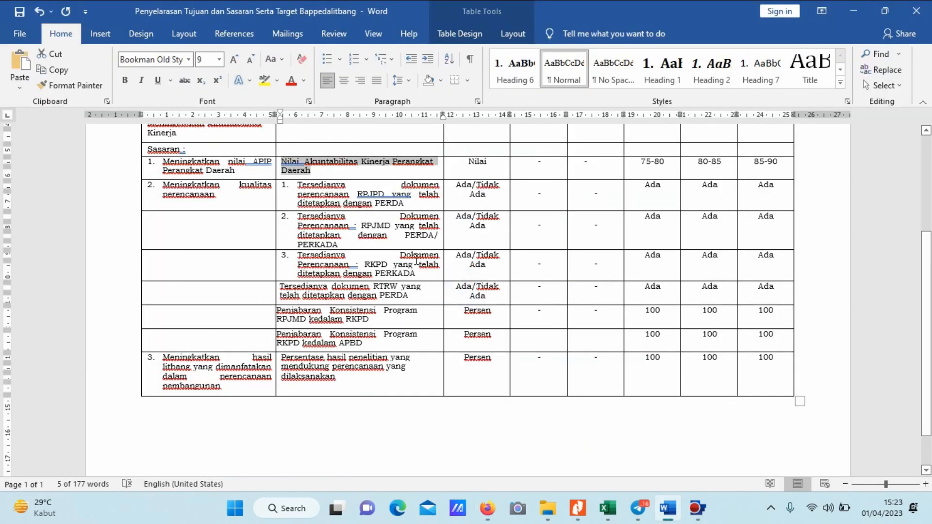
left_click(490, 162)
double_click(491, 163)
key("ctrl+c")
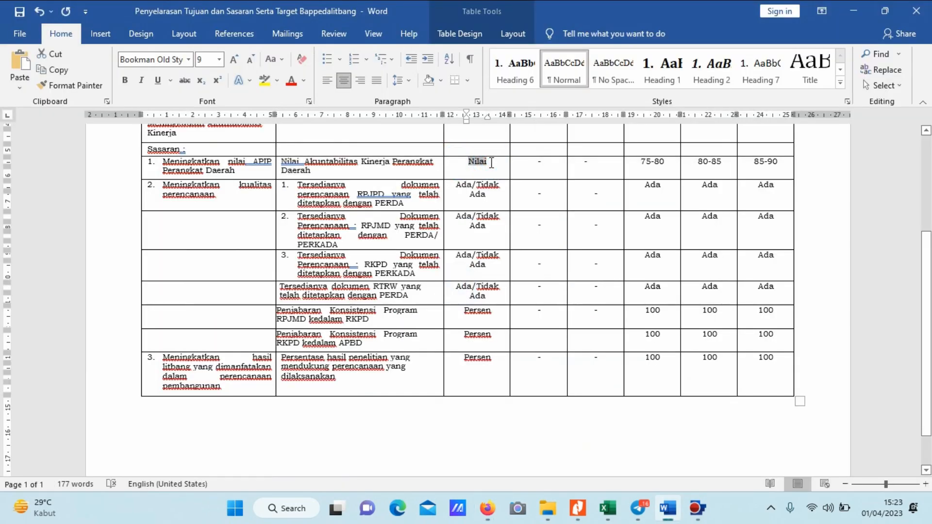
key("alt+Tab")
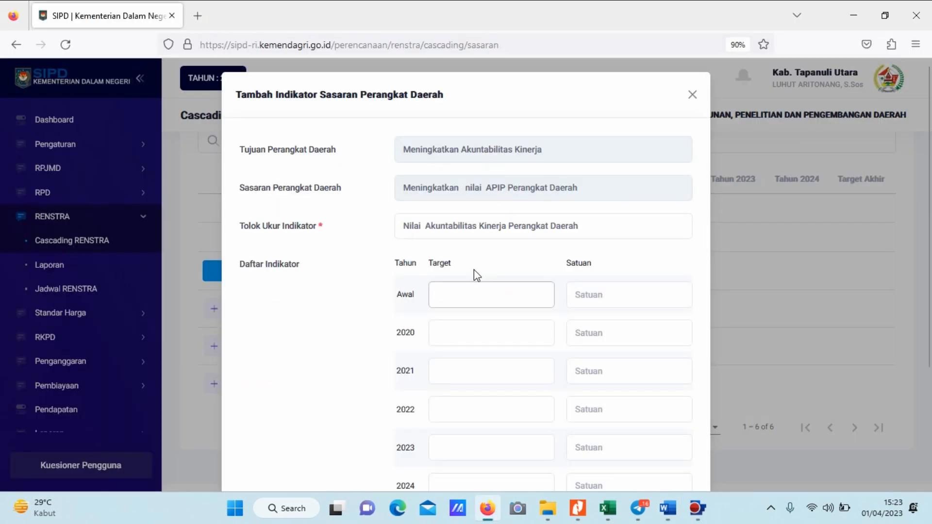
left_click(603, 285)
key("ctrl+v")
Set the indicator's Awal, 2020 and 2021 targets to "-".
key("alt+Tab")
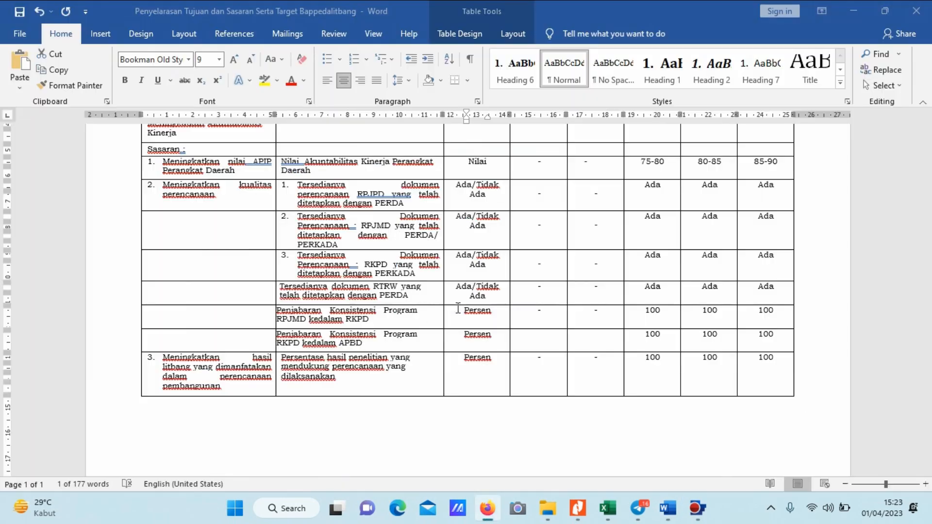
key("alt+Tab")
left_click(459, 300)
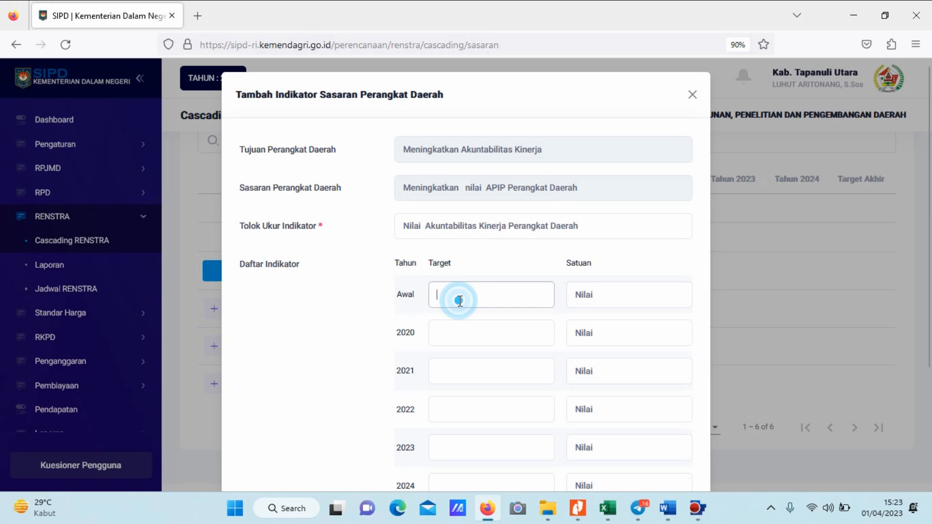
type("-")
left_click(454, 325)
type("-")
left_click(447, 377)
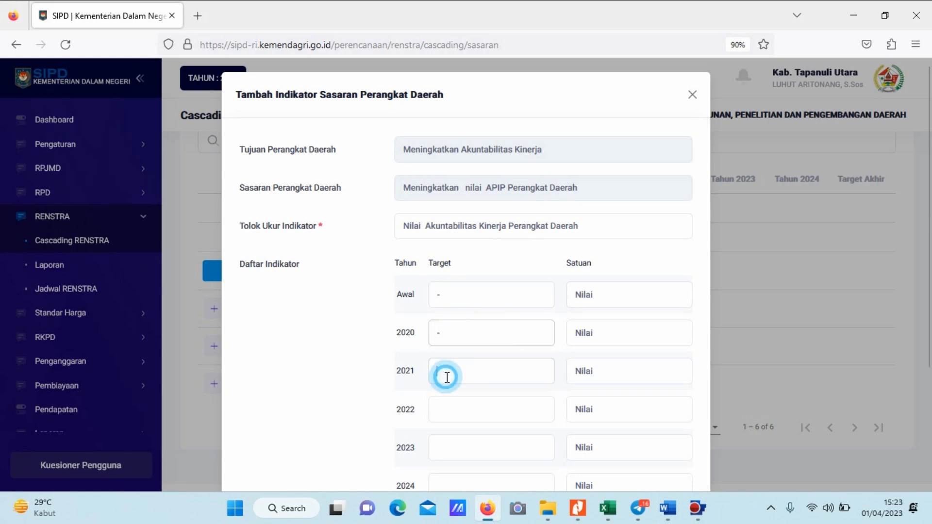
type("-")
Copy the first Sasaran's 2022 target, 75-80, from the Word table and paste it as the indicator's 2022 target in Firefox.
left_click(449, 409)
key("alt+Tab")
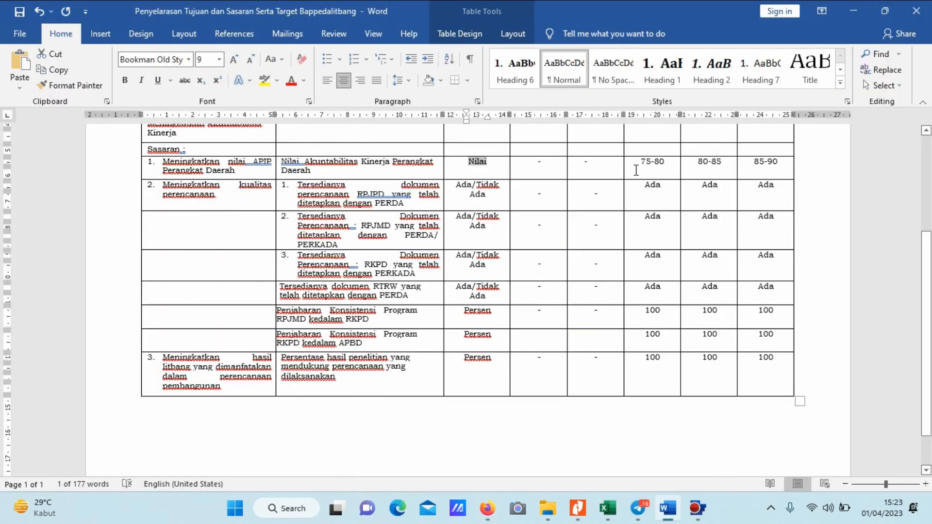
left_click_drag(639, 162, 668, 166)
key("ctrl+c")
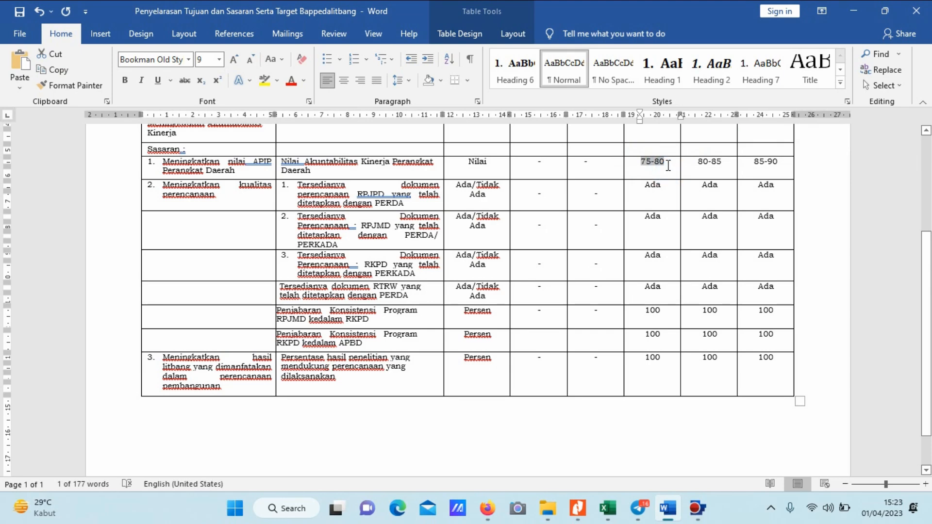
key("alt+Tab")
key("ctrl+v")
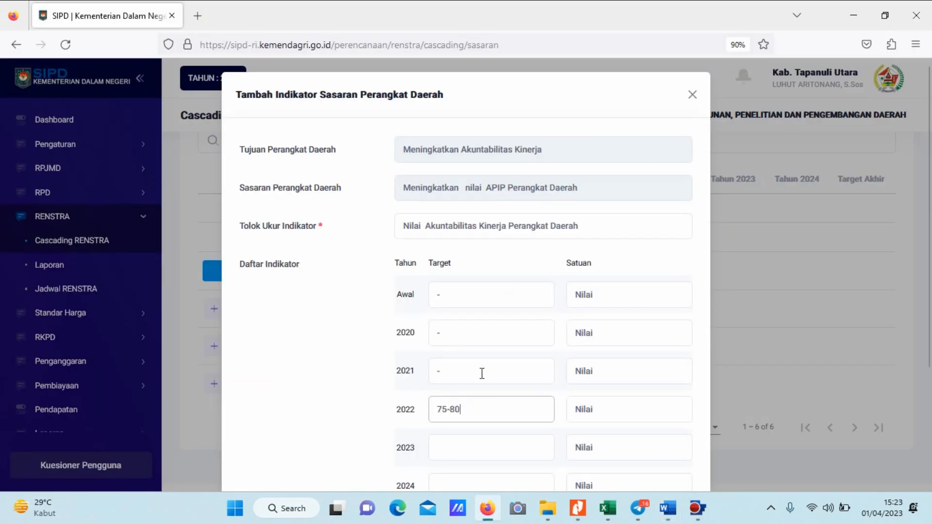
Copy the first Sasaran's 2023 target, 80-85, from the Word table and paste it as the indicator's 2023 target in Firefox.
scroll(480, 374, "down", 2)
left_click(453, 329)
key("alt+Tab")
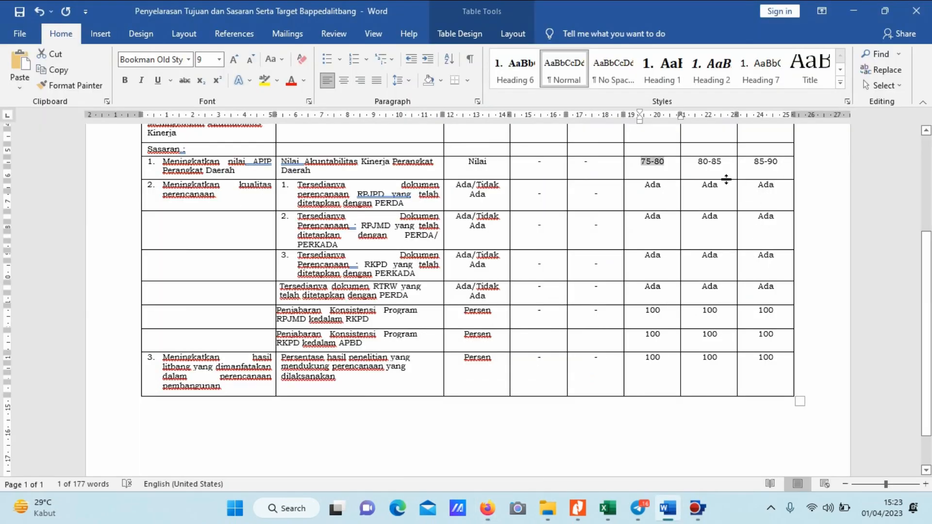
left_click_drag(697, 162, 719, 167)
key("ctrl+c")
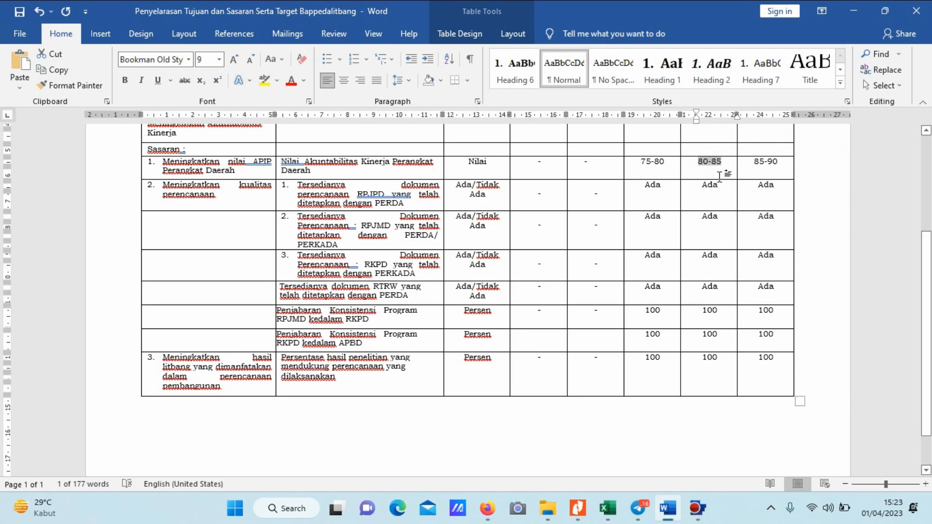
key("alt+Tab")
key("ctrl+v")
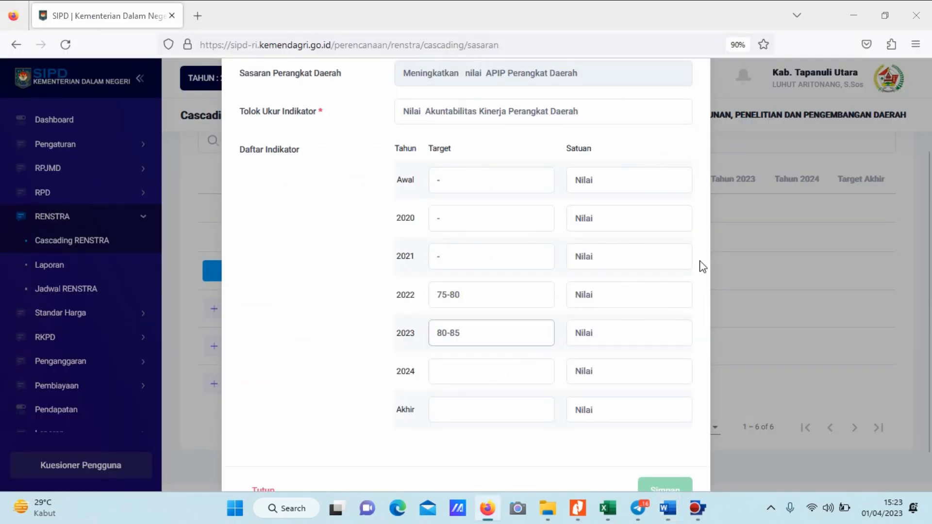
Copy the first Sasaran's 2024 target, 85-90, from the Word table and paste it as the indicator's 2024 target in Firefox.
key("alt+Tab")
left_click(744, 162)
left_click_drag(770, 161, 787, 162)
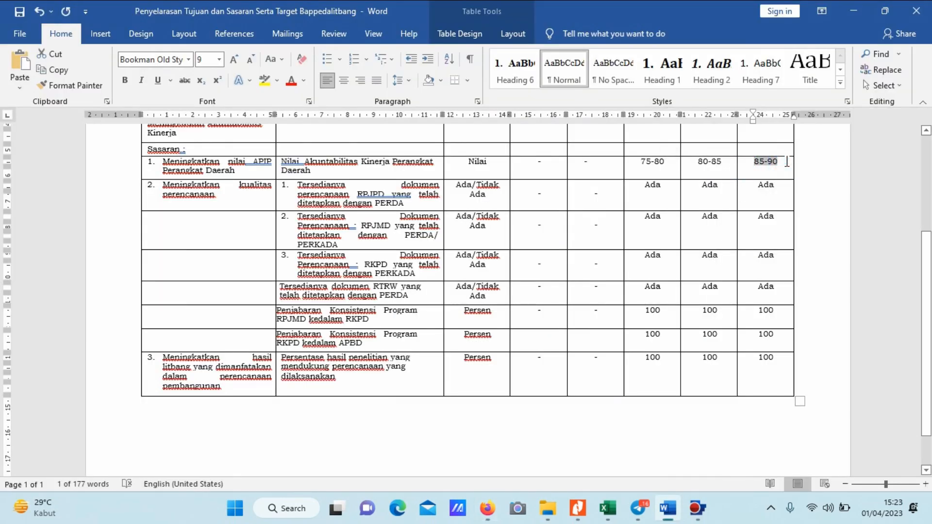
key("ctrl+c")
key("alt+Tab")
left_click(481, 381)
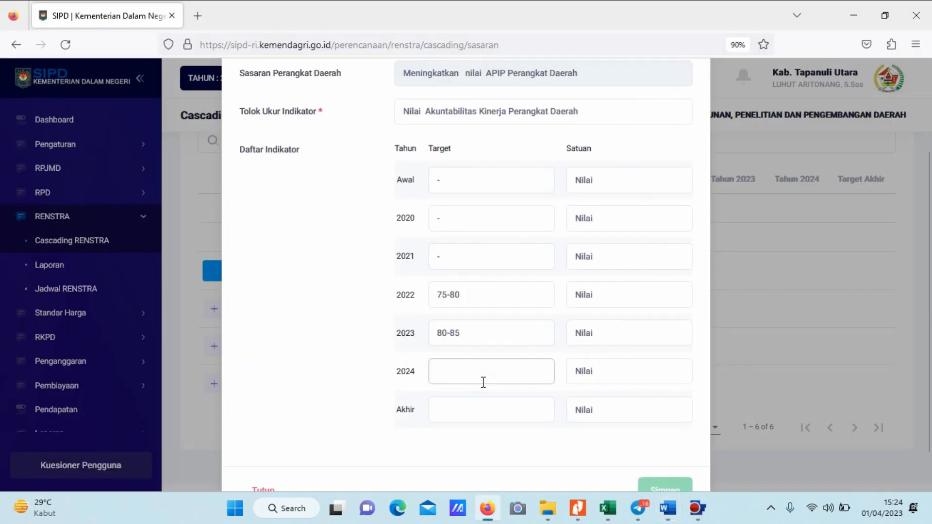
key("ctrl+v")
key("ctrl+a")
Paste 85-90 as the indicator's Akhir target and save the indicator.
left_click(470, 407)
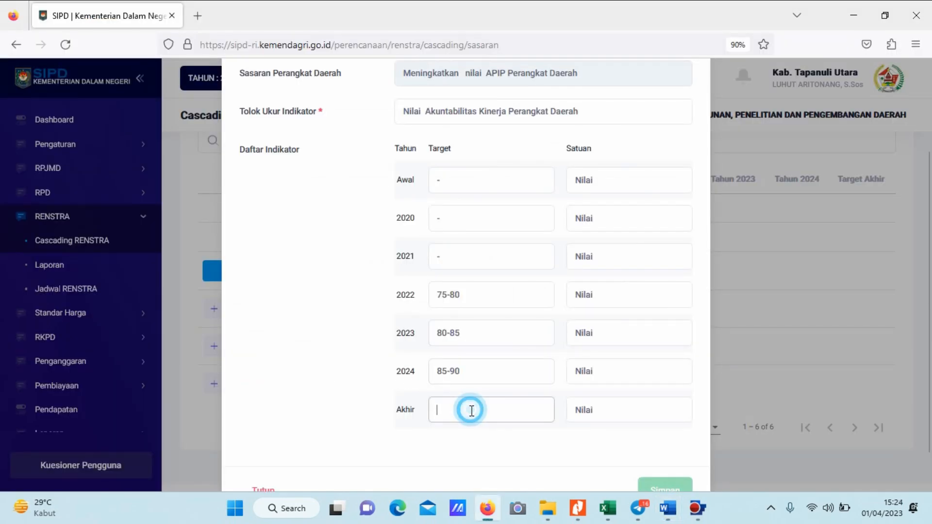
key("ctrl+v")
left_click(666, 483)
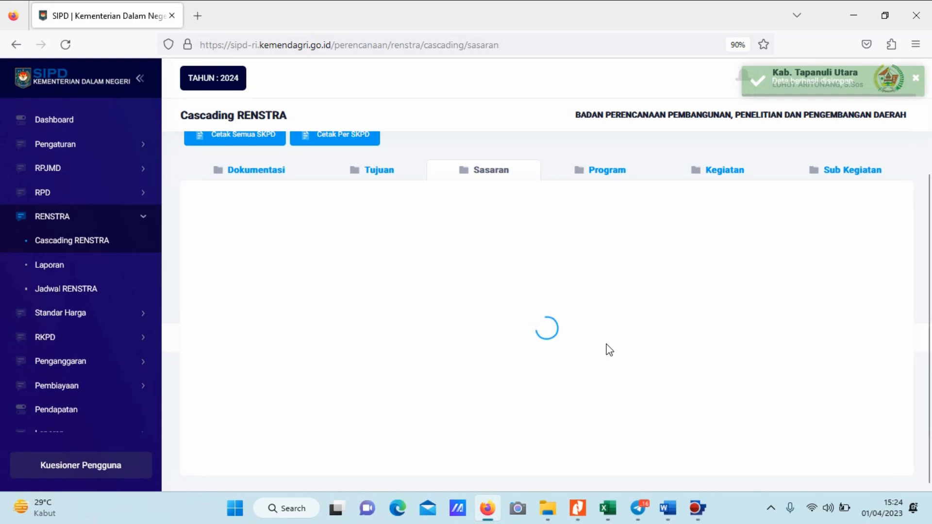
Start adding an indicator to the Sasaran "Meningkatkan kualitas perencanaan".
scroll(430, 266, "down", 3)
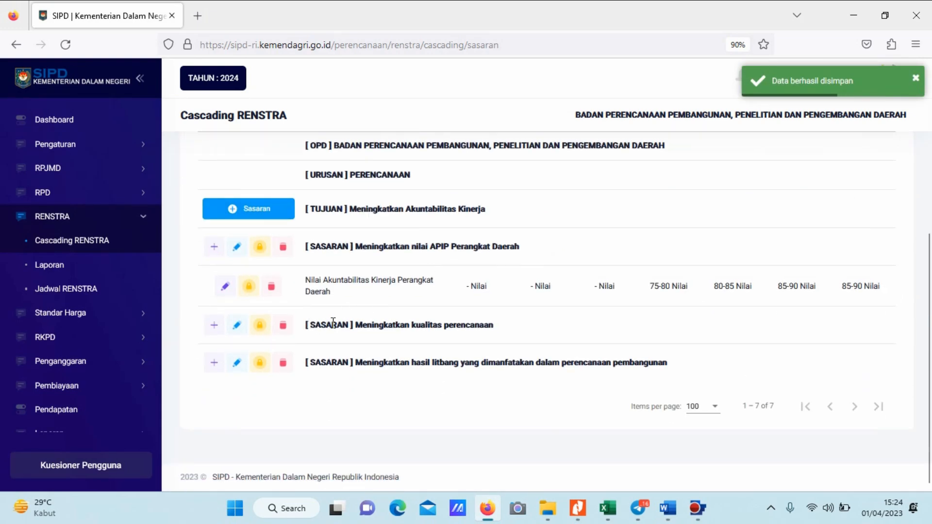
key("alt+Tab")
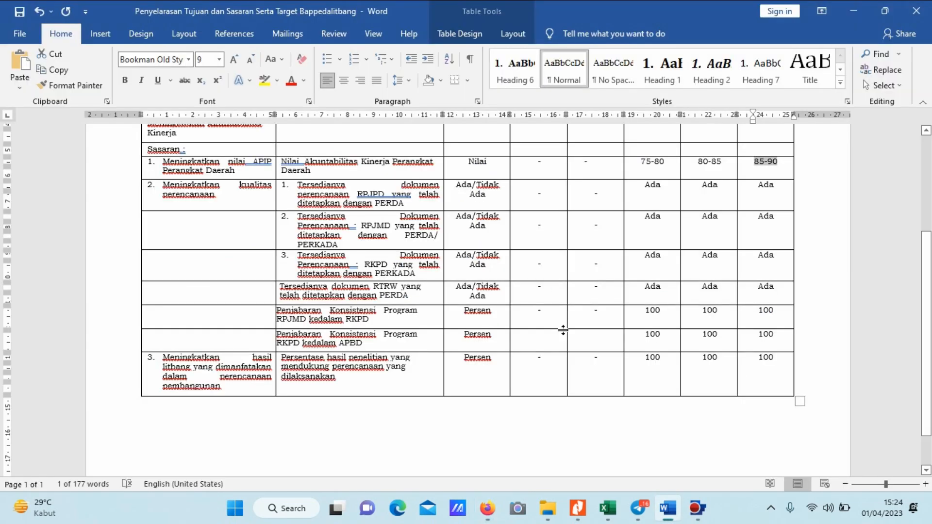
key("alt+Tab")
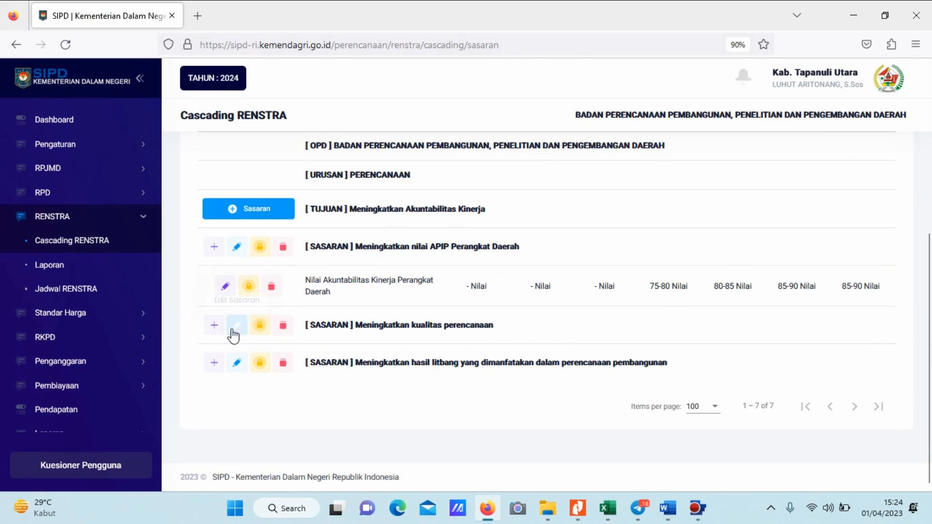
left_click(214, 325)
key("alt+Tab")
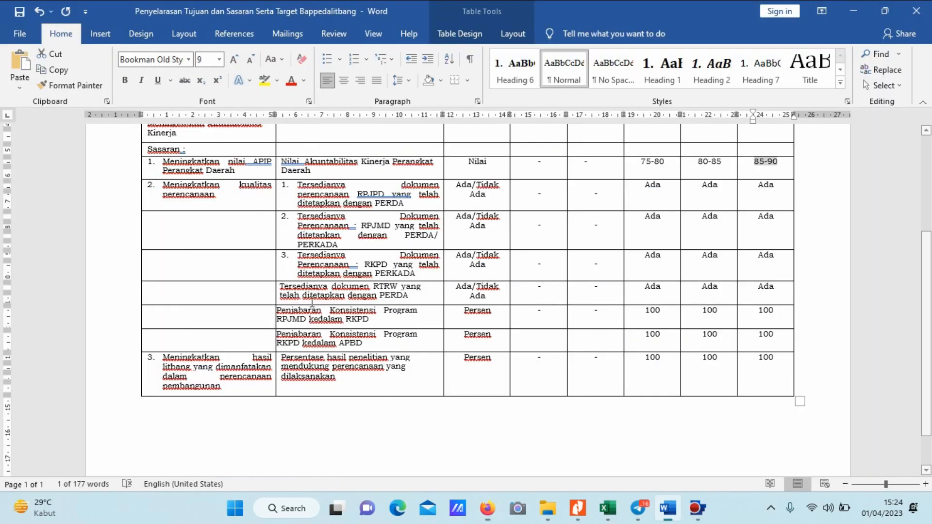
key("alt+Tab")
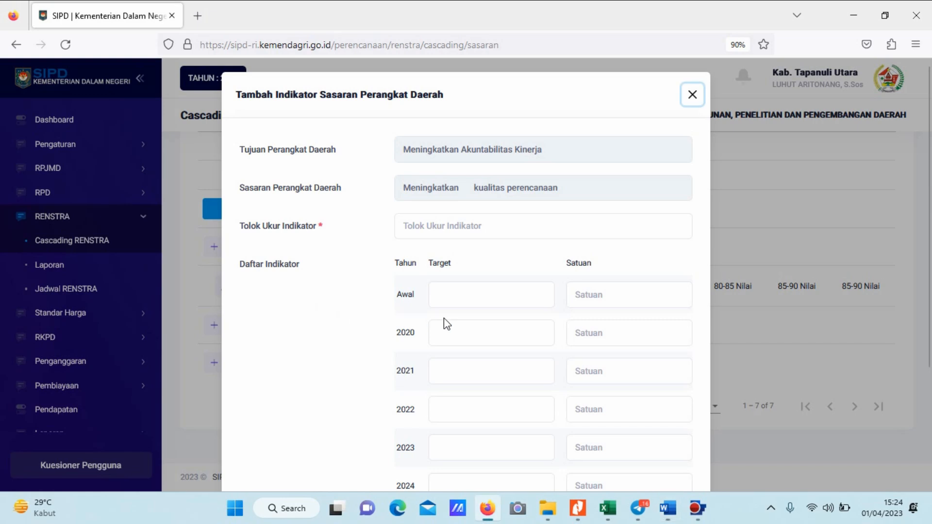
Copy the second Sasaran's first indicator, on the RPJPD document, from the Word table and paste it as the Tolok Ukur Indikator in Firefox.
key("alt+Tab")
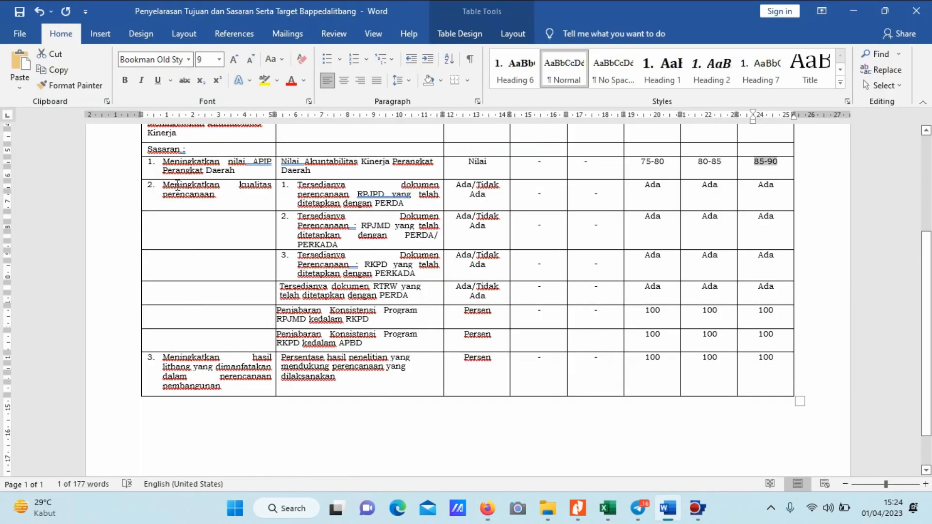
left_click_drag(297, 189, 407, 205)
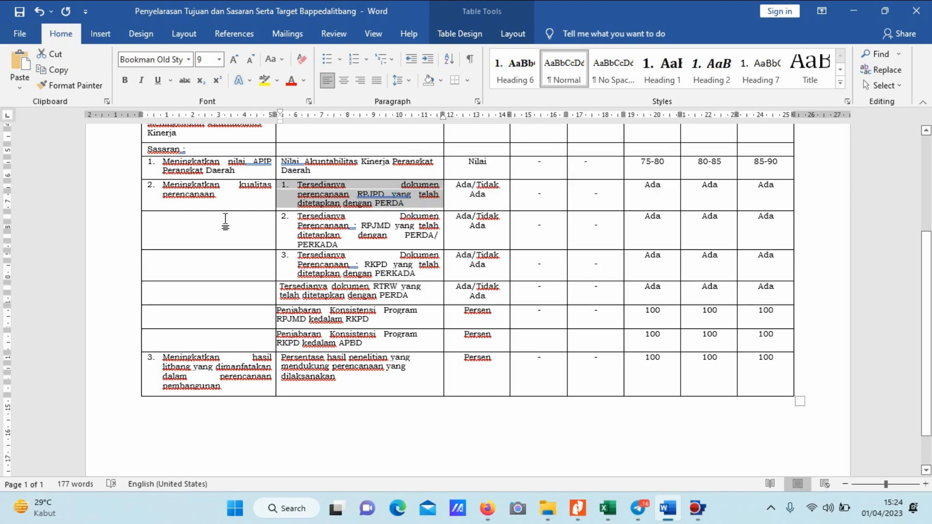
key("alt+Tab")
left_click(495, 228)
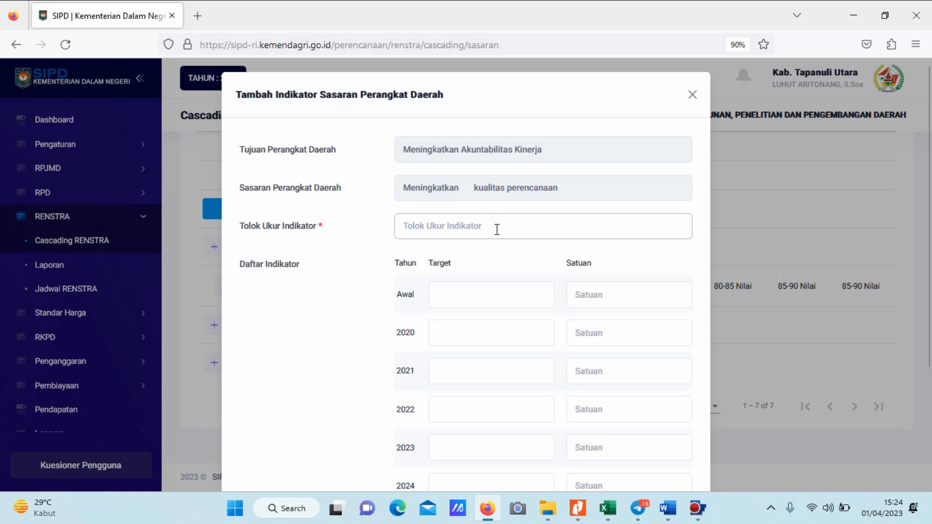
key("ctrl+v")
left_click(427, 246)
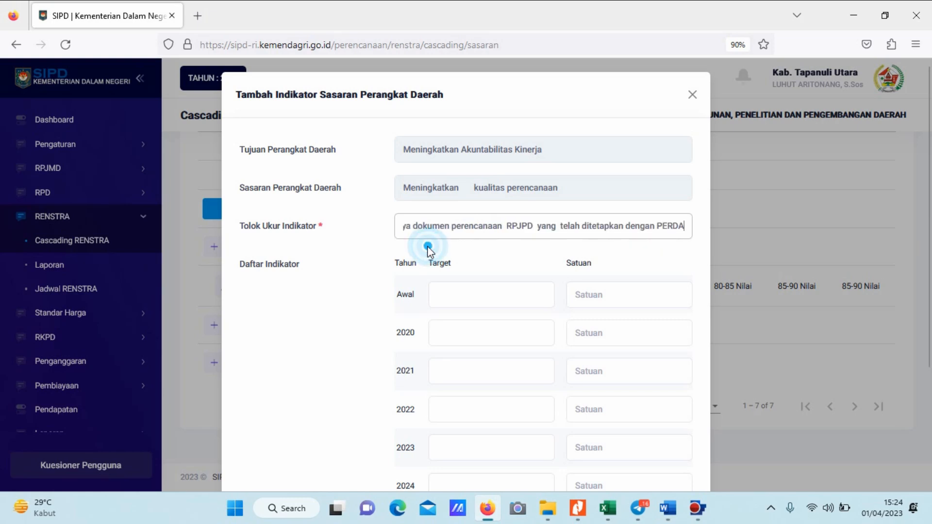
left_click(419, 225)
key("Left")
key("Home")
Copy the unit "Ada/Tidak Ada" from the RPJPD indicator's row in Word and paste it as the indicator's Satuan in Firefox.
key("alt+Tab")
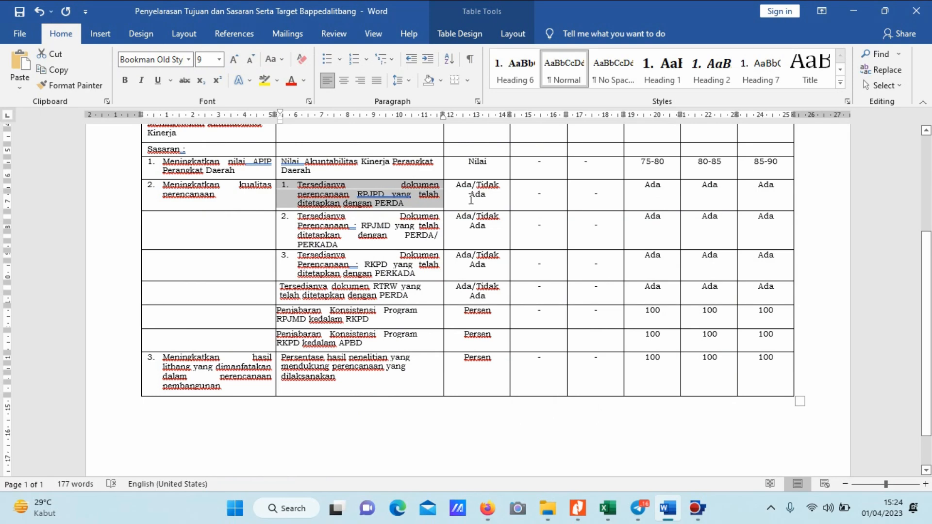
left_click_drag(451, 183, 486, 196)
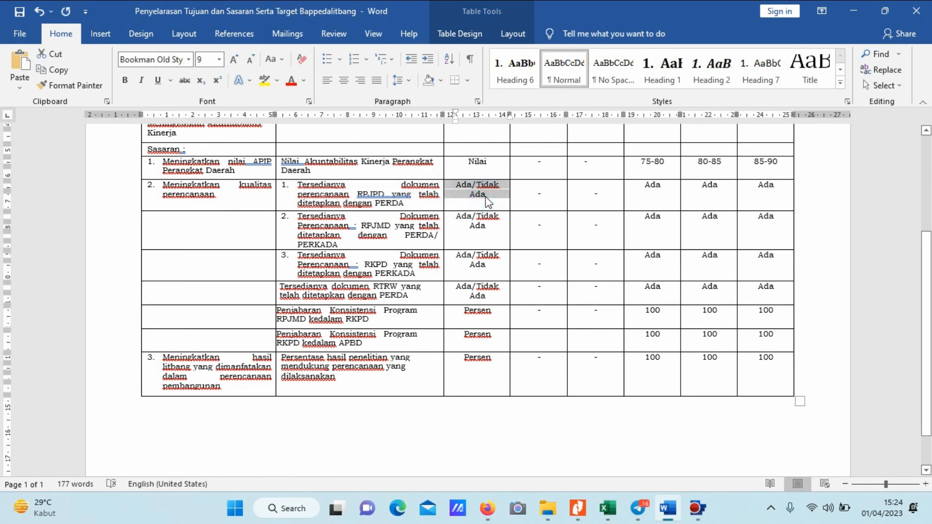
left_click(636, 291)
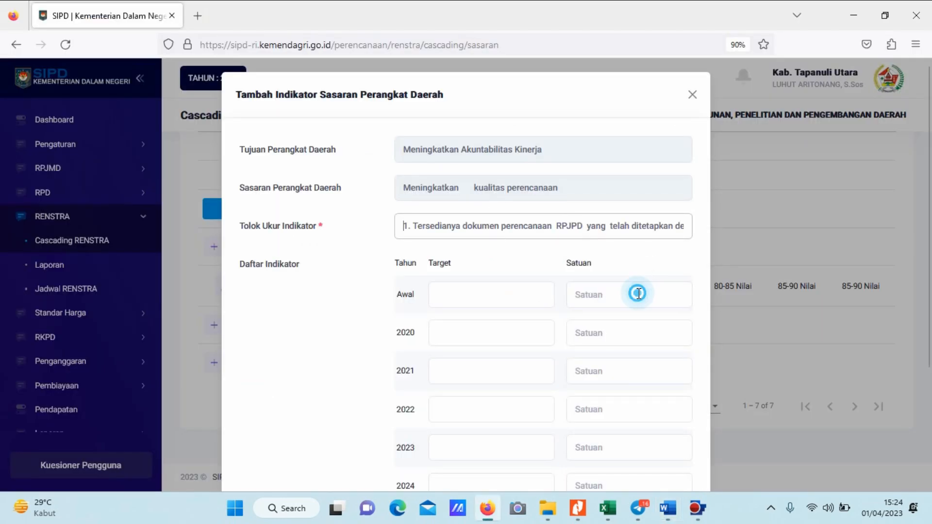
key("ctrl+v")
Set the RPJPD indicator's Awal, 2020 and 2021 targets to "-".
left_click(475, 293)
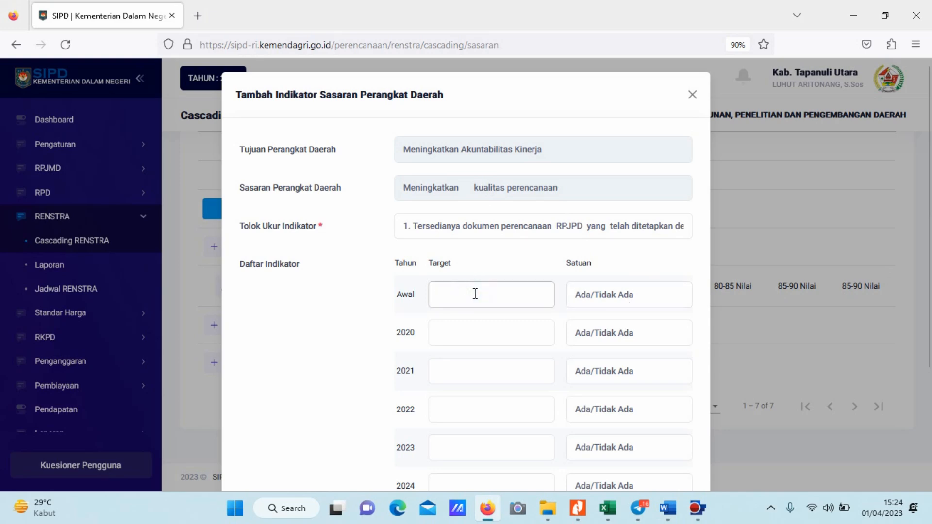
type("-")
left_click(460, 340)
type("-")
left_click(461, 370)
type("-")
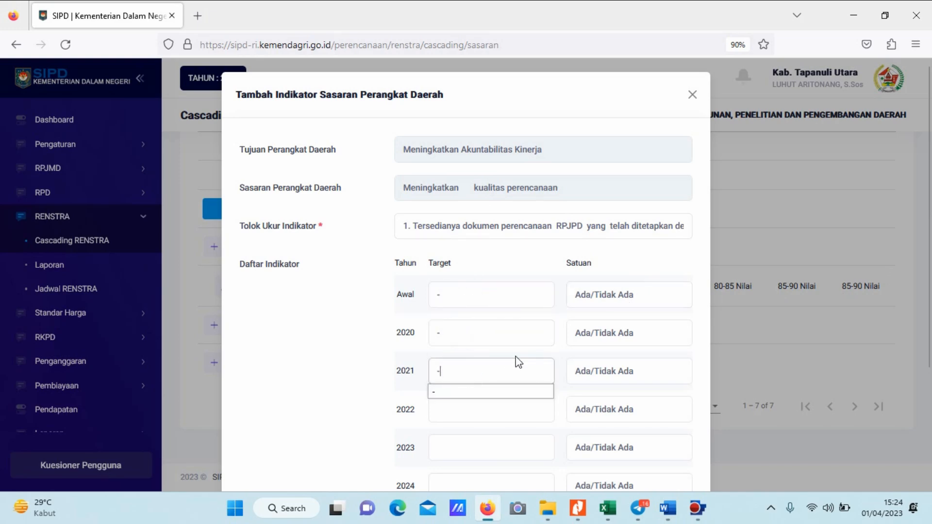
Copy the RPJPD indicator's 2022 target, "Ada", from the Word table and paste it as the 2022 target in Firefox.
key("alt+Tab")
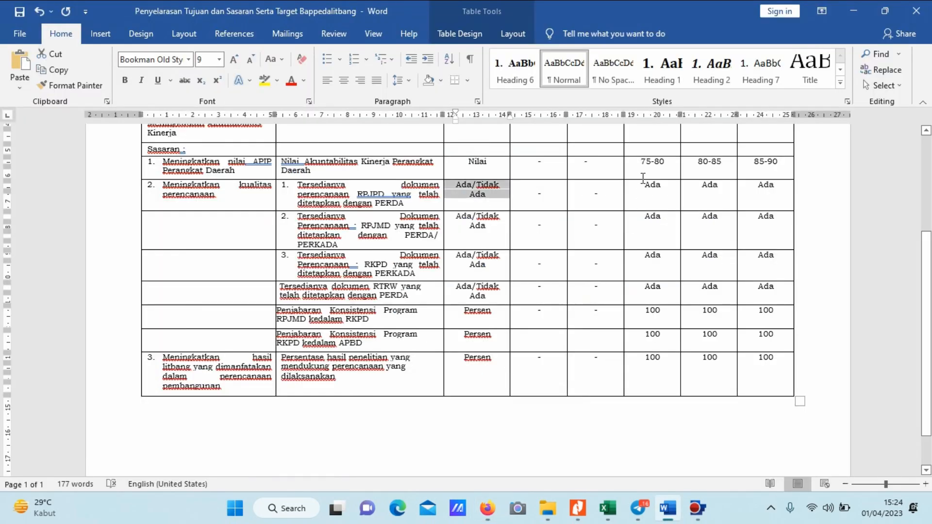
left_click_drag(642, 181, 659, 188)
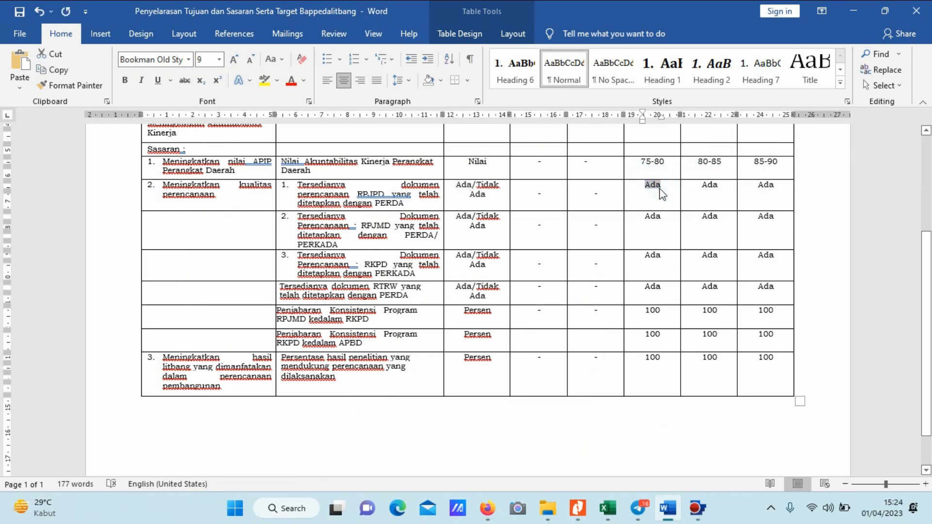
key("alt+Tab")
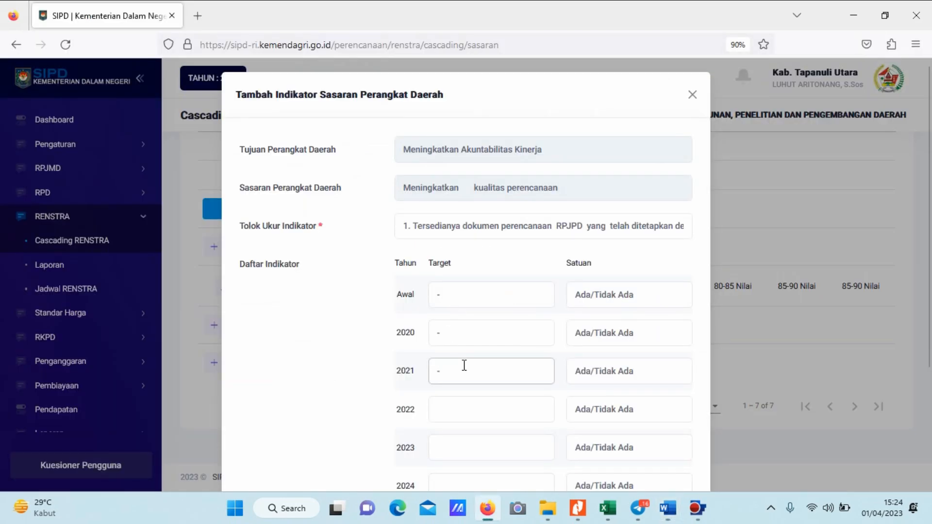
left_click(449, 404)
key("ctrl+v")
Paste "Ada" as the RPJPD indicator's 2023, 2024 and Akhir targets and save the indicator.
scroll(461, 383, "down", 1)
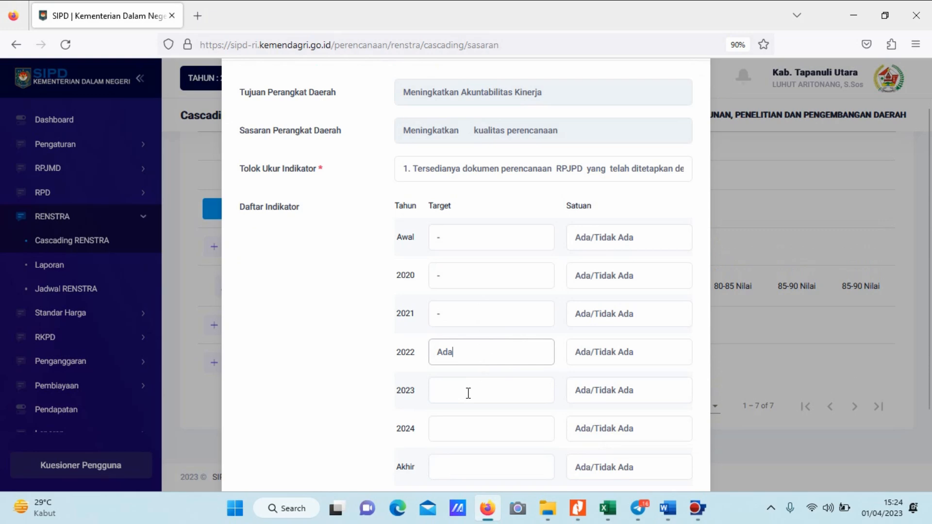
left_click(468, 390)
key("ctrl+v")
left_click(457, 435)
key("ctrl+v")
scroll(453, 437, "down", 1)
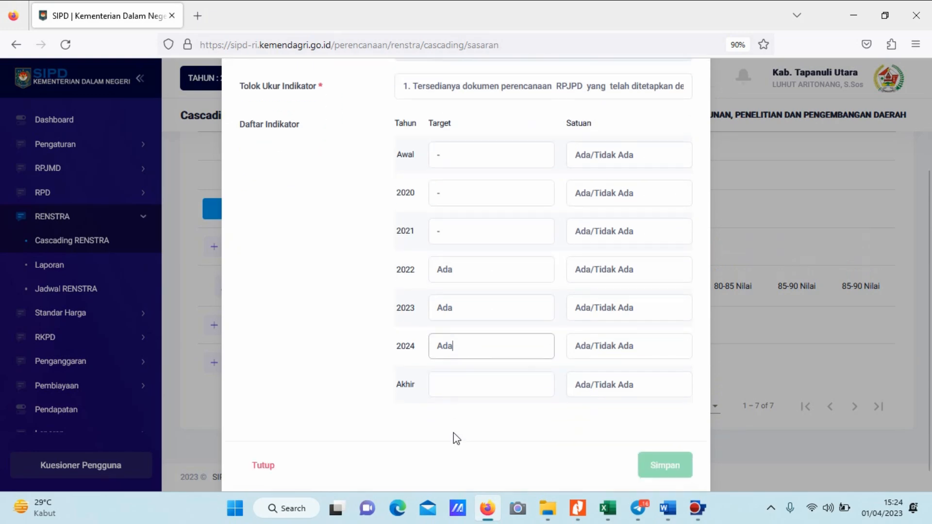
left_click(451, 370)
key("ctrl+v")
left_click(665, 442)
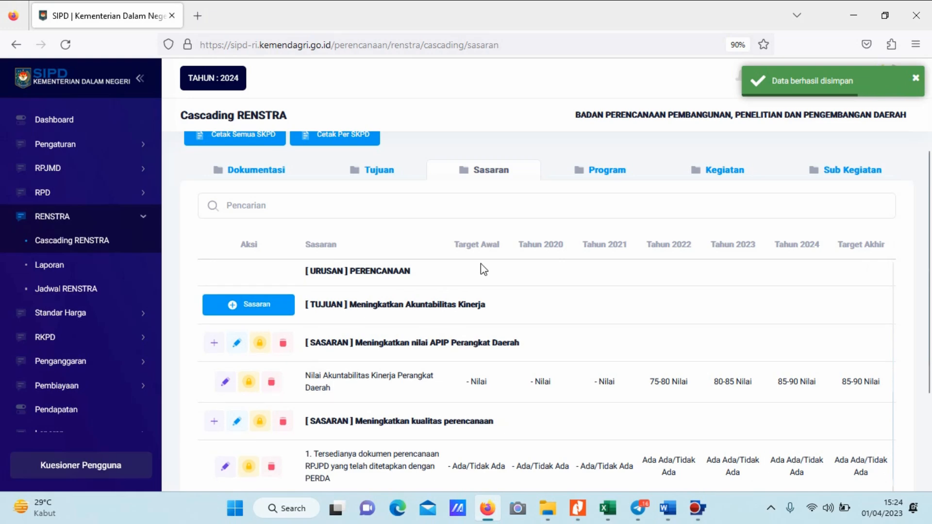
Start adding a second indicator to the Sasaran "Meningkatkan kualitas perencanaan".
key("alt+Tab")
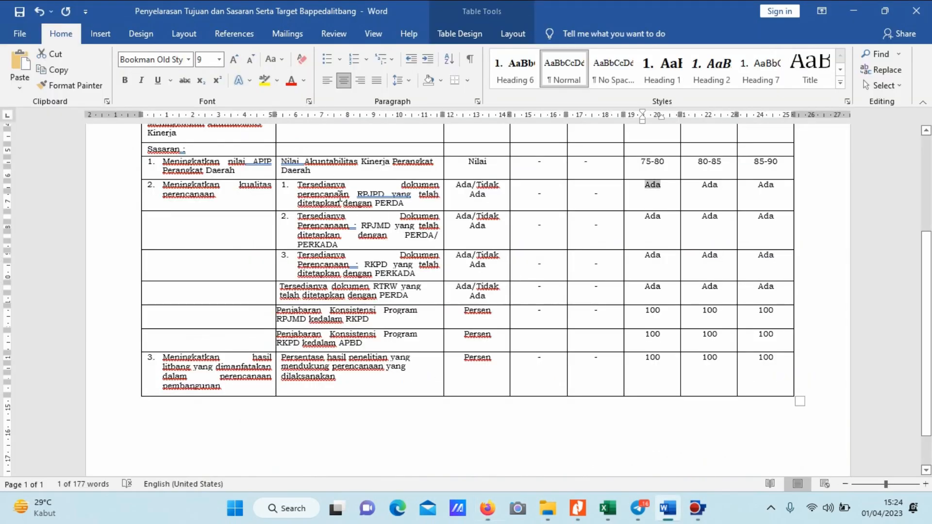
scroll(357, 194, "down", 1)
key("alt+Tab")
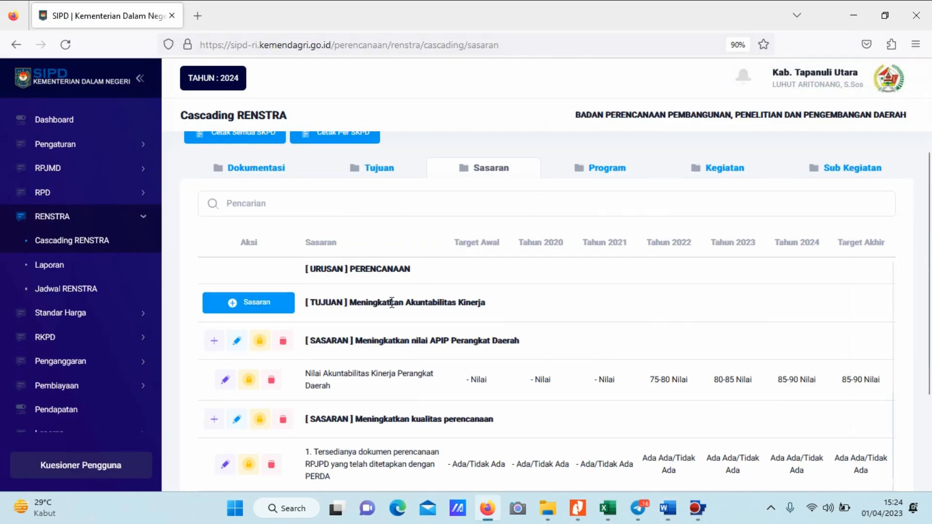
scroll(393, 307, "down", 5)
key("alt+Tab")
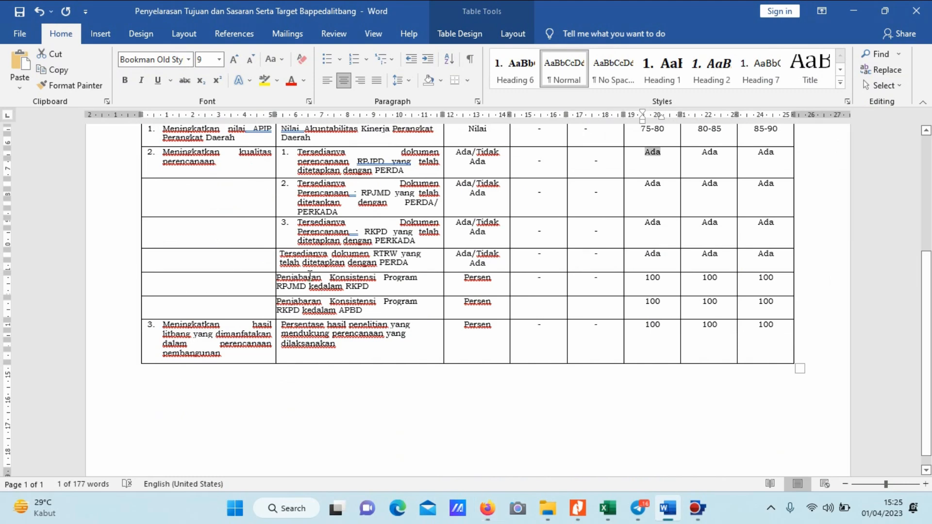
key("alt+Tab")
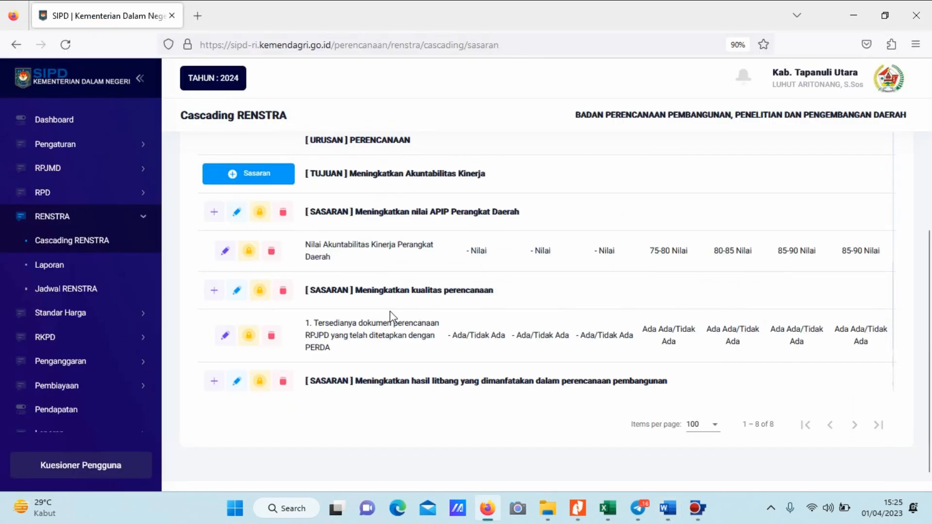
left_click(214, 290)
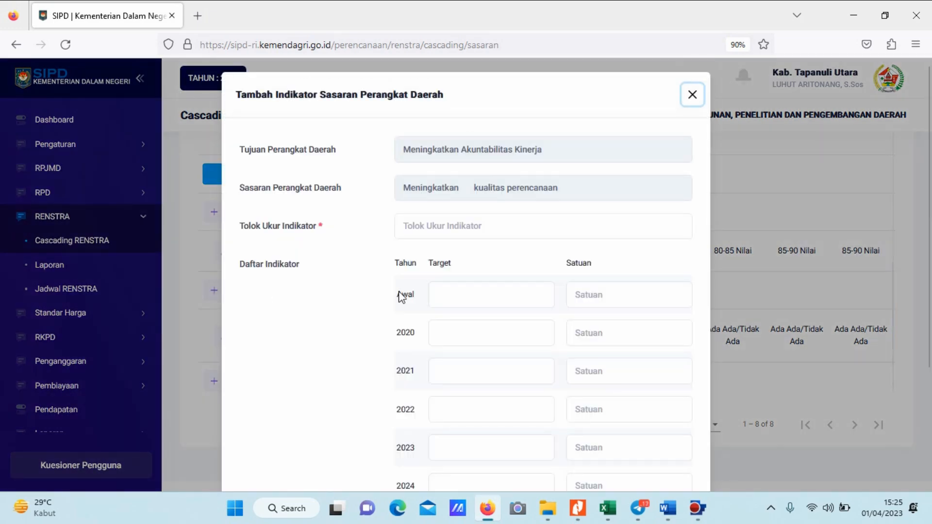
Copy the second Sasaran's RPJMD document indicator from the Word table and paste it as the Tolok Ukur Indikator in Firefox.
key("alt+Tab")
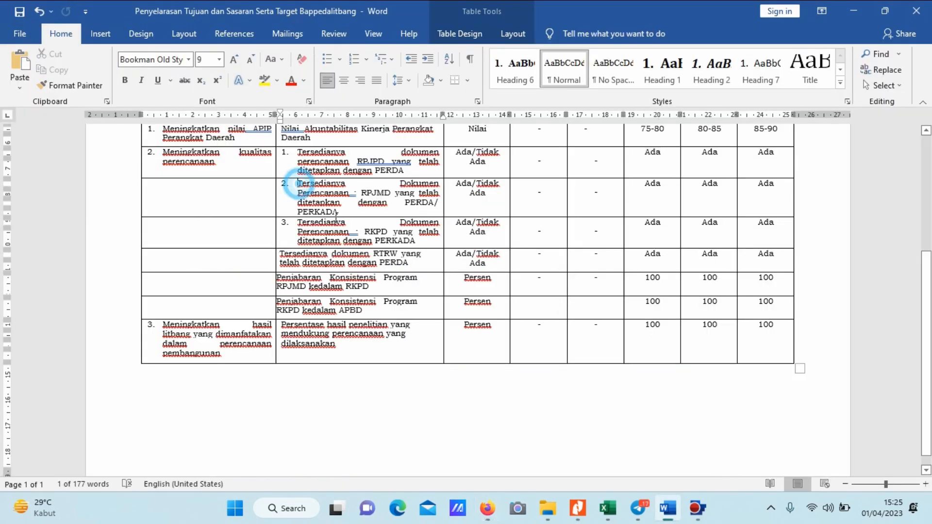
left_click_drag(302, 187, 355, 222)
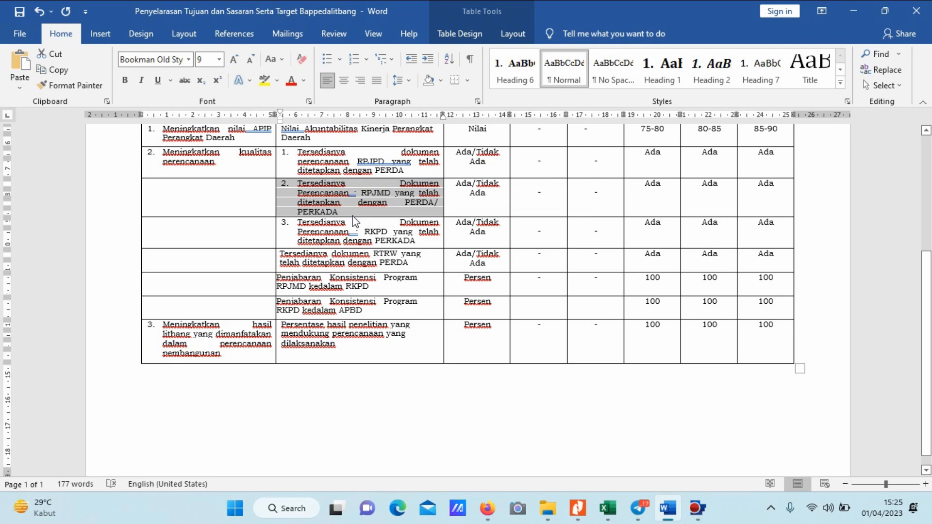
key("alt+Tab")
left_click(447, 233)
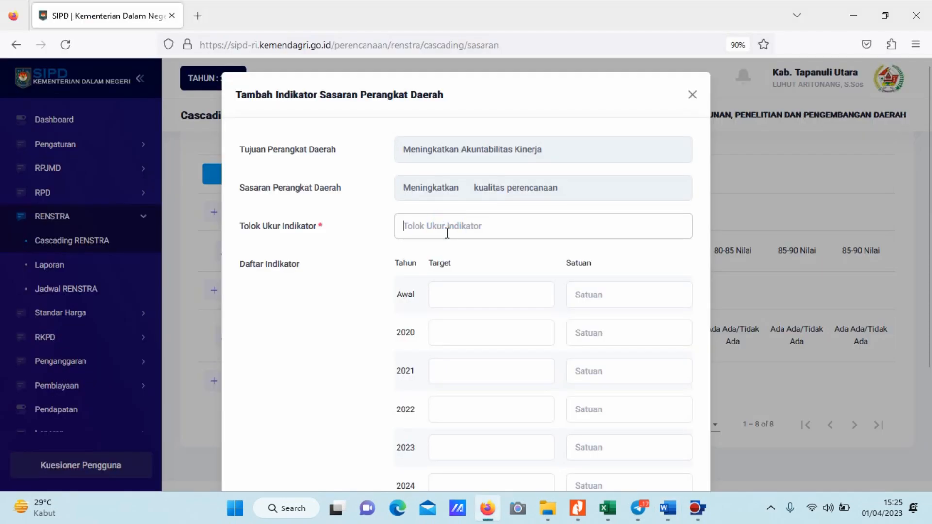
key("ctrl+v")
left_click(446, 243)
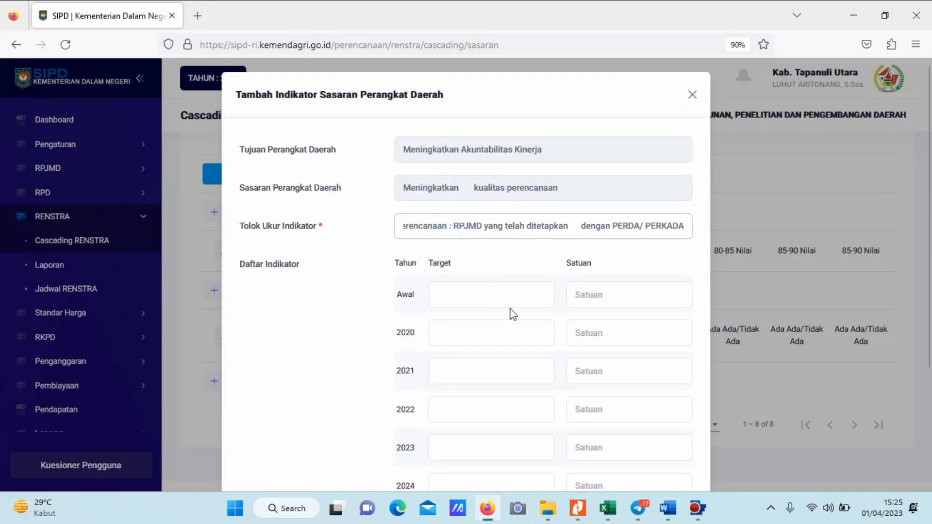
Copy the RPJMD indicator's unit, "Ada/Tidak Ada", from the Word table and paste it as the Satuan in Firefox.
key("alt+Tab")
key("alt+Tab")
key("alt+Tab")
left_click_drag(496, 194, 466, 188)
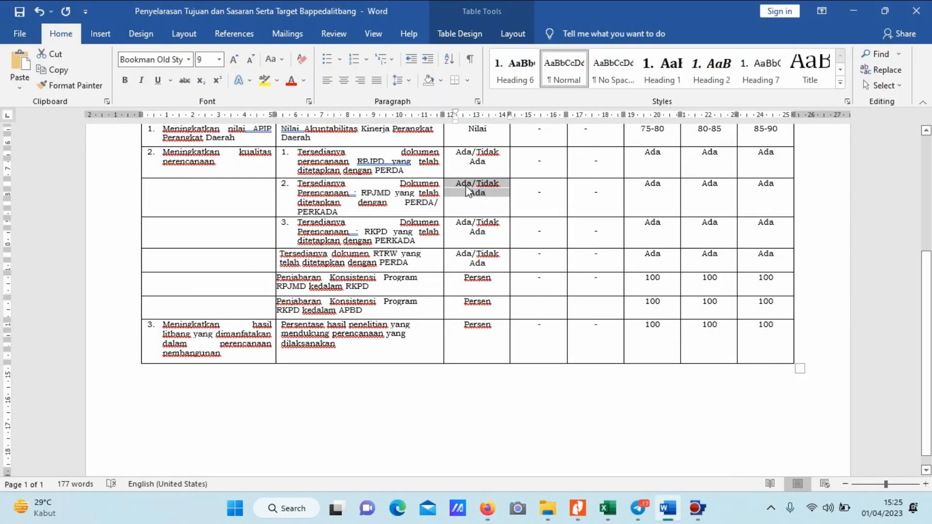
key("alt+Tab")
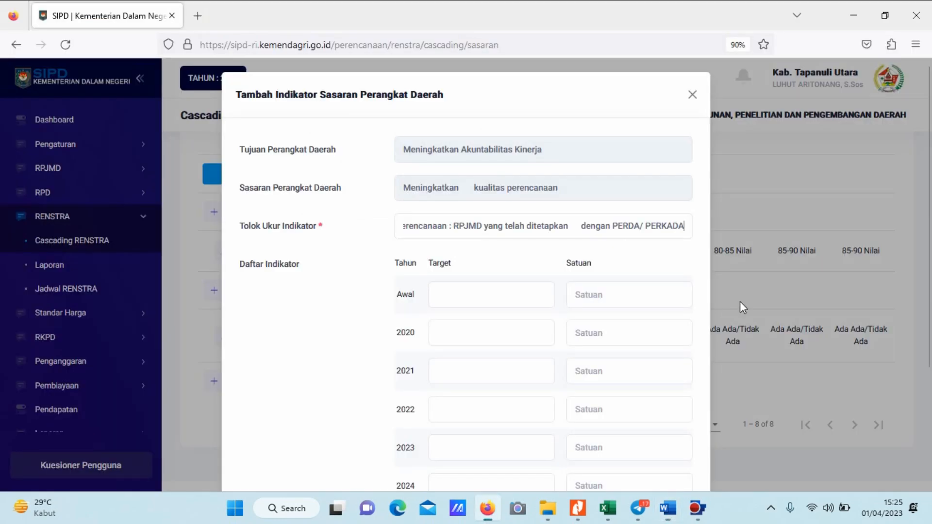
left_click(633, 303)
key("ctrl+v")
Enter "-" as the RPJMD indicator's Awal, 2020 and 2021 targets.
left_click(467, 295)
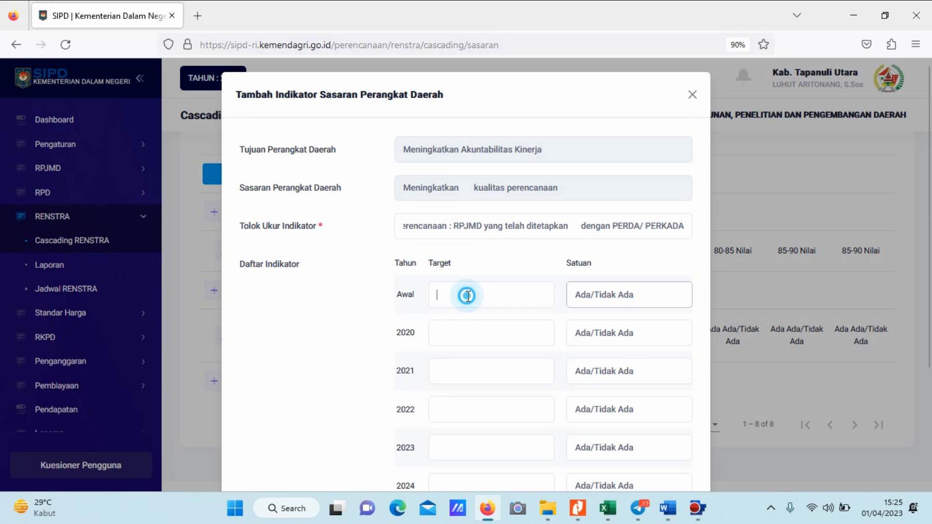
type("-")
left_click(469, 341)
type("-")
left_click(459, 370)
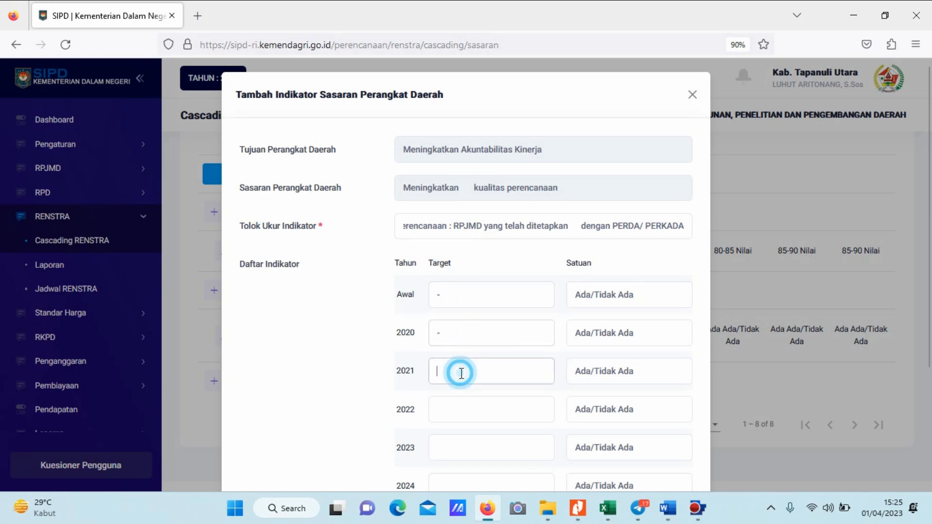
type("-")
Copy the RPJMD indicator's 2022 target, "Ada", from the Word table and paste it as the 2022 target in Firefox.
scroll(494, 359, "down", 3)
key("alt+Tab")
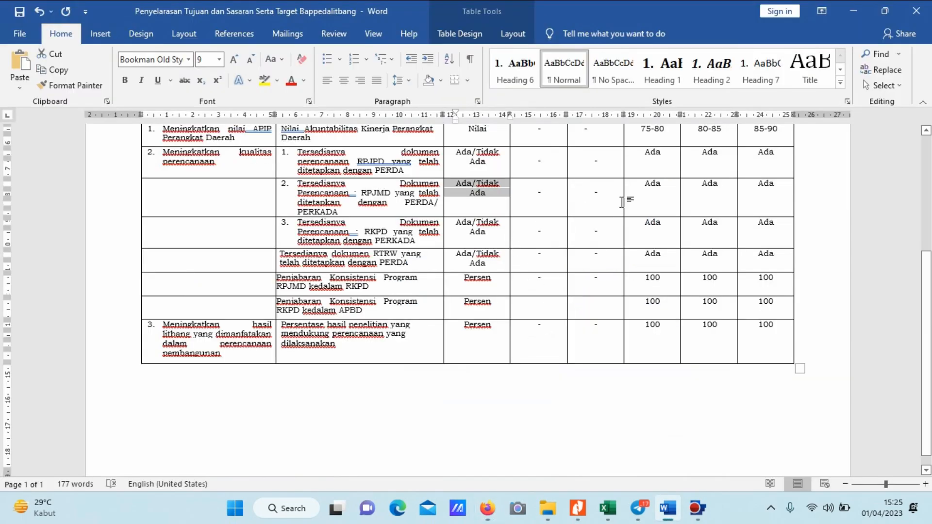
left_click_drag(629, 186, 662, 187)
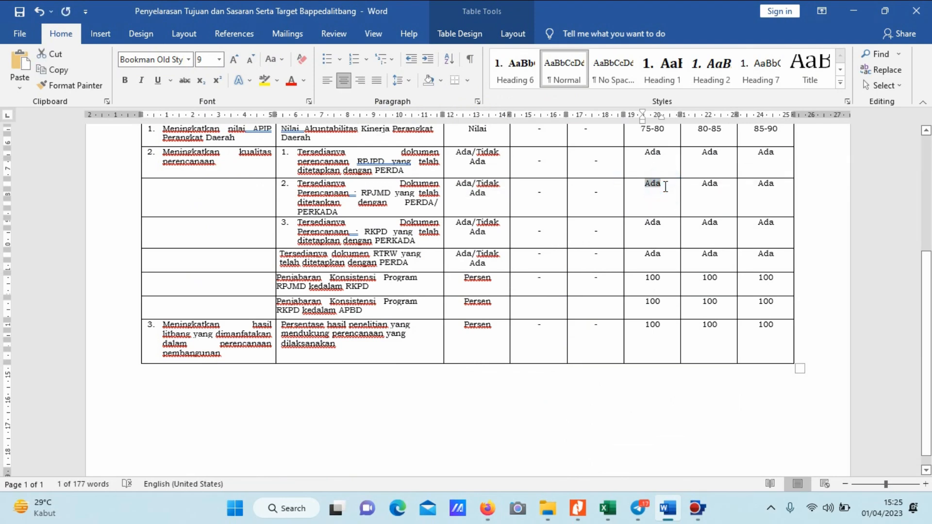
key("ctrl+c")
key("alt+Tab")
left_click(466, 350)
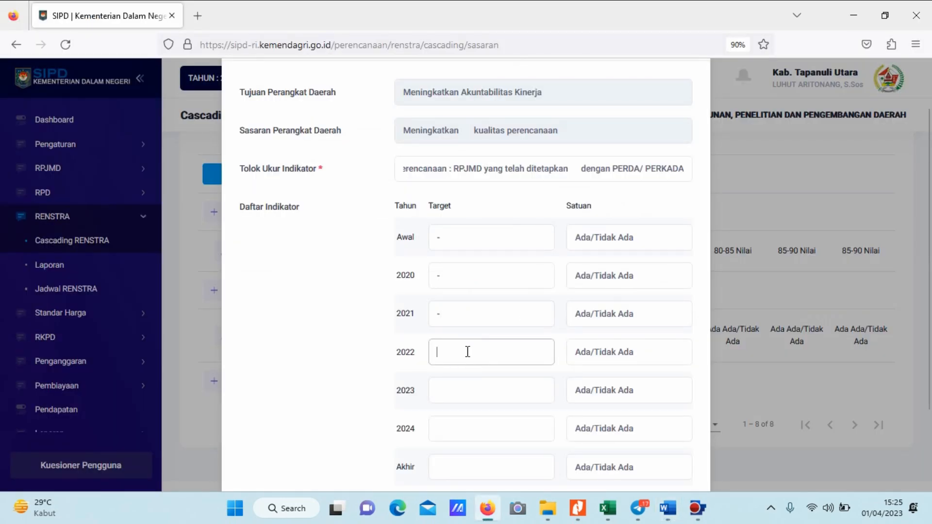
key("ctrl+v")
Paste "Ada" as the RPJMD indicator's 2023, 2024 and Akhir targets and save the indicator.
scroll(484, 307, "down", 1)
left_click(472, 335)
key("ctrl+v")
left_click(473, 376)
key("ctrl+v")
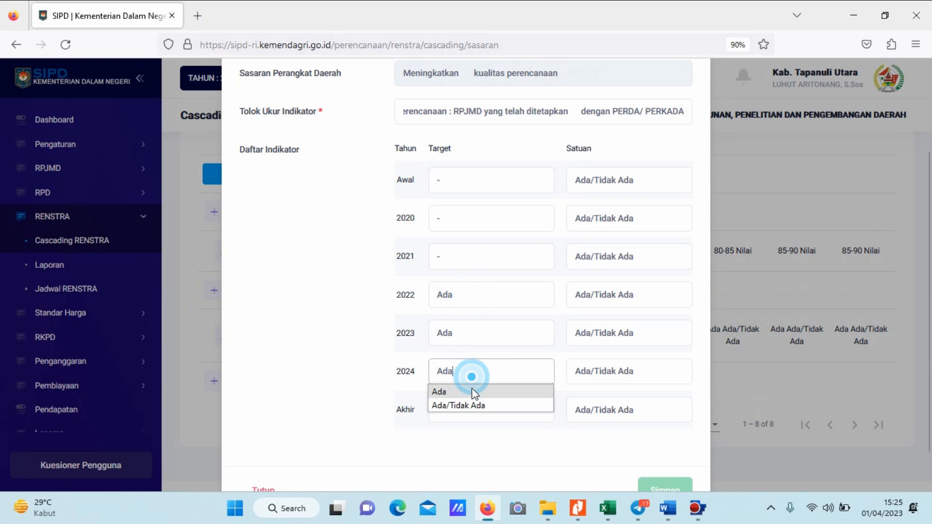
left_click(474, 419)
key("ctrl+v")
left_click(516, 354)
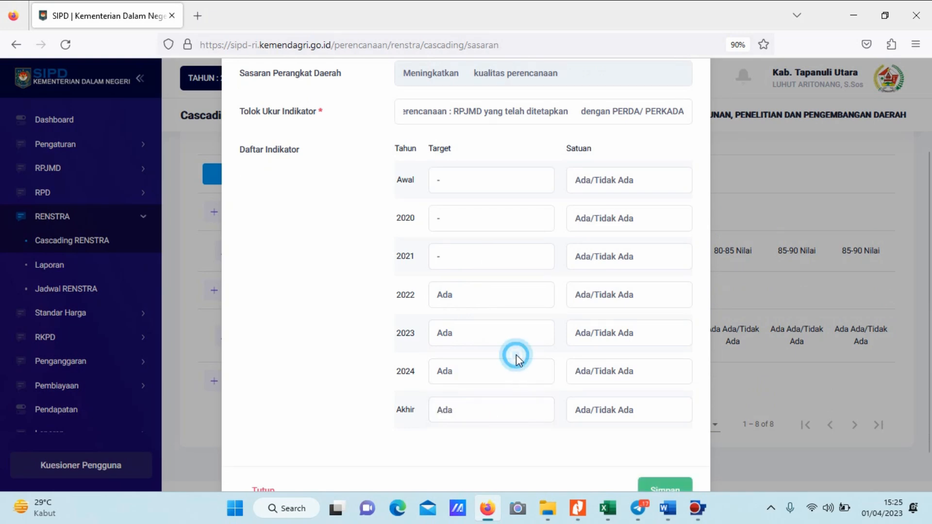
scroll(583, 384, "down", 1)
left_click(665, 447)
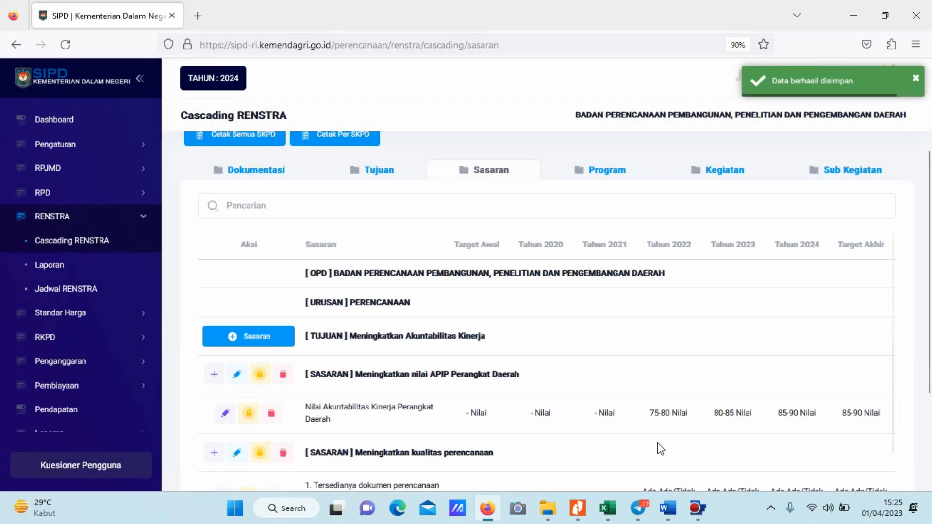
scroll(515, 325, "down", 2)
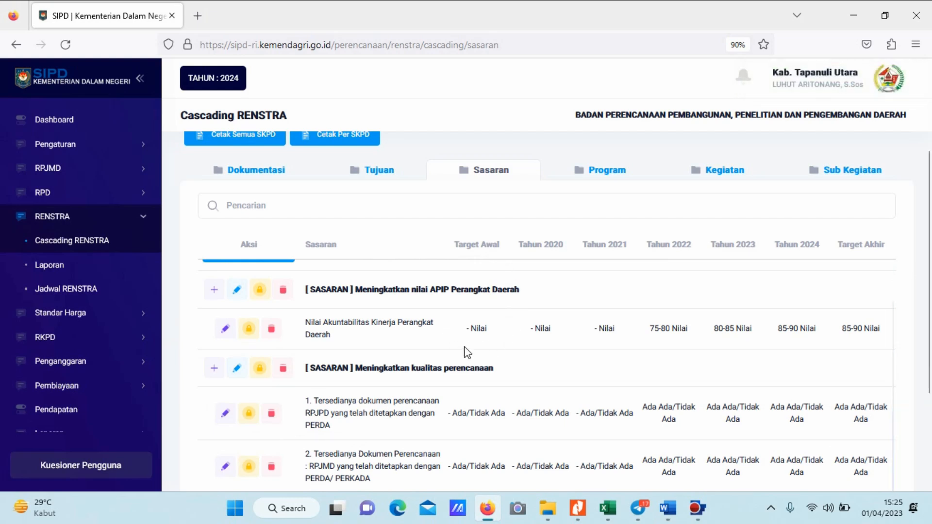
scroll(456, 342, "down", 2)
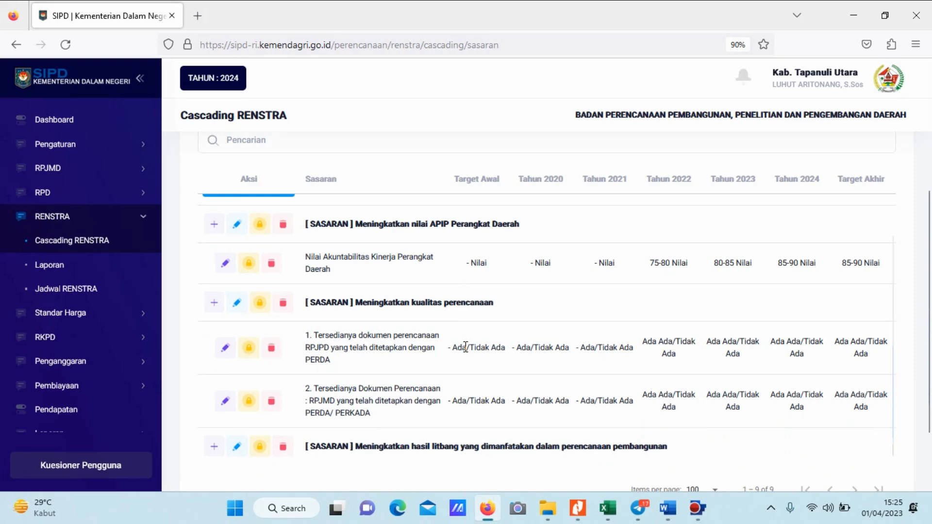
scroll(639, 349, "up", 3)
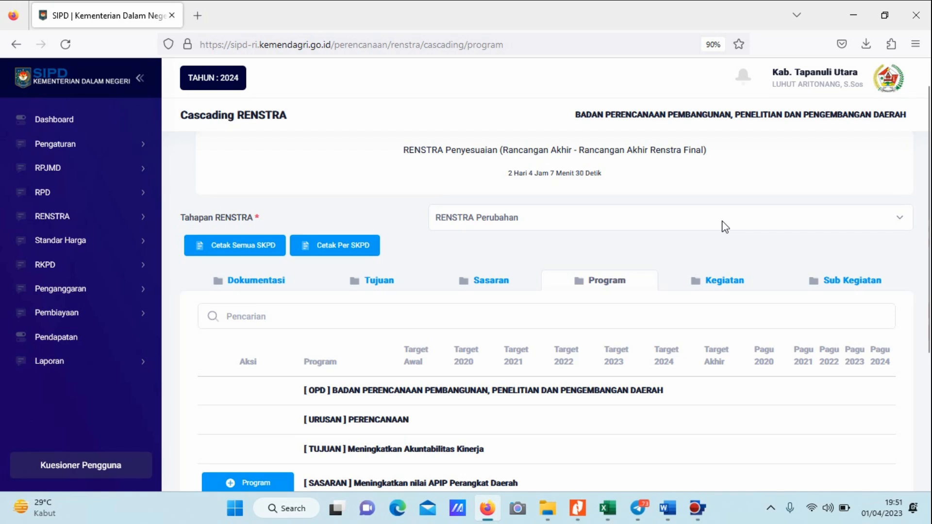
Switch to the Excel mapping workbook and examine the Program and Urusan assigned to each Sasaran, especially "Meningkatkan nilai APIP Perangkat Daerah".
scroll(699, 223, "down", 2)
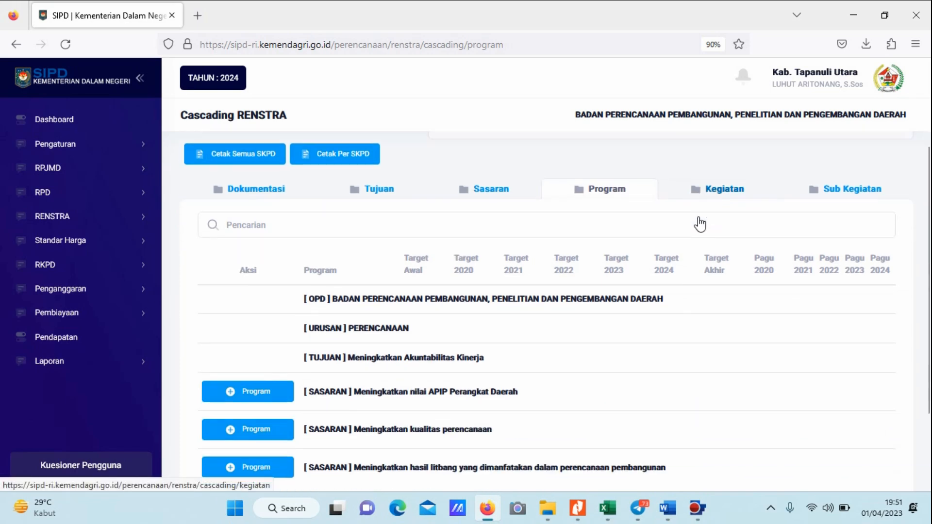
scroll(699, 224, "down", 1)
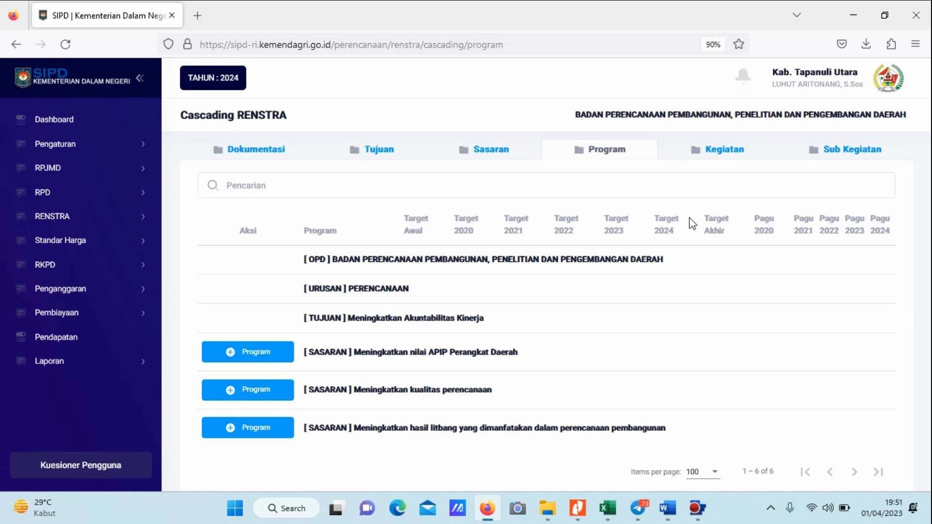
mouse_move(607, 508)
left_click(503, 458)
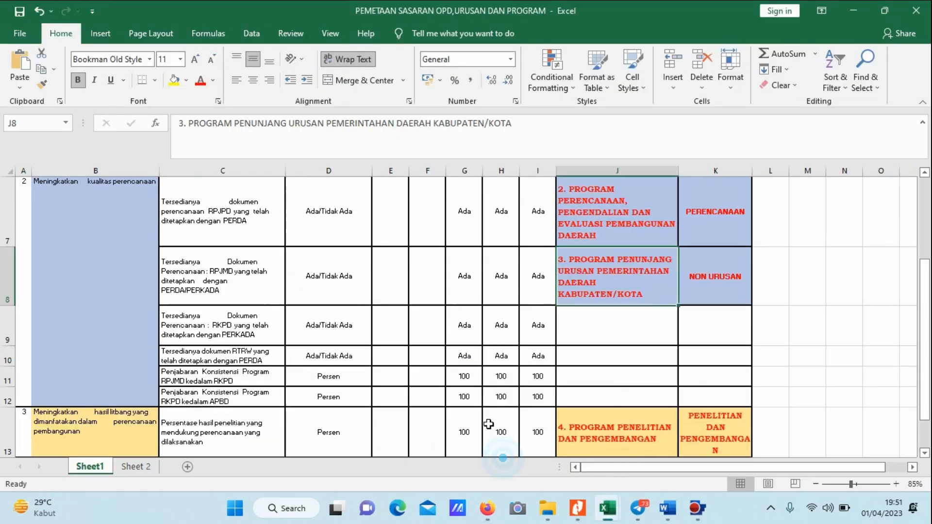
scroll(531, 344, "up", 2)
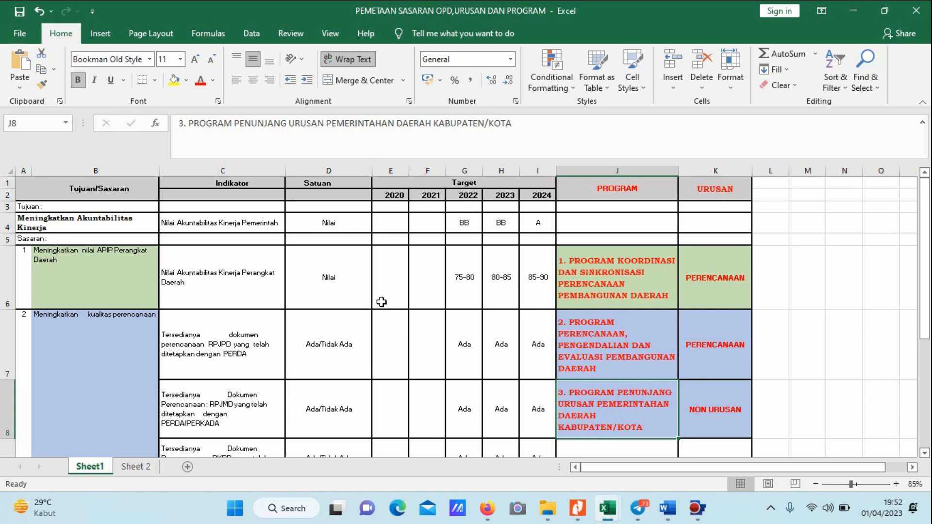
left_click(636, 184)
left_click(704, 189)
scroll(629, 211, "down", 1)
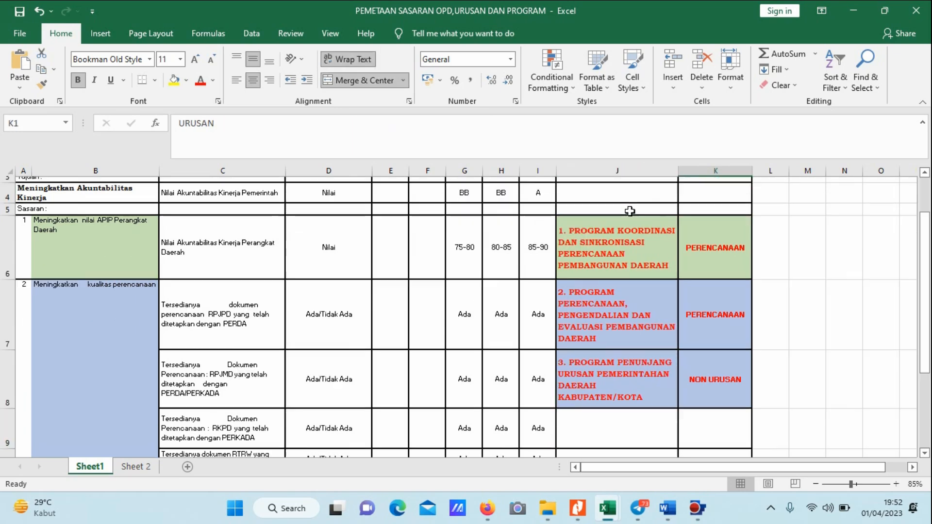
scroll(630, 211, "up", 1)
left_click(118, 273)
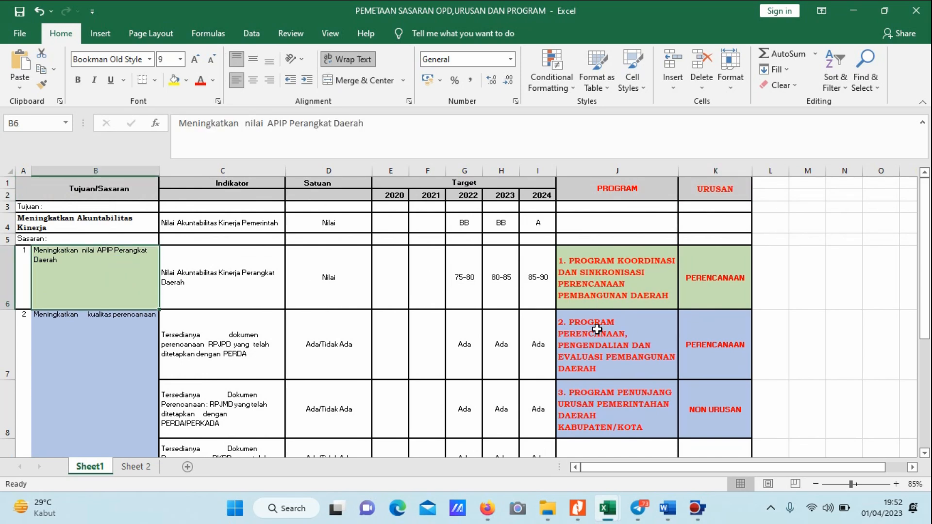
scroll(307, 283, "down", 1)
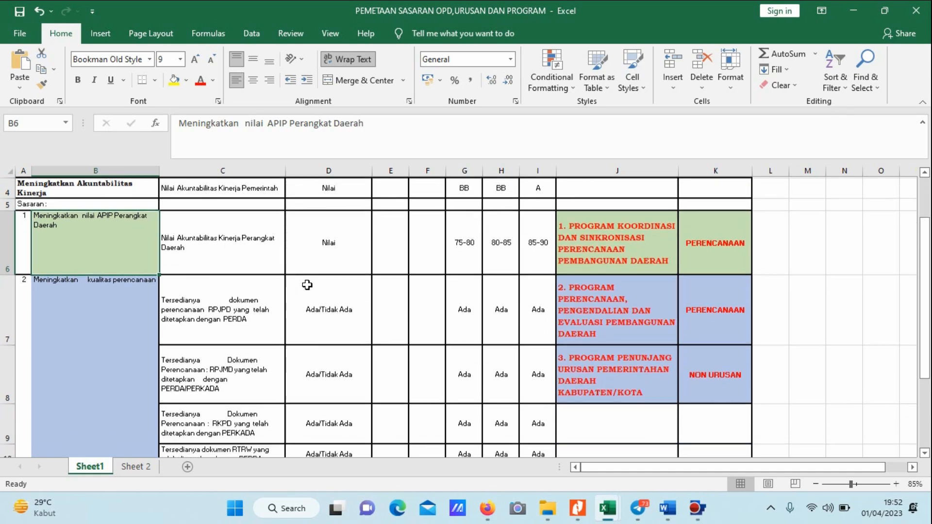
scroll(307, 281, "up", 1)
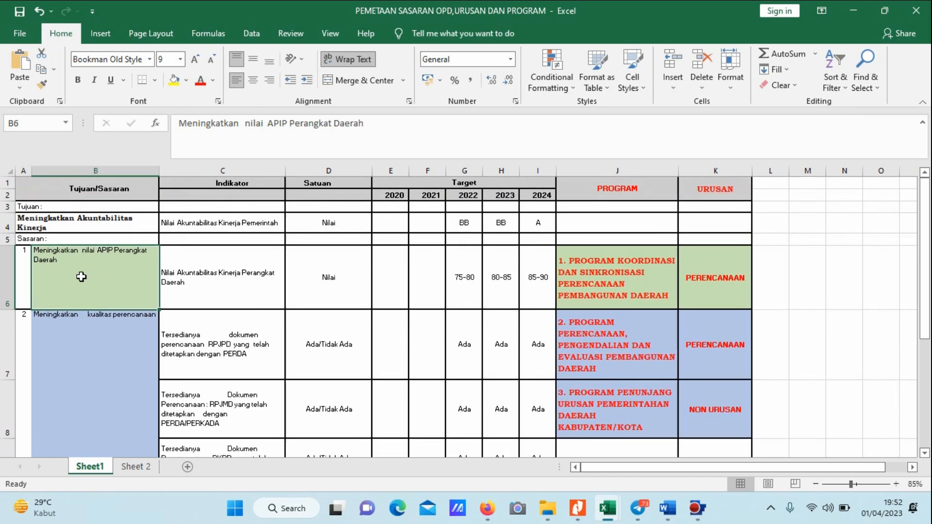
left_click(81, 276)
left_click(617, 264)
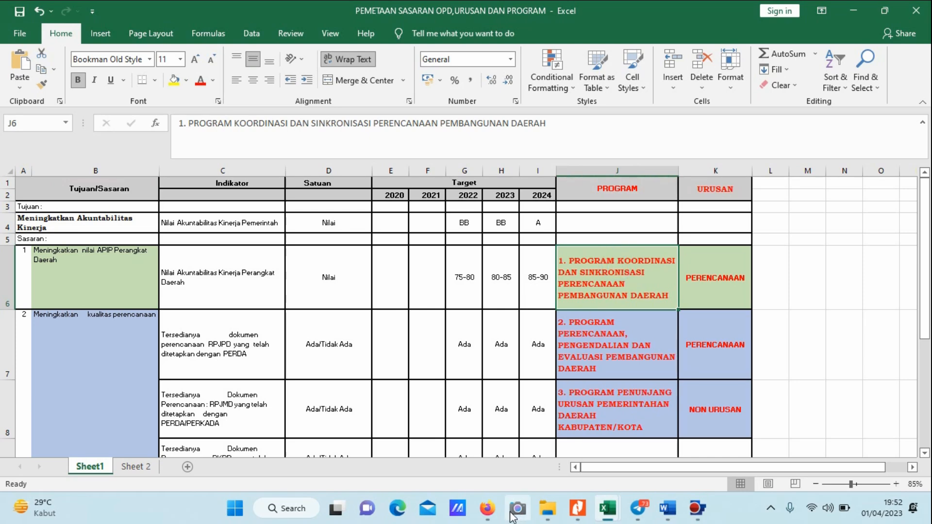
In Firefox, add "PROGRAM KOORDINASI DAN SINKRONISASI PERENCANAAN PEMBANGUNAN DAERAH" to the Sasaran "Meningkatkan nilai APIP Perangkat Daerah" and save it.
left_click(487, 508)
left_click(248, 360)
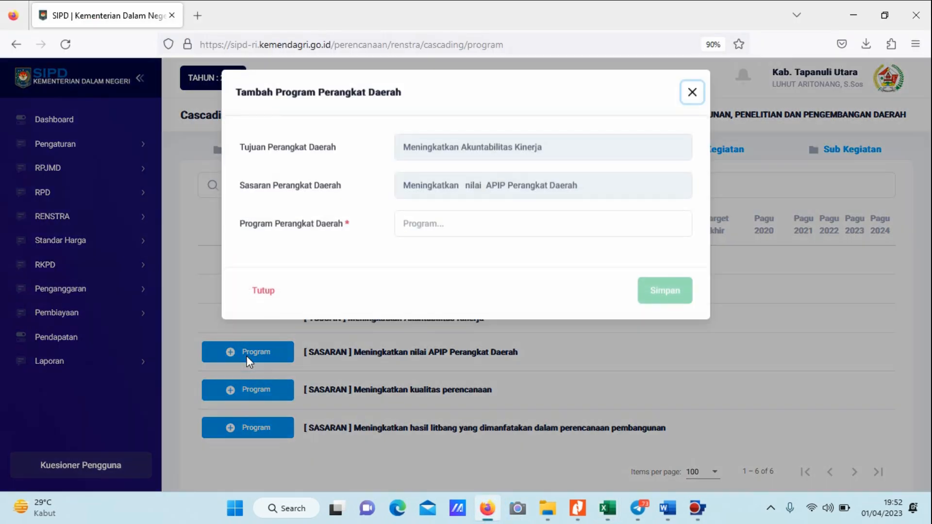
left_click(484, 216)
key("alt+Tab")
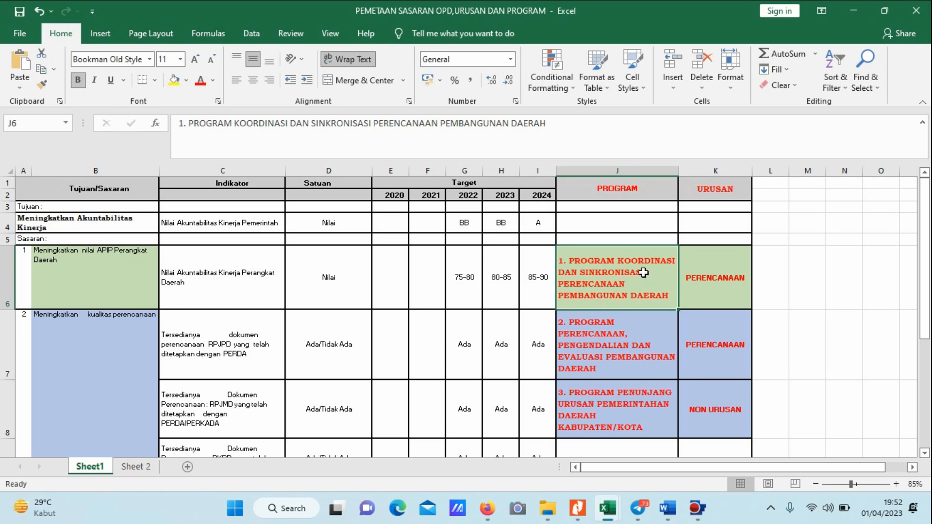
key("alt+Tab")
left_click(440, 258)
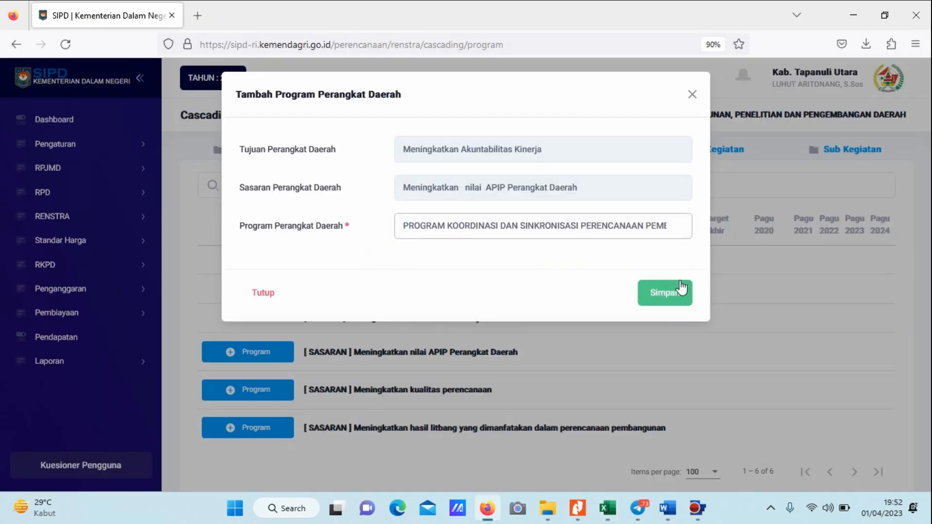
left_click(671, 292)
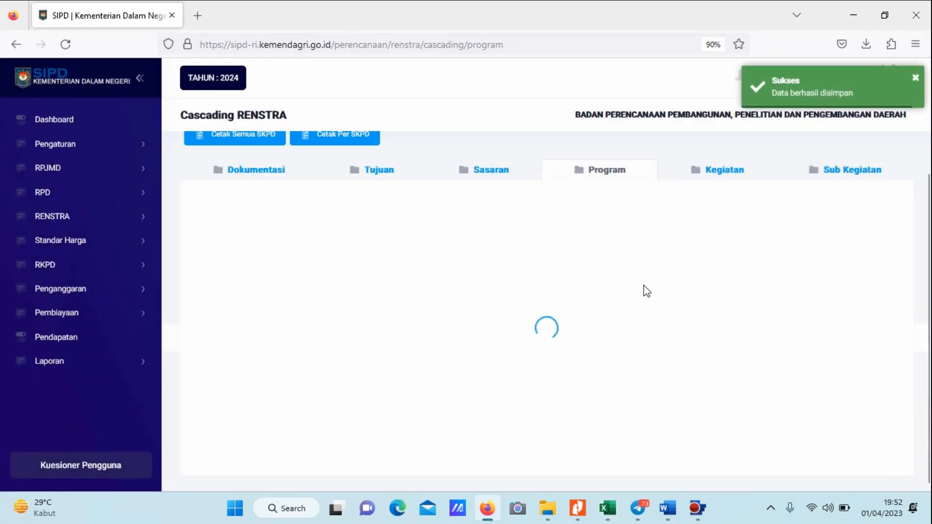
scroll(647, 291, "down", 2)
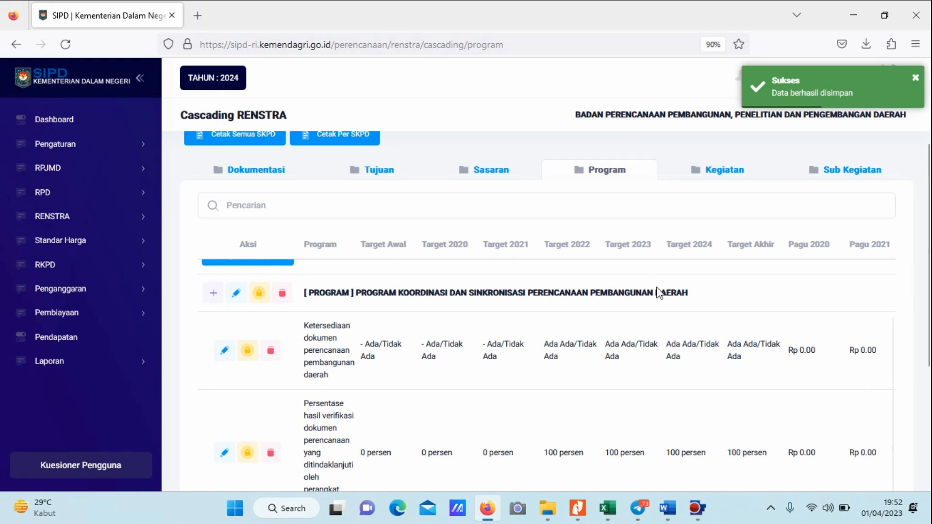
scroll(661, 293, "down", 2)
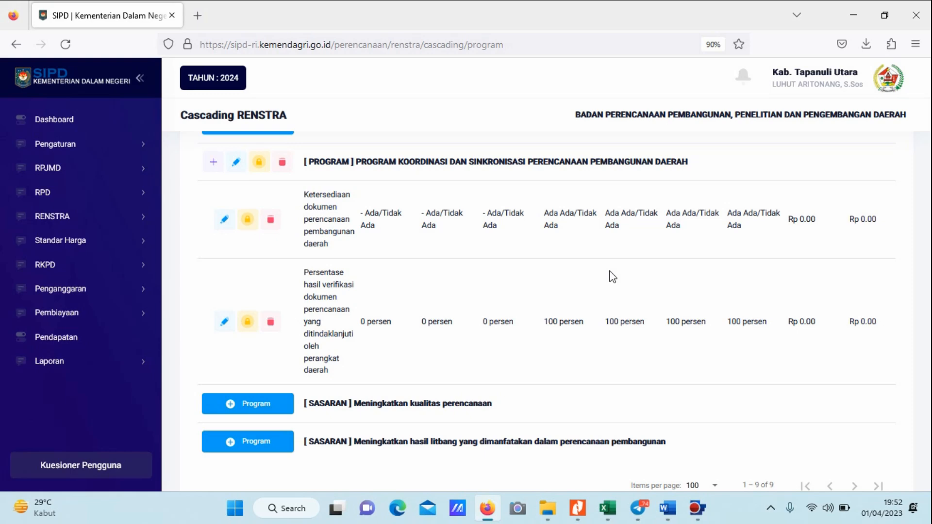
scroll(612, 276, "up", 1)
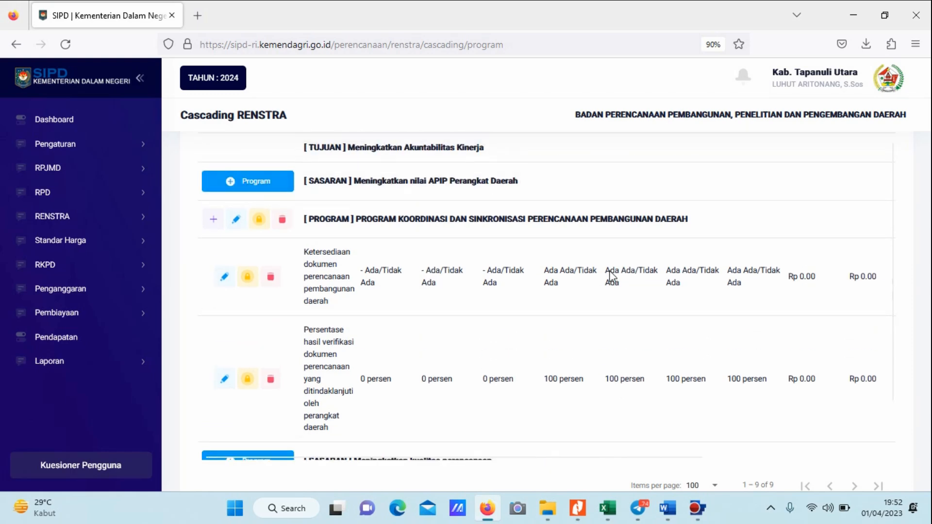
Check the second Sasaran's mapping in Excel, add "PROGRAM PERENCANAAN, PENGENDALIAN DAN EVALUASI PEMBANGUNAN DAERAH" to "Meningkatkan kualitas perencanaan" in Firefox and save it.
key("alt+Tab")
left_click(71, 338)
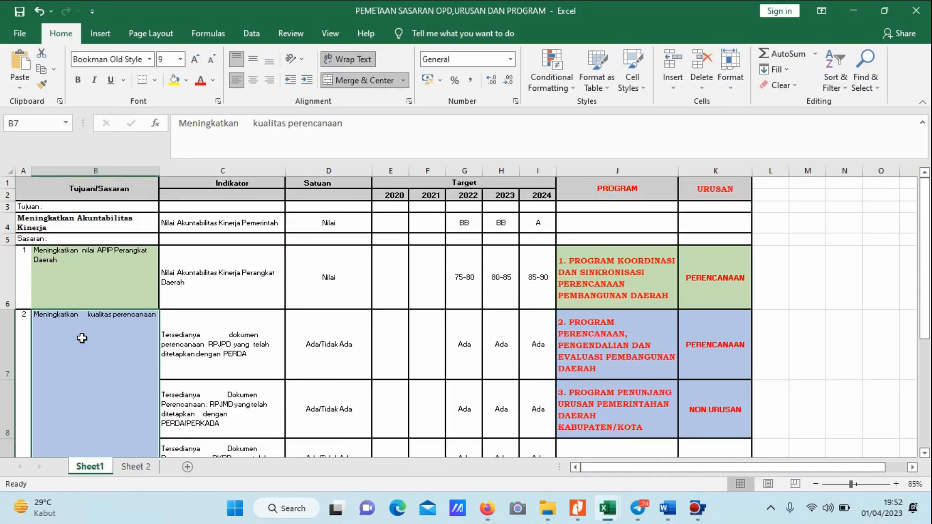
scroll(563, 298, "down", 1)
key("alt+Tab")
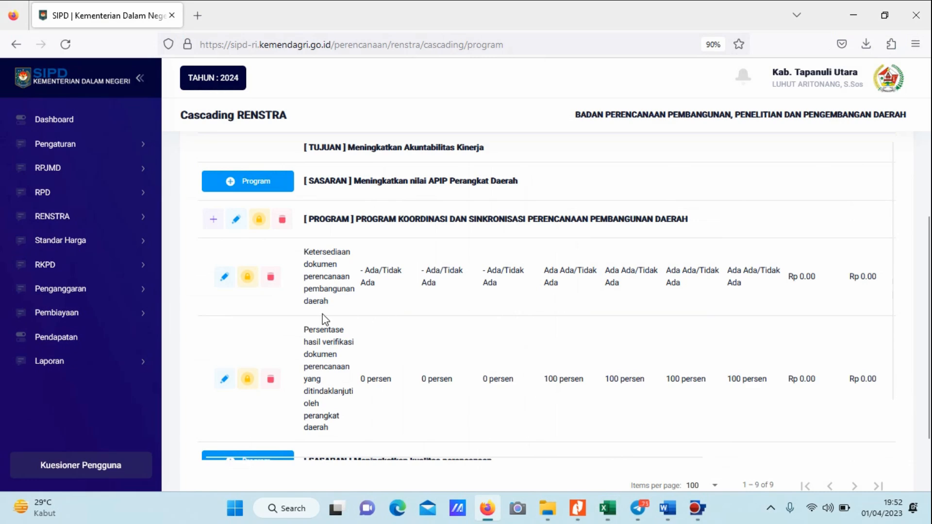
scroll(324, 320, "down", 3)
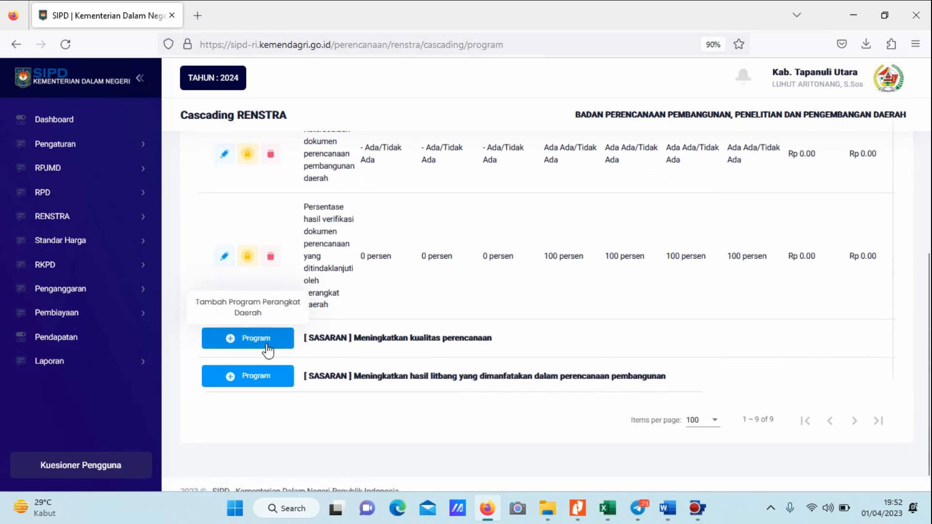
left_click(267, 345)
left_click(448, 226)
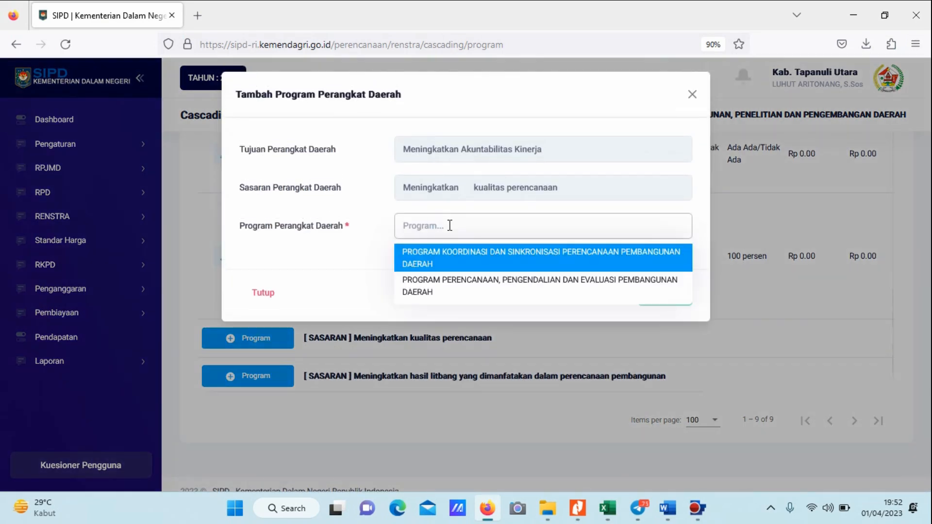
left_click(439, 286)
left_click(640, 293)
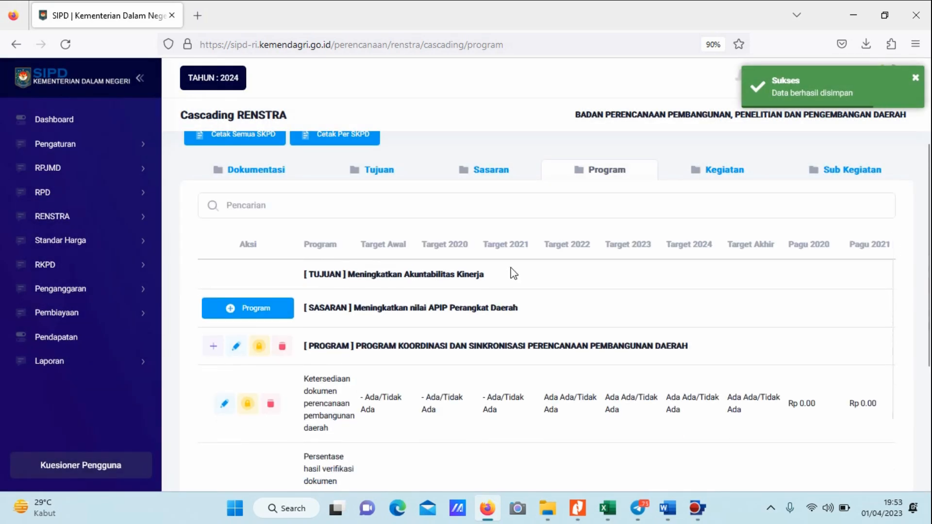
Check the second Sasaran's third program in Excel, and examine the programs SIPD offers for the Sasaran "Meningkatkan kualitas perencanaan" in Firefox.
key("alt+Tab")
scroll(364, 261, "down", 1)
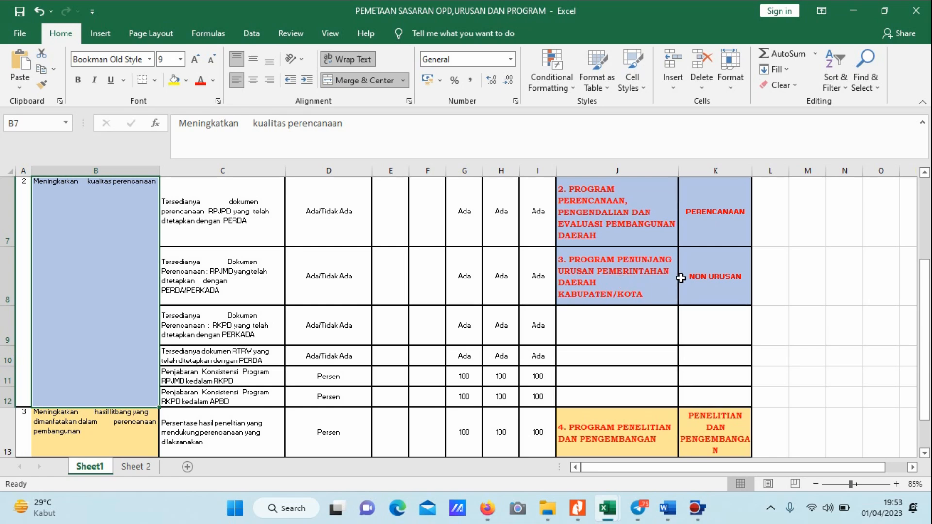
key("alt+Tab")
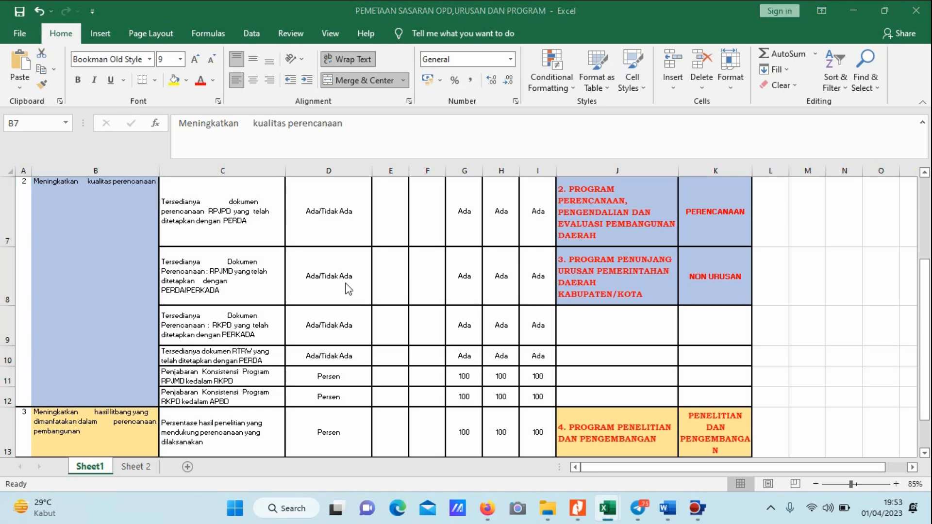
scroll(357, 289, "down", 5)
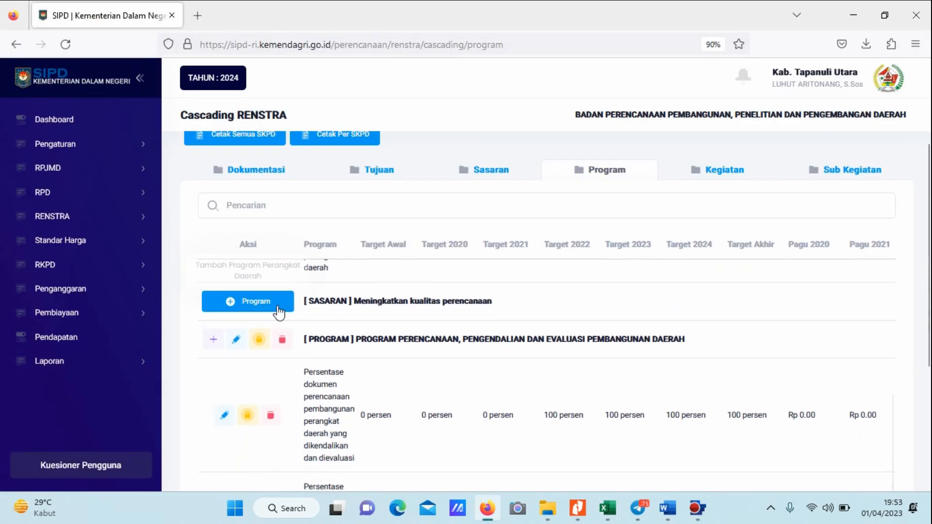
left_click(276, 306)
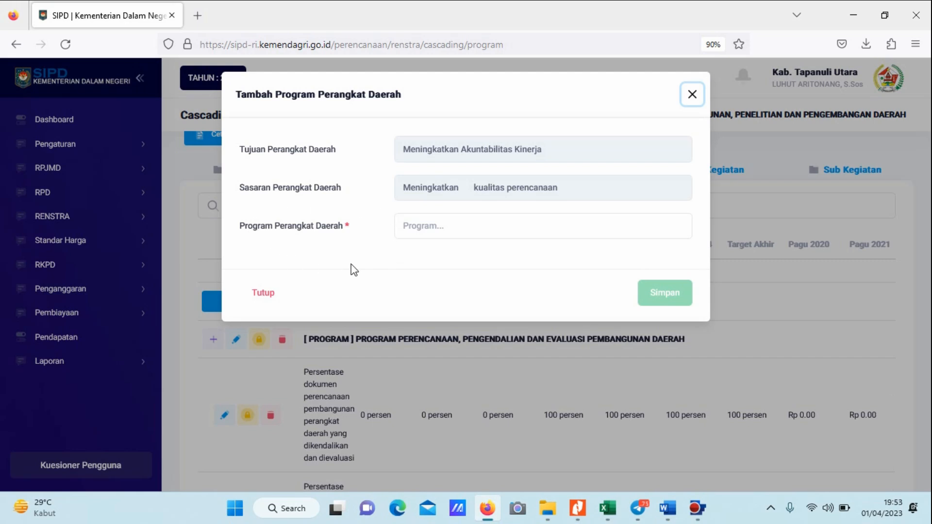
left_click(449, 225)
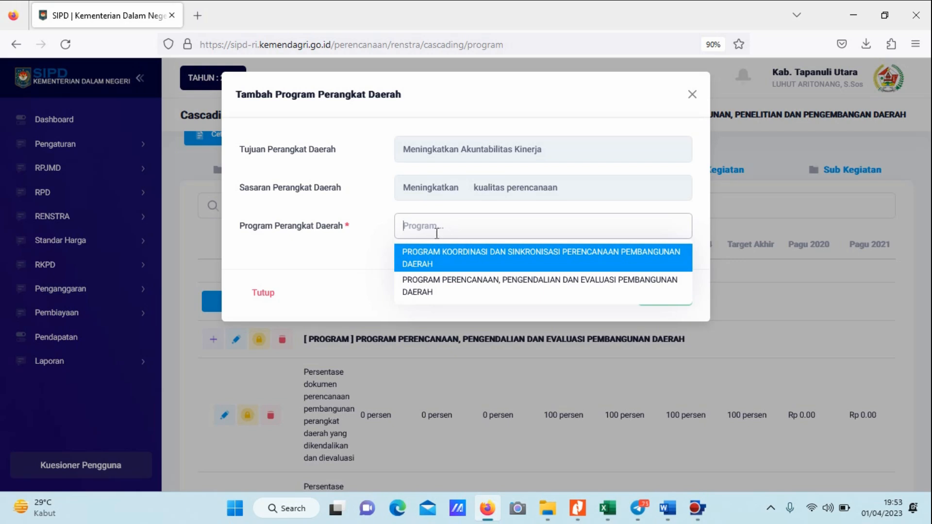
left_click(375, 237)
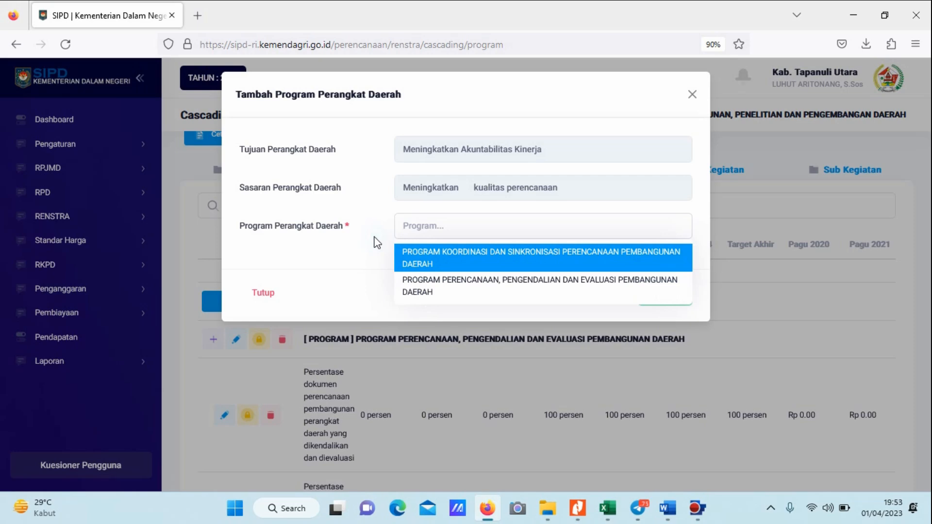
left_click(692, 95)
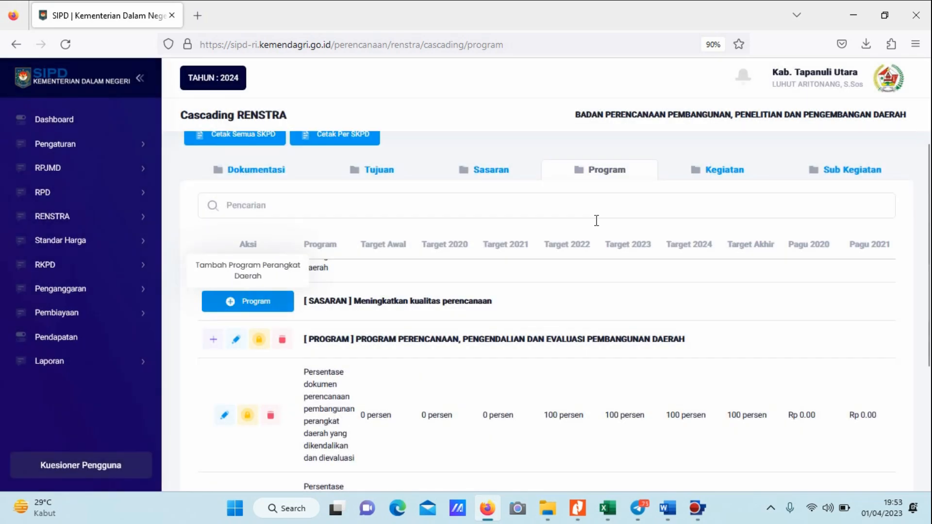
Examine the Bidang Urusan choices available when adding a Tujuan for BADAN PERENCANAAN PEMBANGUNAN, PENELITIAN DAN PENGEMBANGAN DAERAH, leaving the form unsaved.
left_click(388, 170)
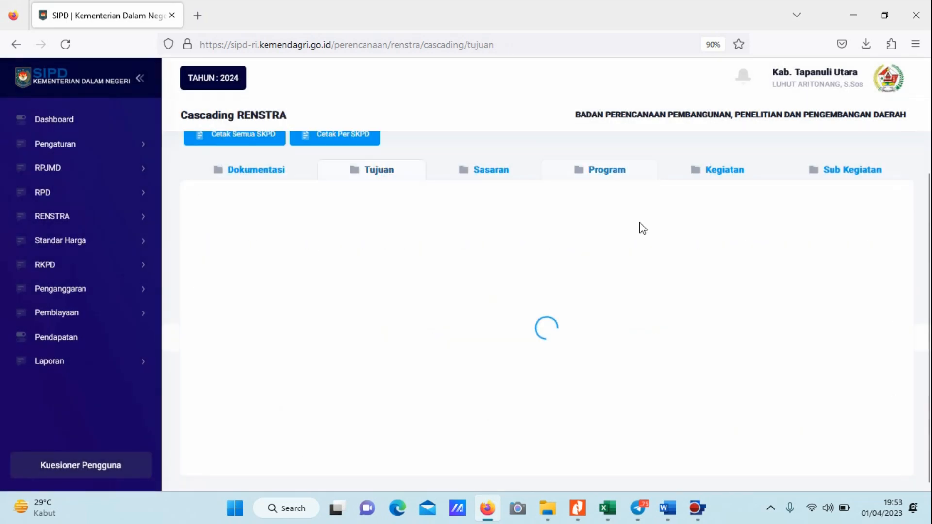
scroll(829, 286, "down", 2)
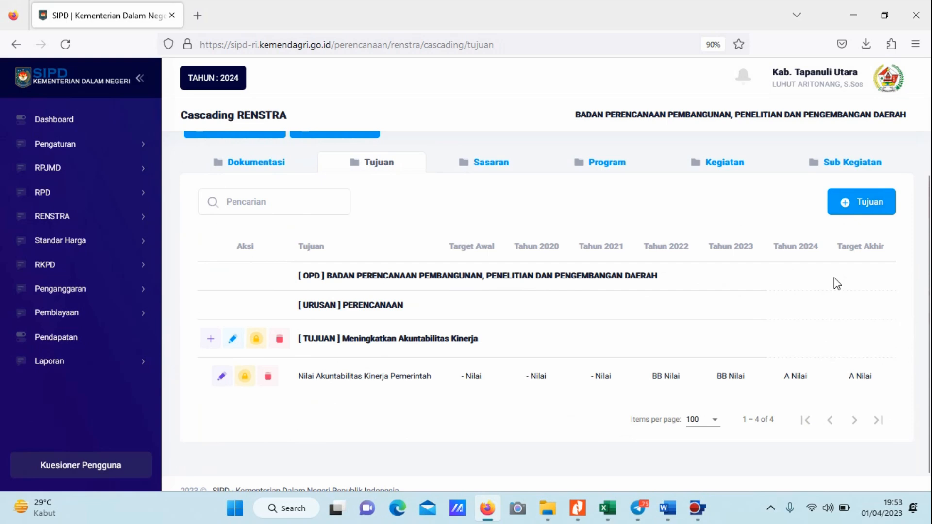
left_click(856, 201)
left_click(526, 151)
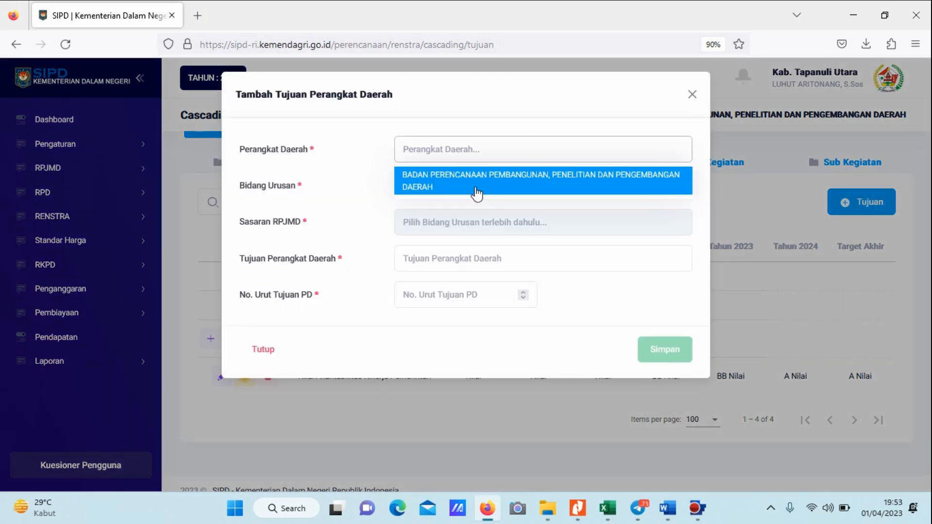
left_click(475, 190)
left_click(478, 197)
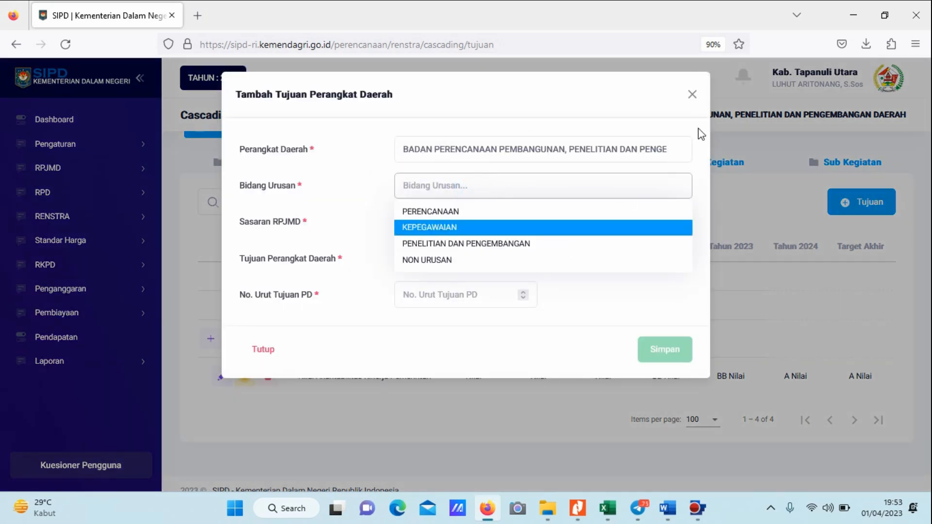
left_click(692, 94)
scroll(723, 234, "down", 1)
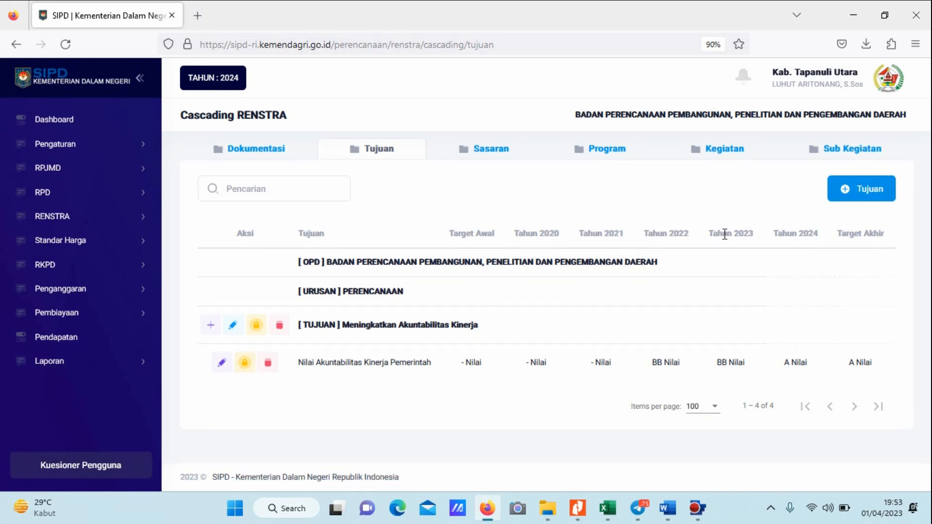
Switch to the Excel mapping workbook and examine on Sheet 2 which Urusan each Sasaran and its repeated Tujuan belong to.
mouse_move(610, 509)
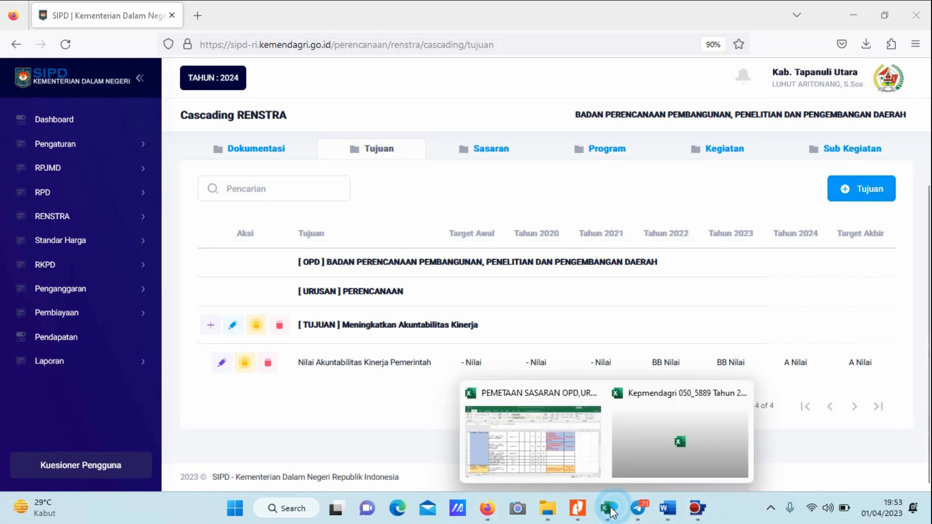
left_click(539, 439)
scroll(653, 330, "up", 5)
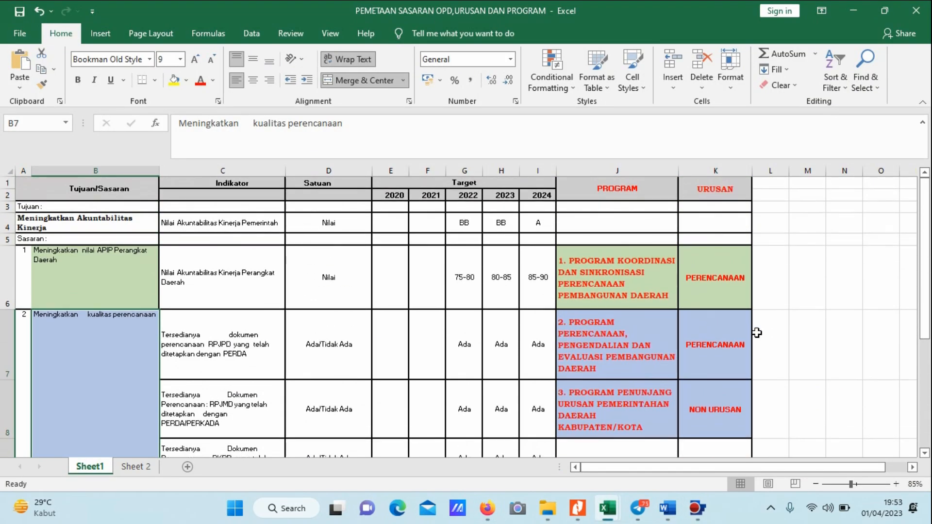
left_click(135, 467)
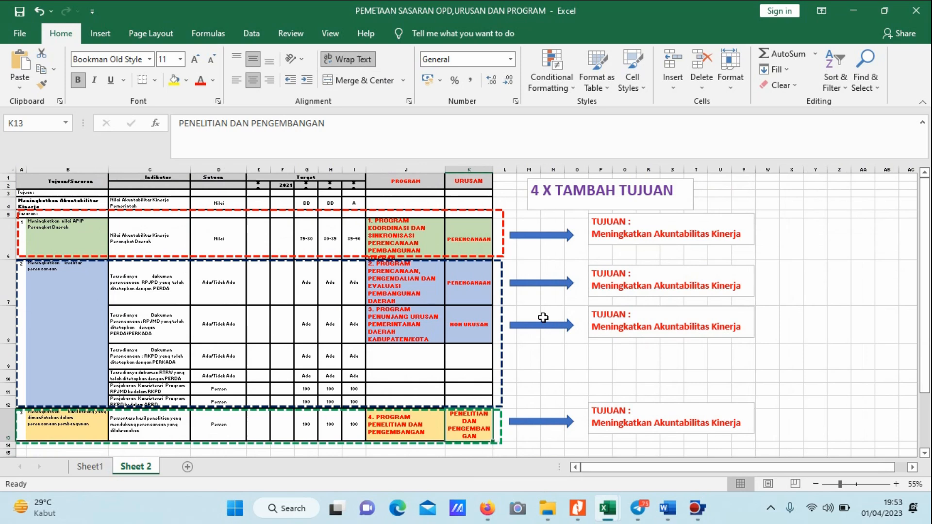
scroll(542, 317, "down", 1)
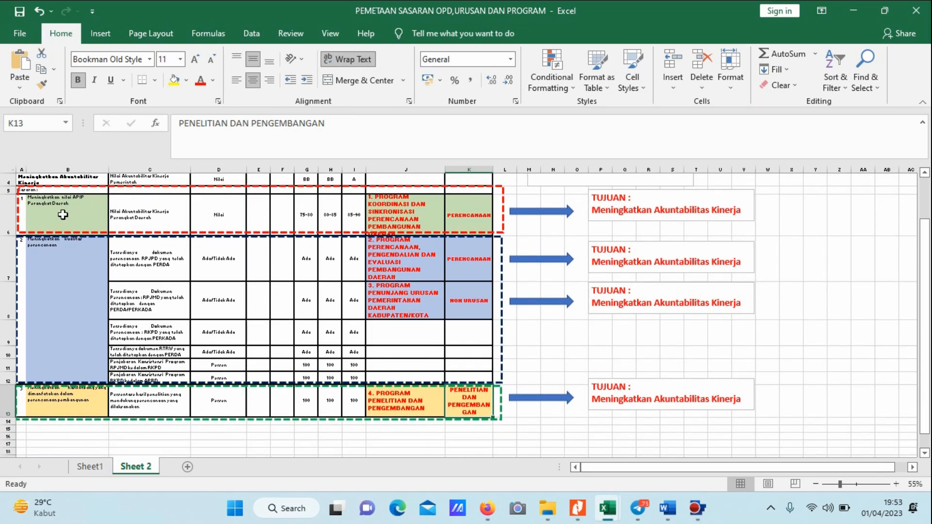
left_click(63, 214)
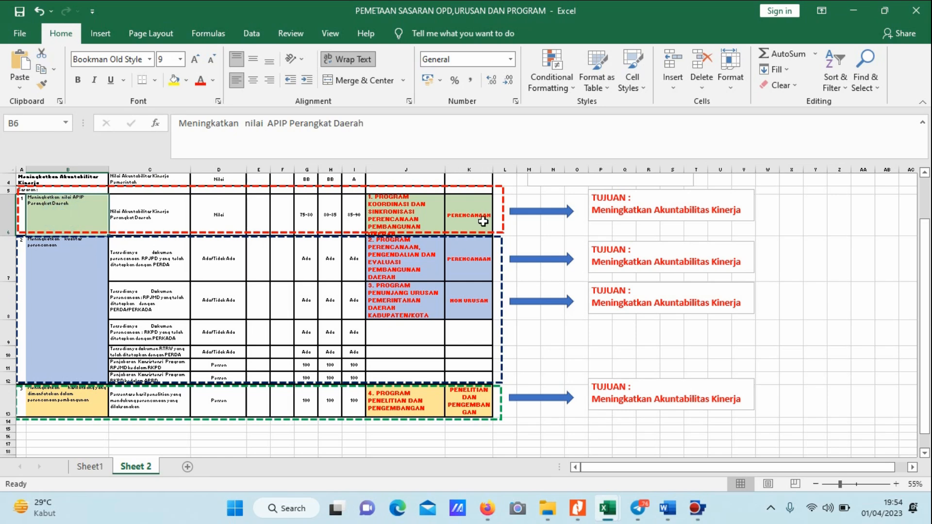
left_click(470, 220)
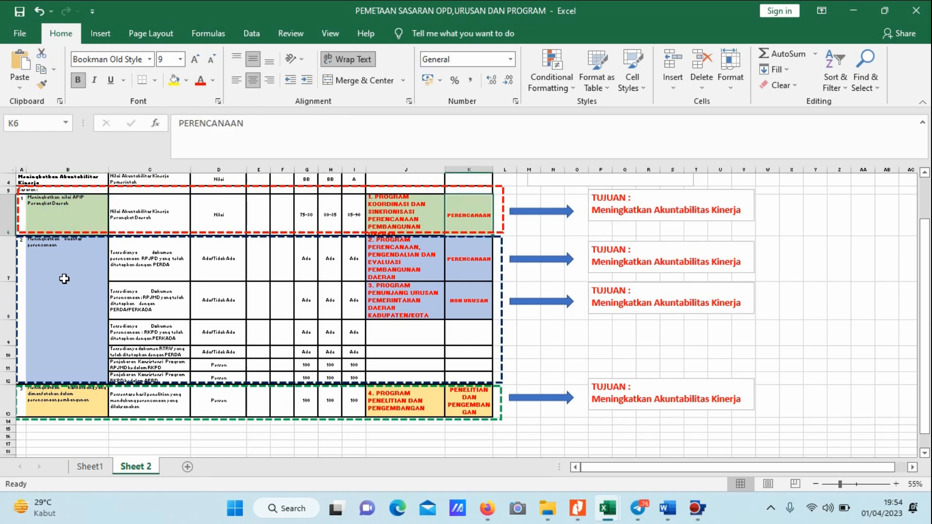
left_click(65, 278)
left_click(475, 270)
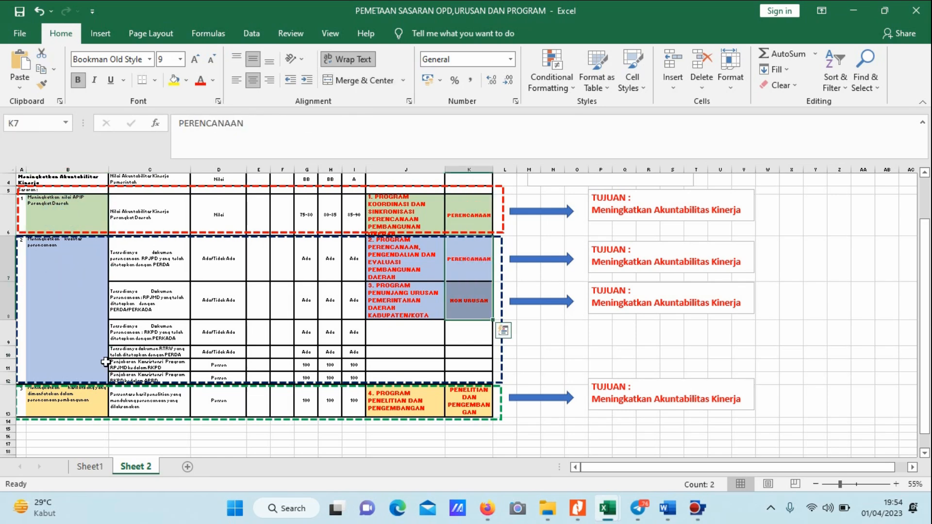
left_click(60, 397)
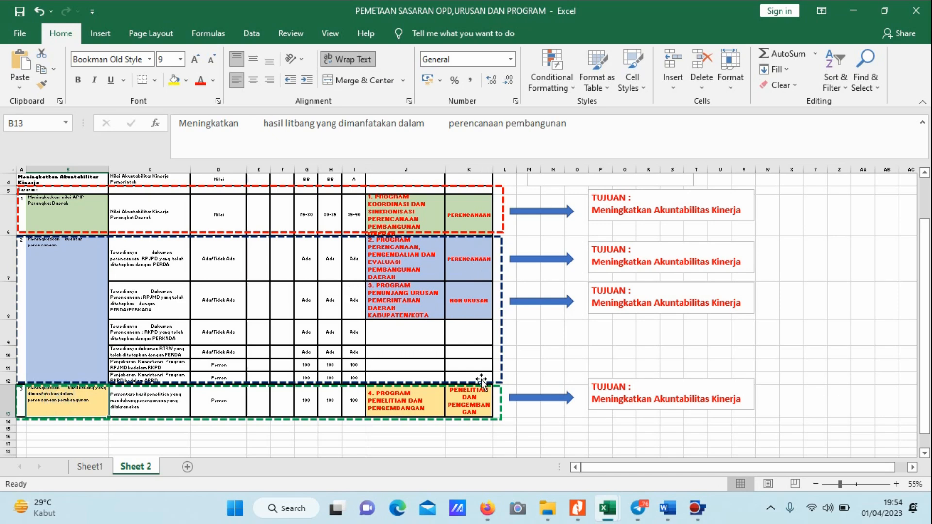
scroll(481, 381, "up", 3)
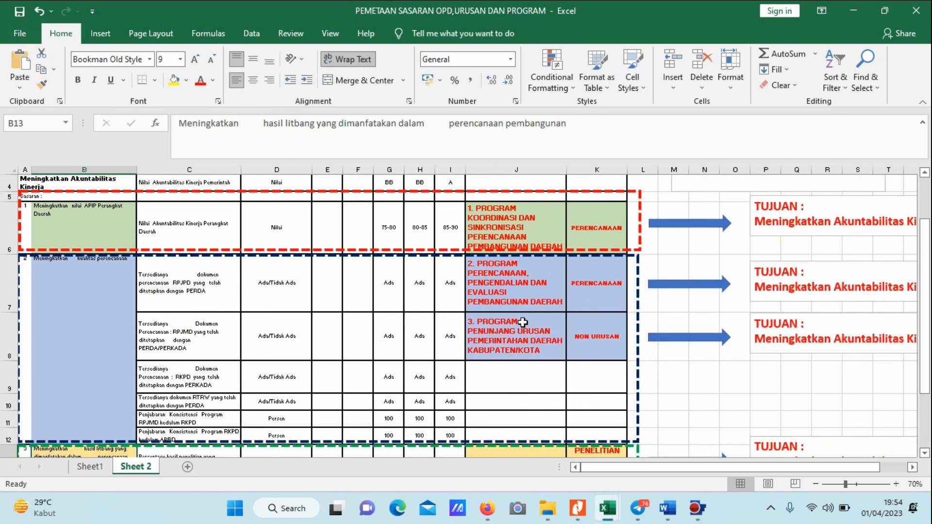
scroll(522, 323, "down", 1)
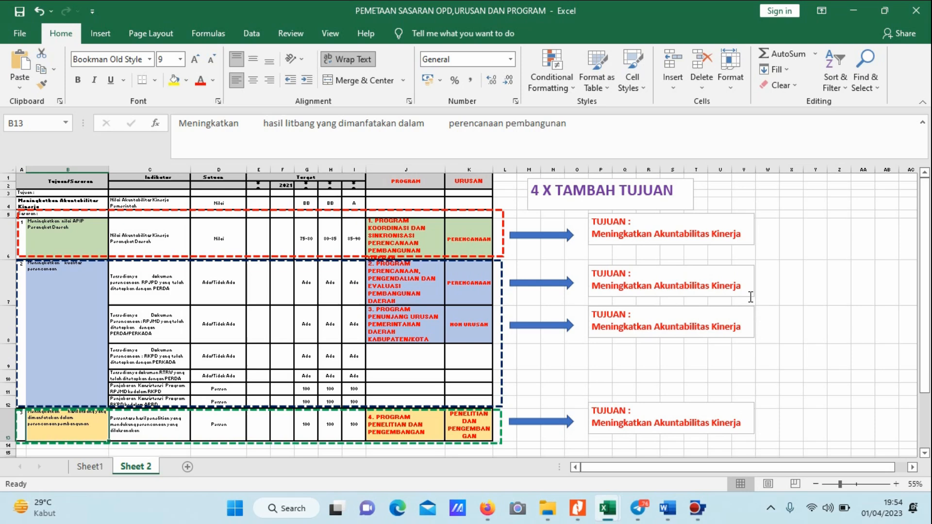
In Firefox, start a new Tujuan for the agency with Bidang Urusan "PENELITIAN DAN PENGEMBANGAN" and Sasaran RPJMD "Meningkatkan Kualitas Perencanaan Pembangunan".
mouse_move(544, 507)
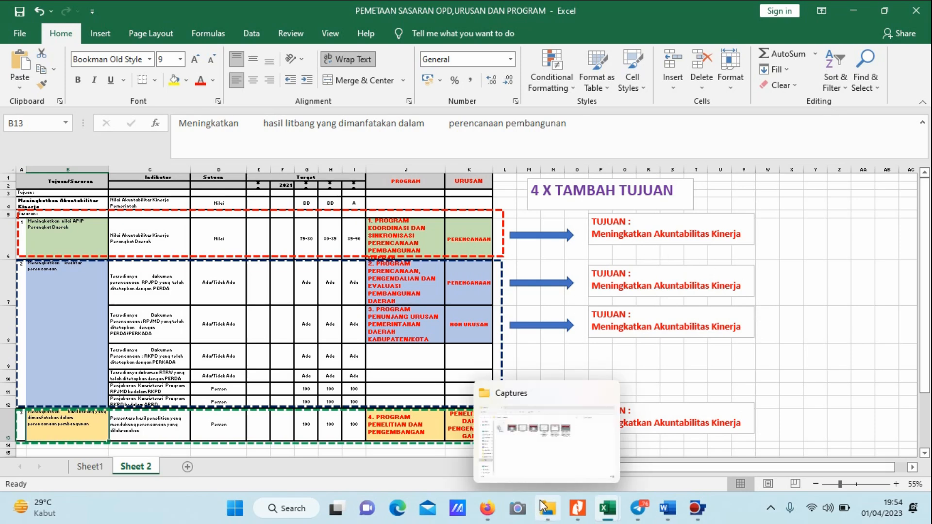
left_click(487, 508)
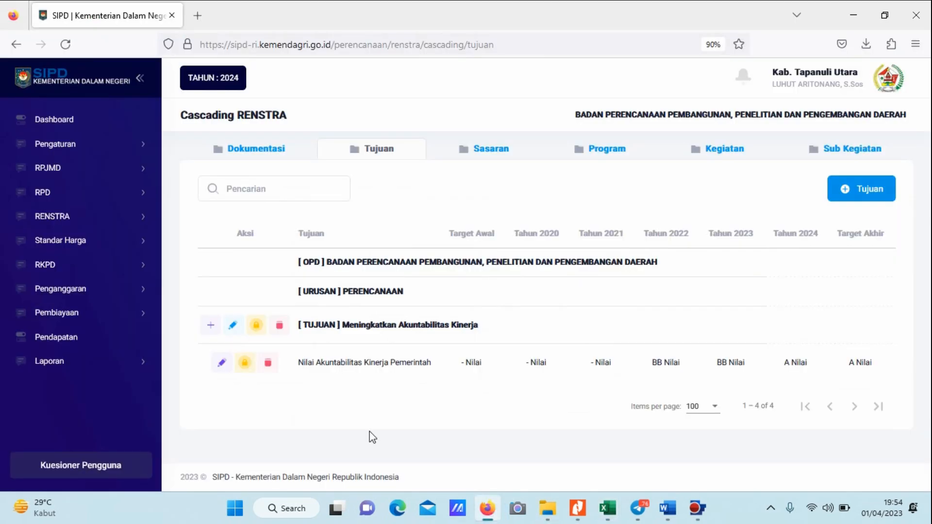
left_click(844, 196)
left_click(518, 146)
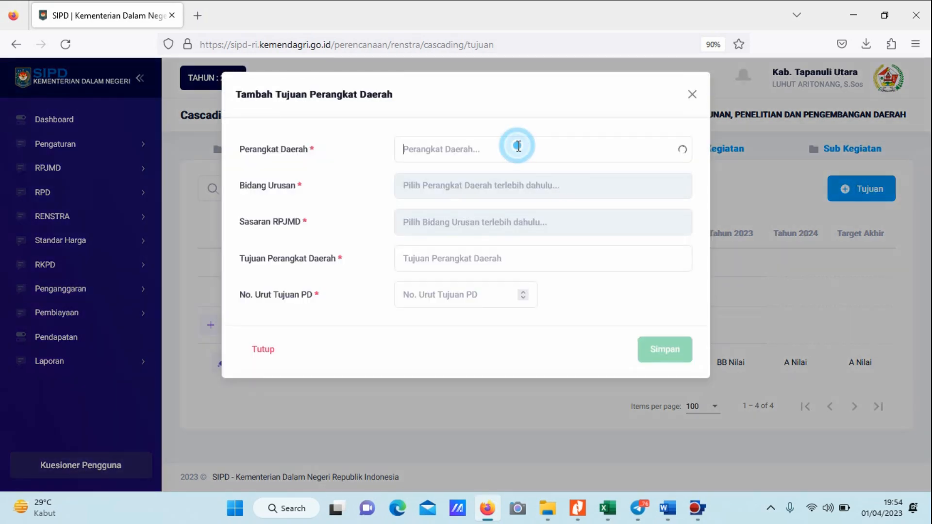
left_click(487, 189)
left_click(488, 188)
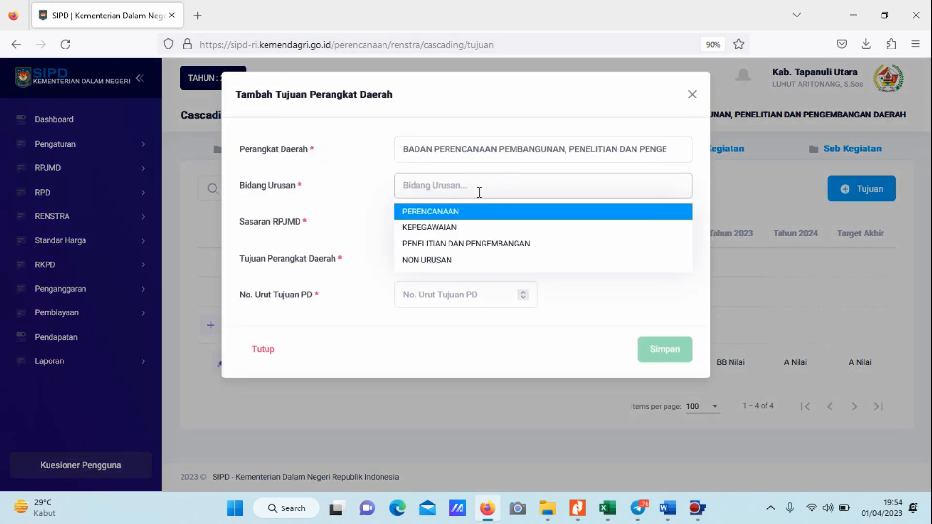
left_click(422, 243)
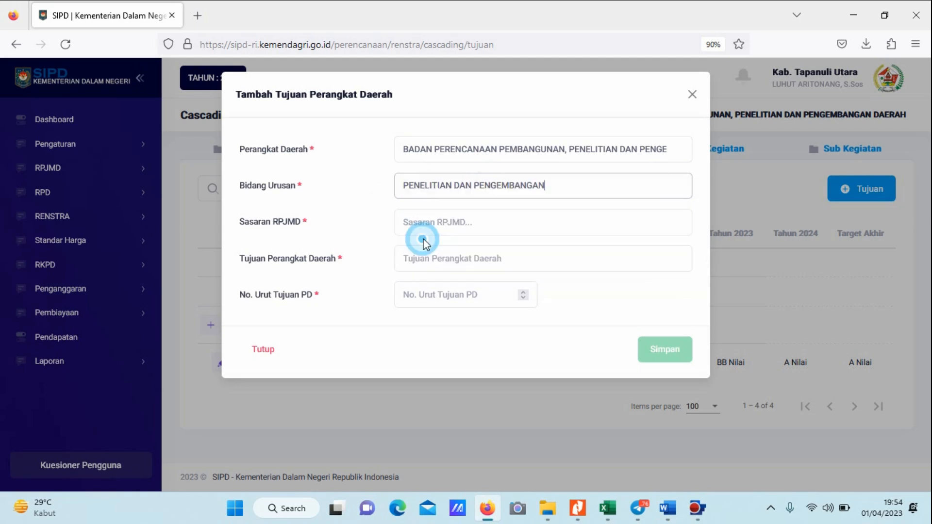
left_click(464, 223)
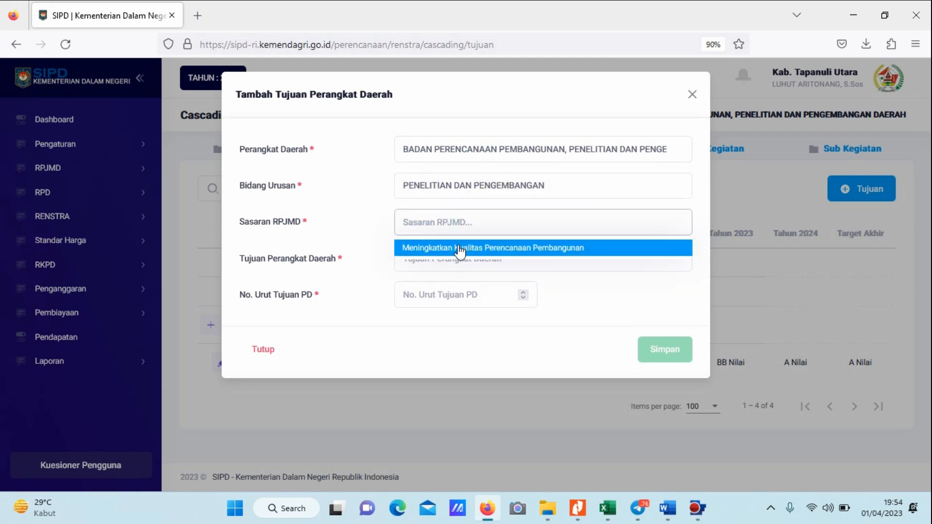
left_click(459, 248)
Copy "Meningkatkan Akuntabilitas Kinerja" from the Excel mapping into the new Tujuan Perangkat Daerah, set No. Urut Tujuan PD to 1 and save it.
left_click(462, 257)
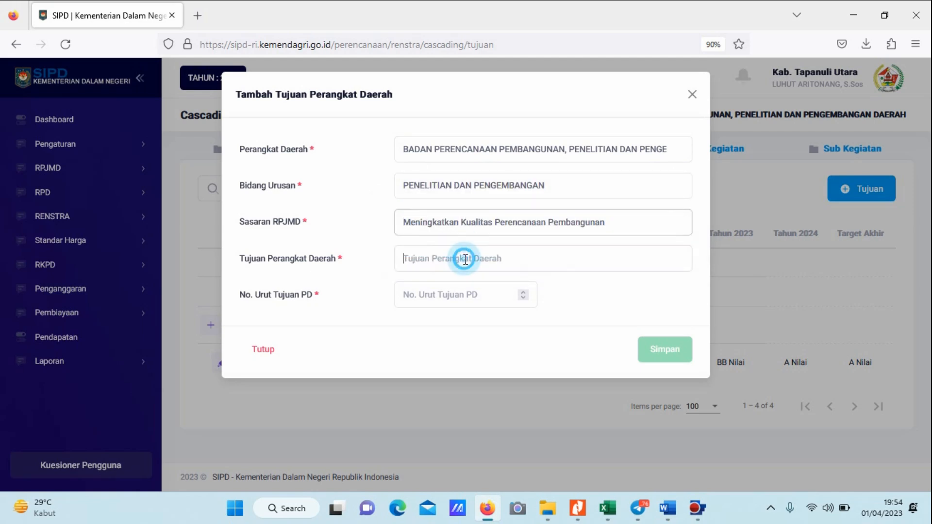
key("alt+Tab")
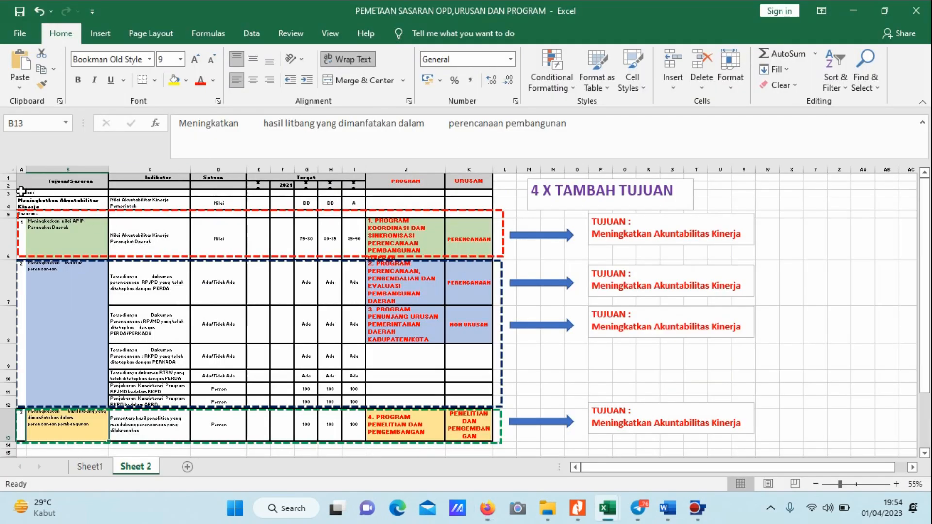
left_click(38, 202)
left_click_drag(334, 130, 176, 127)
key("ctrl+c")
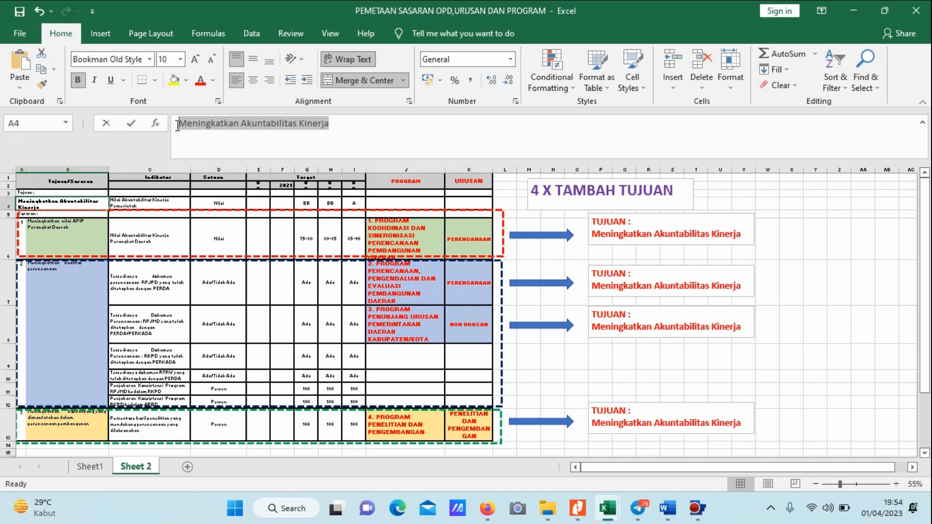
key("alt+Tab")
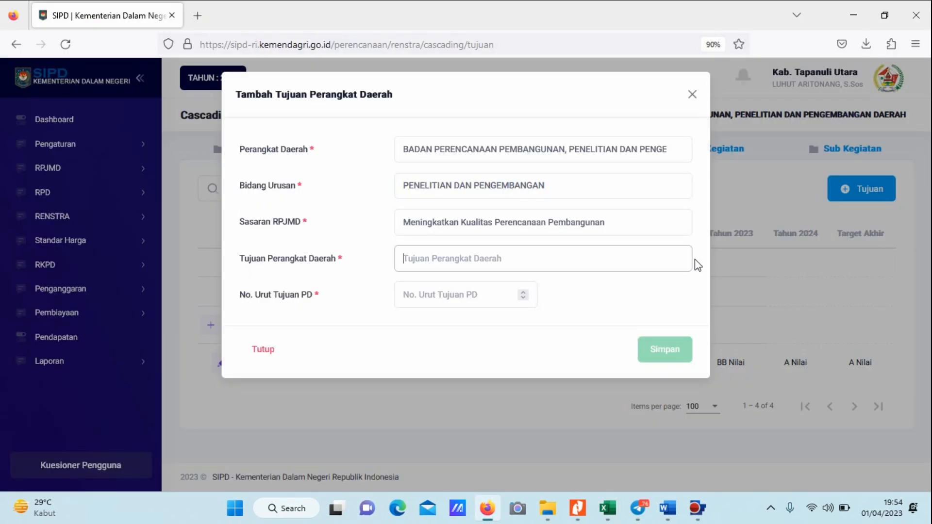
left_click(475, 261)
key("ctrl+v")
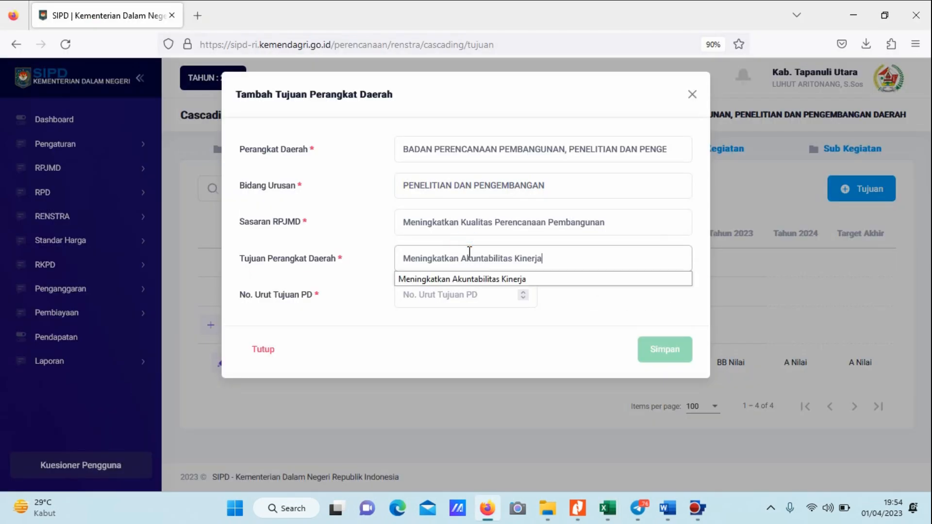
left_click(441, 296)
type("1")
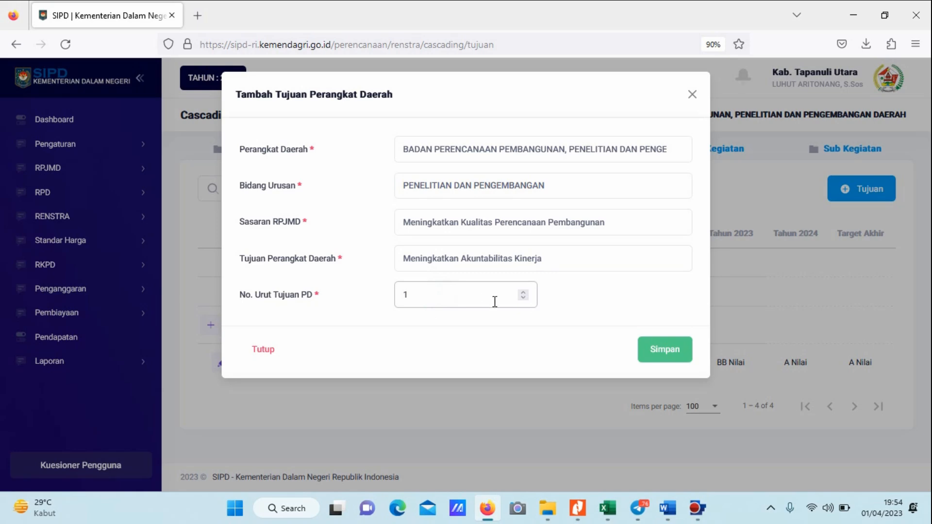
left_click(642, 350)
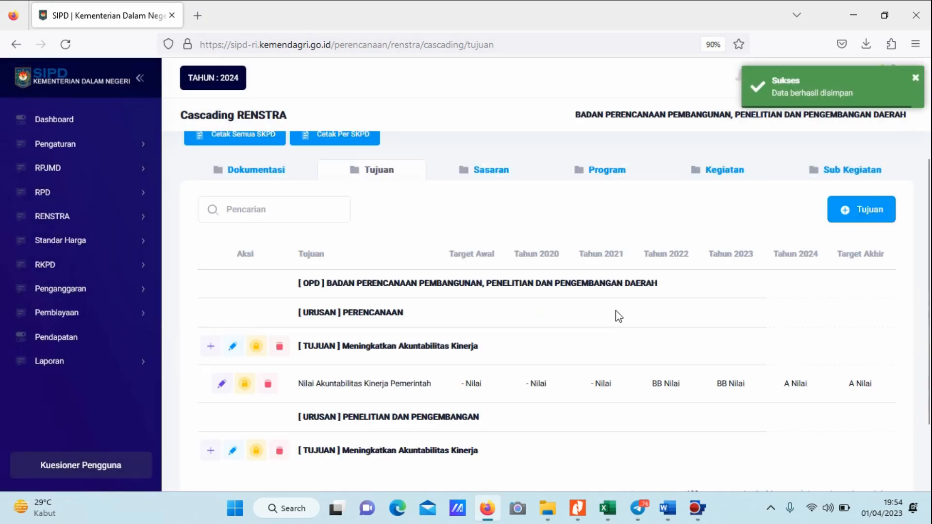
Start another Tujuan for the agency with Bidang Urusan "NON URUSAN" and Sasaran RPJMD "Meningkatkan Kualitas Perencanaan Pembangunan".
scroll(620, 314, "down", 2)
scroll(658, 343, "up", 2)
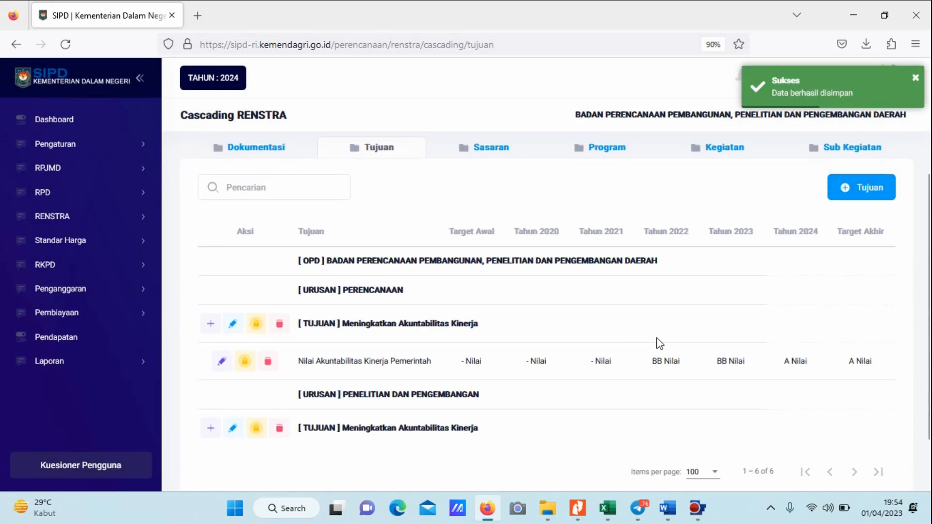
left_click(855, 190)
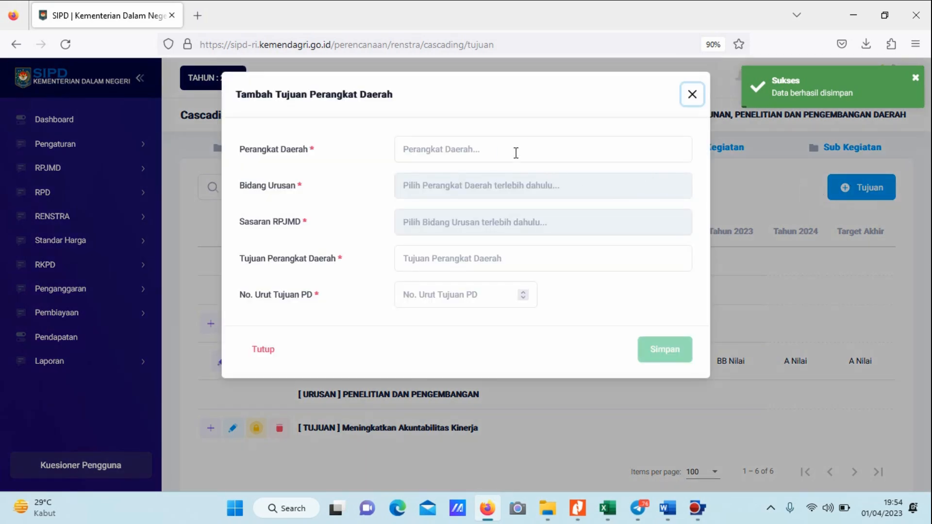
left_click(516, 153)
left_click(474, 185)
left_click(475, 189)
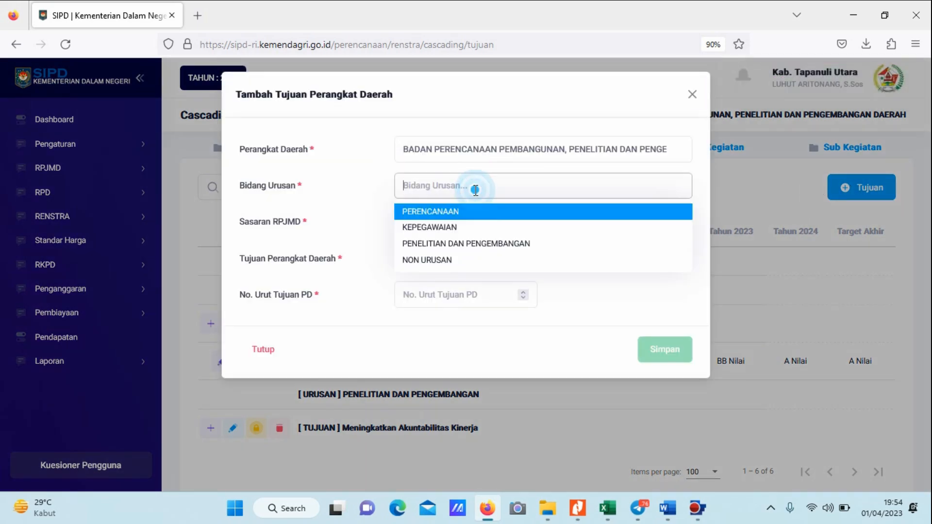
left_click(447, 261)
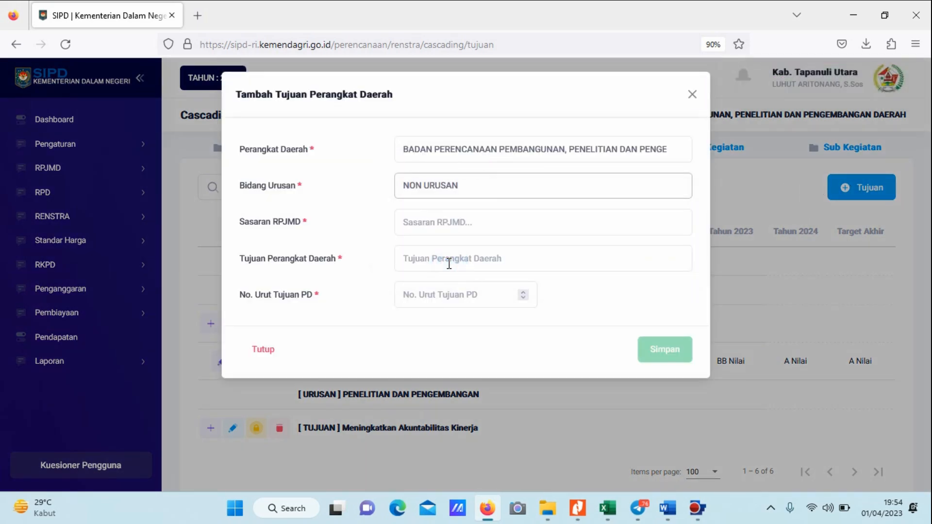
left_click(448, 228)
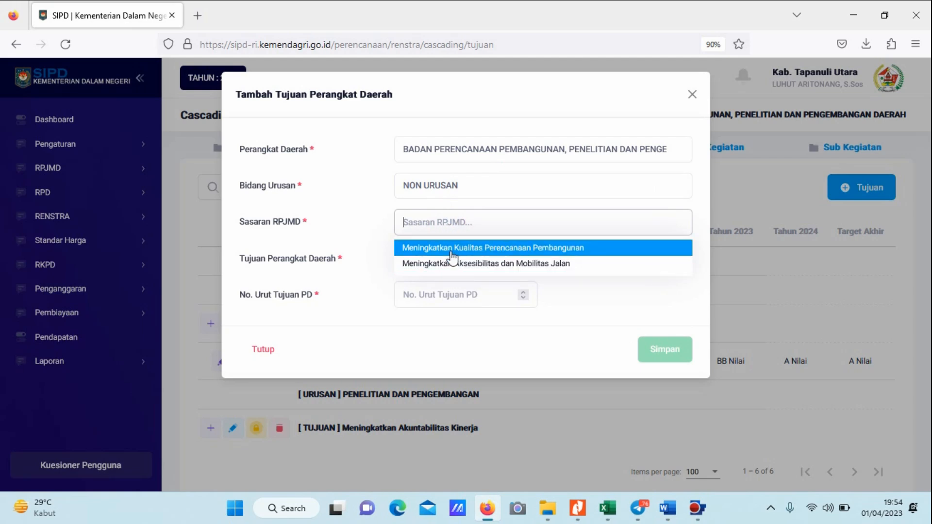
left_click(451, 248)
left_click(451, 253)
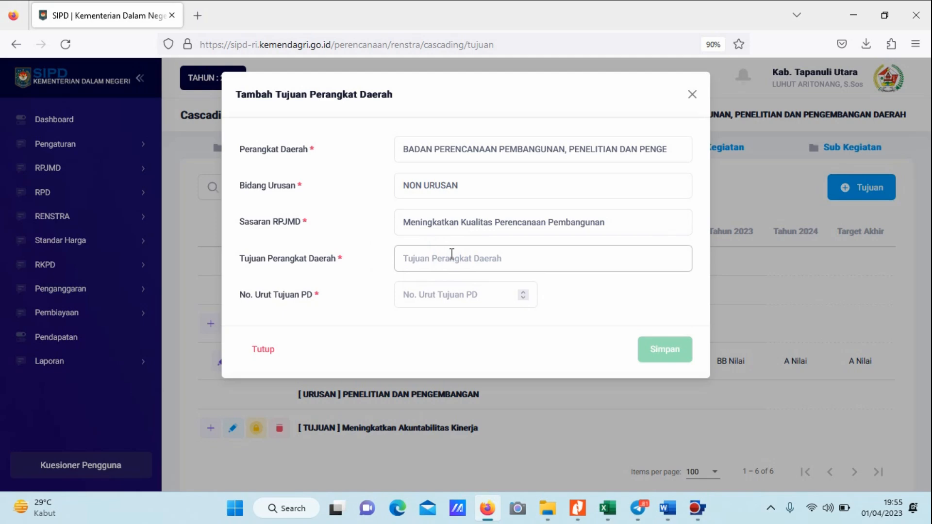
Enter "Meningkatkan Akuntabilitas Kinerja" as the Tujuan Perangkat Daerah, set No. Urut Tujuan PD to 1 and save it.
left_click(451, 253)
left_click(456, 281)
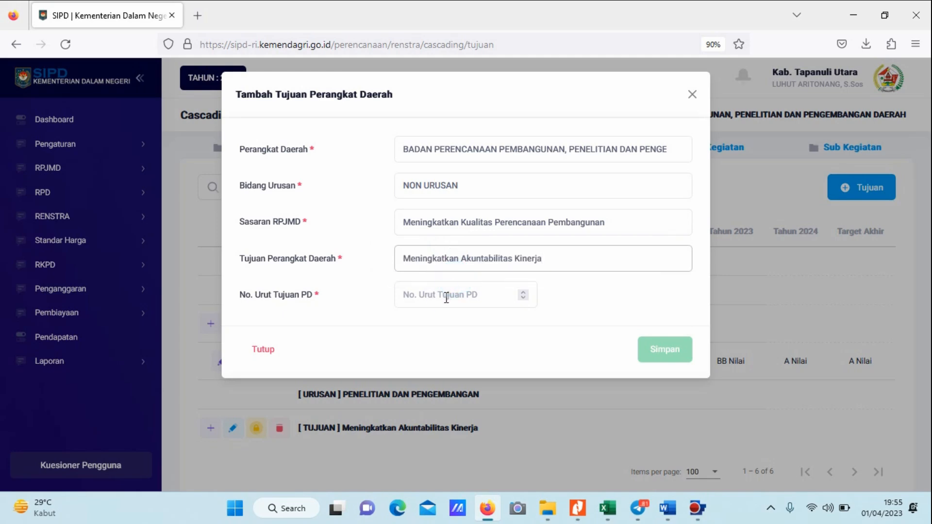
left_click(446, 298)
type("1")
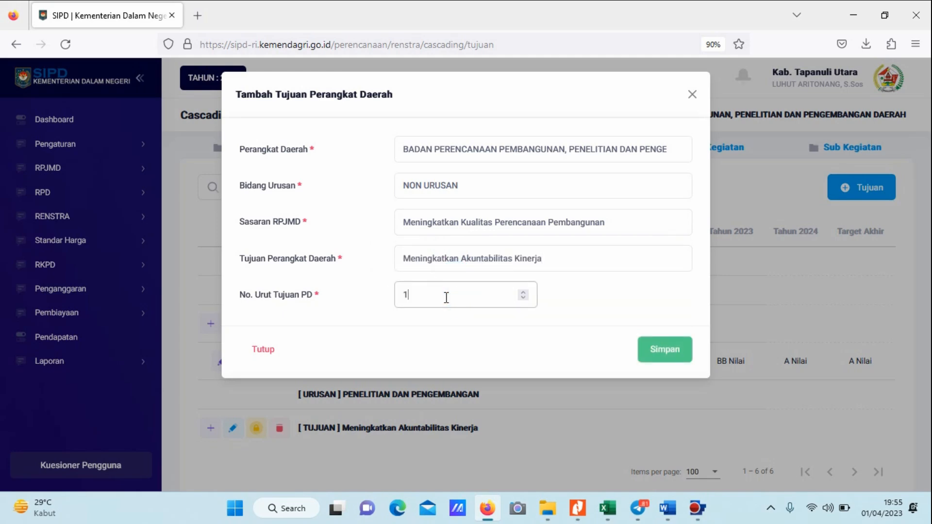
left_click(679, 357)
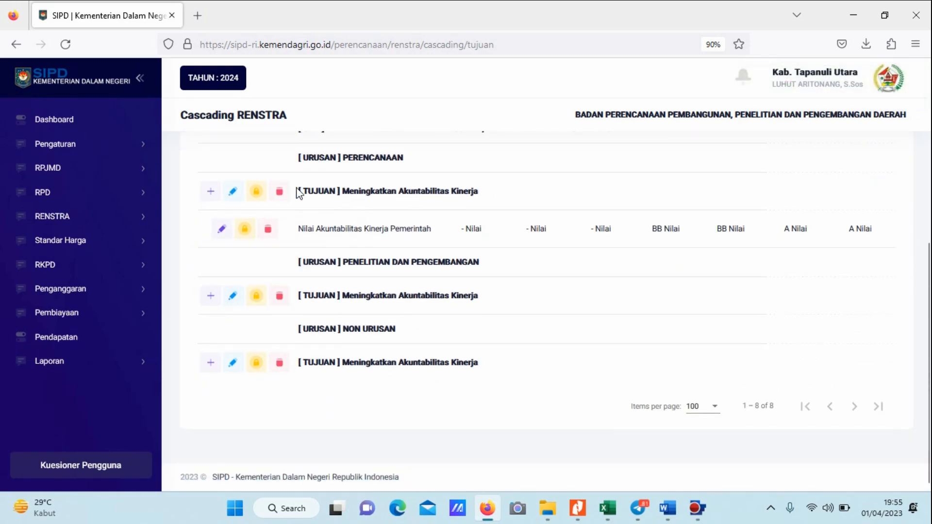
Examine the indicator form of the Tujuan under PENELITIAN DAN PENGEMBANGAN, leave it unsaved and review the Tujuan list per Urusan.
left_click(211, 296)
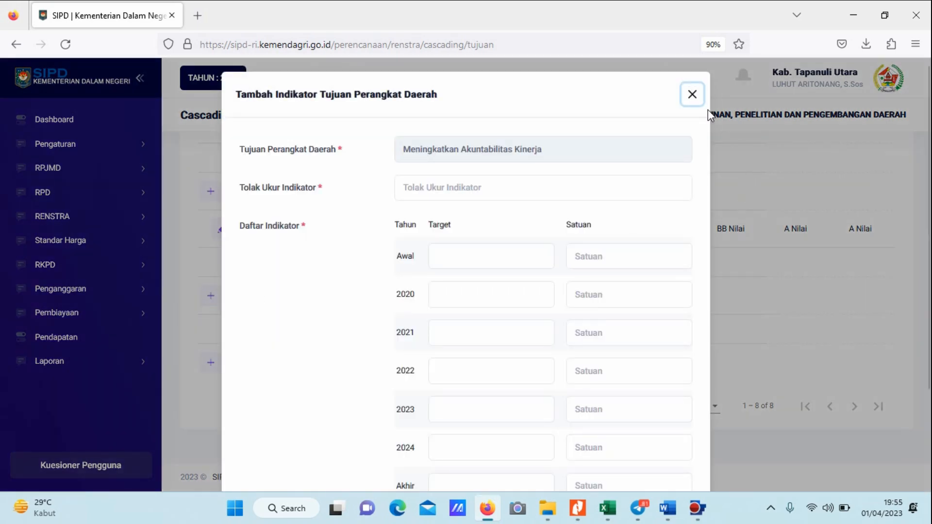
left_click(691, 94)
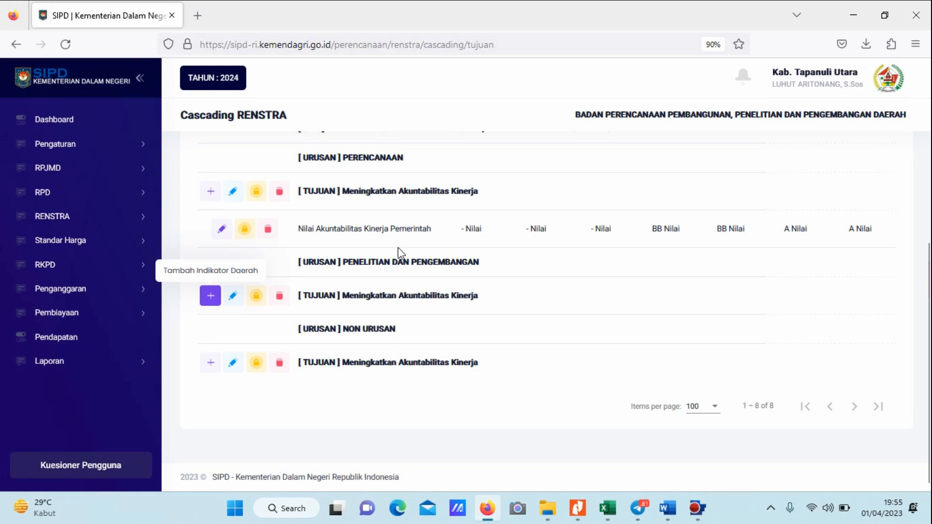
scroll(399, 253, "up", 2)
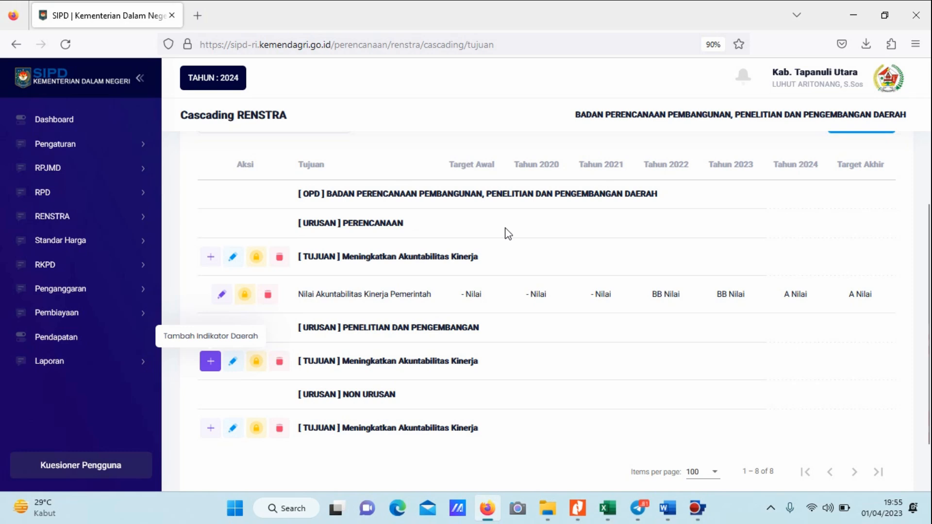
scroll(602, 248, "up", 2)
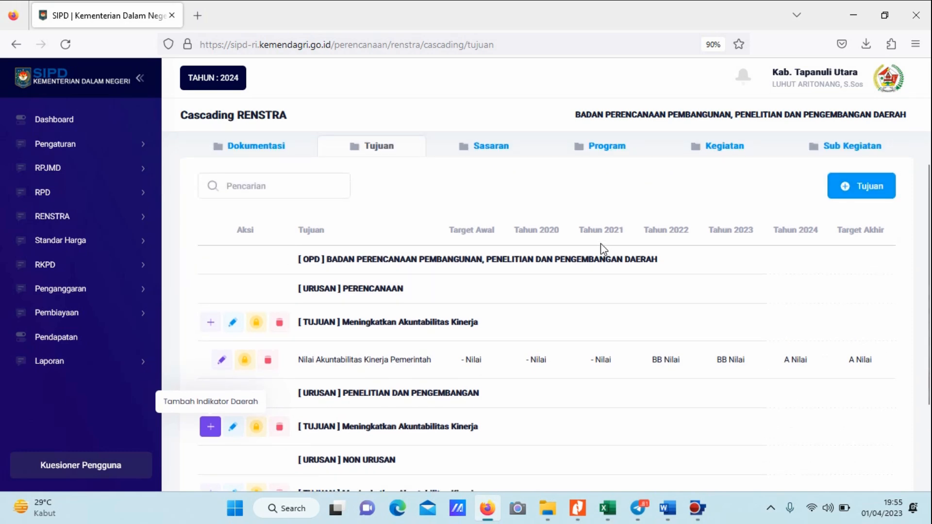
scroll(542, 321, "down", 2)
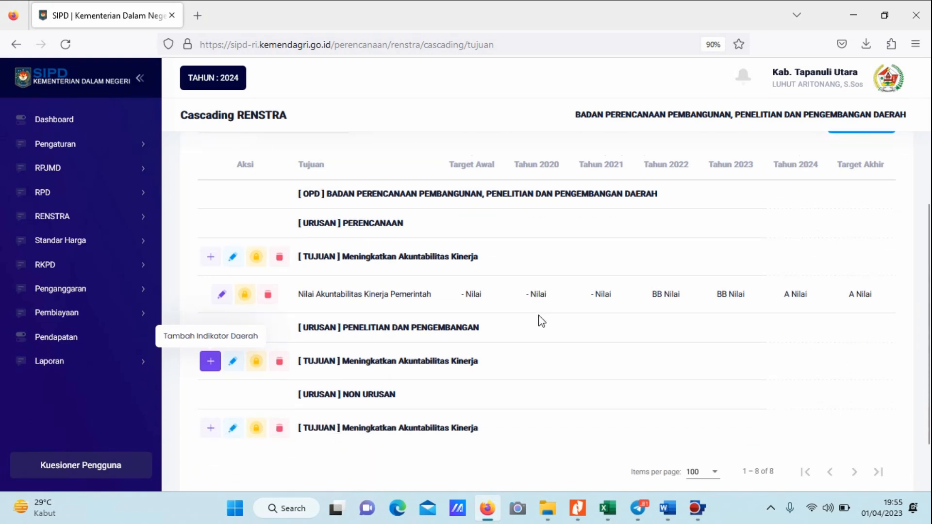
scroll(542, 321, "up", 2)
Open the Sasaran list, switch to the Excel mapping and examine which Sasaran, indicator and program belong to NON URUSAN.
left_click(493, 152)
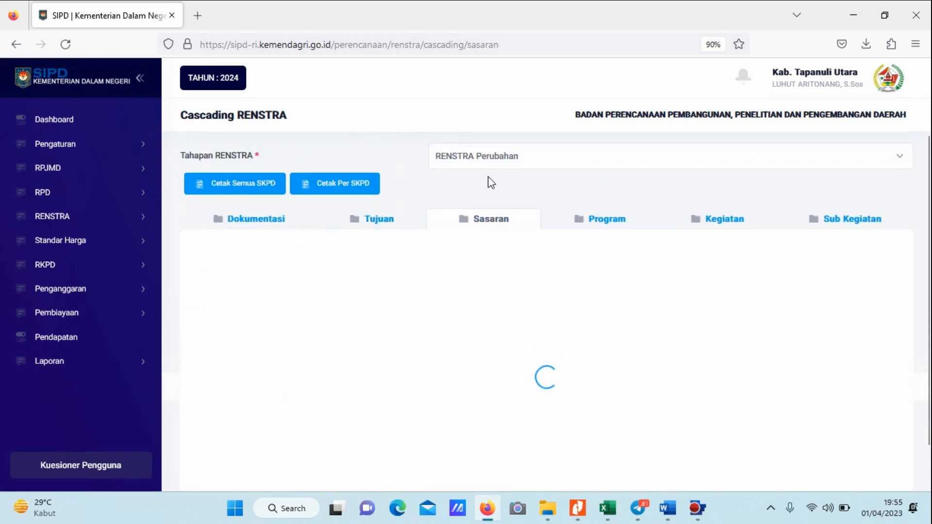
scroll(581, 320, "down", 4)
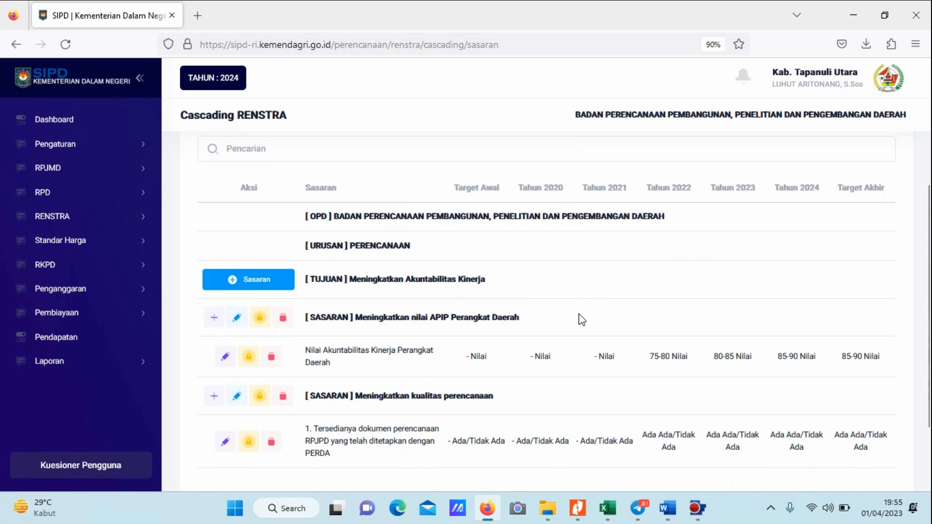
mouse_move(608, 507)
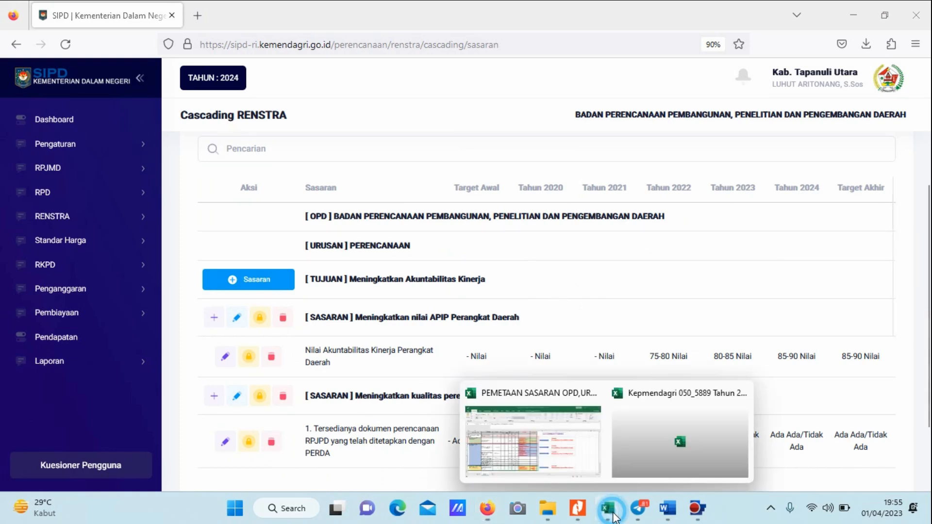
left_click(570, 473)
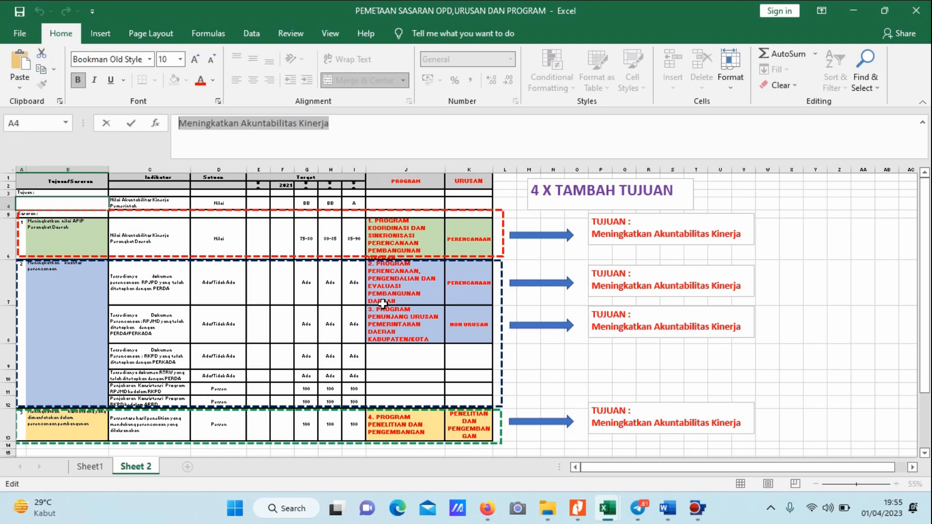
scroll(380, 302, "down", 1)
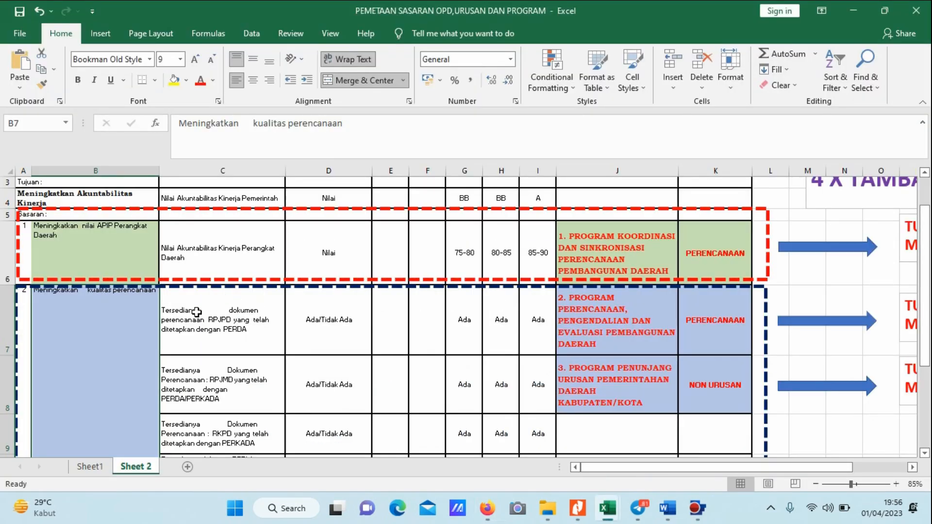
scroll(721, 313, "down", 1)
left_click(716, 342)
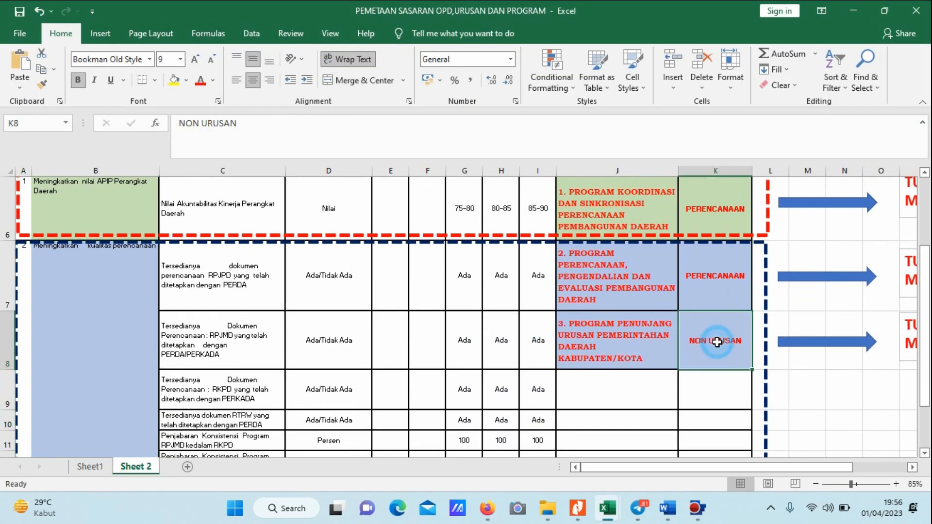
left_click(191, 340)
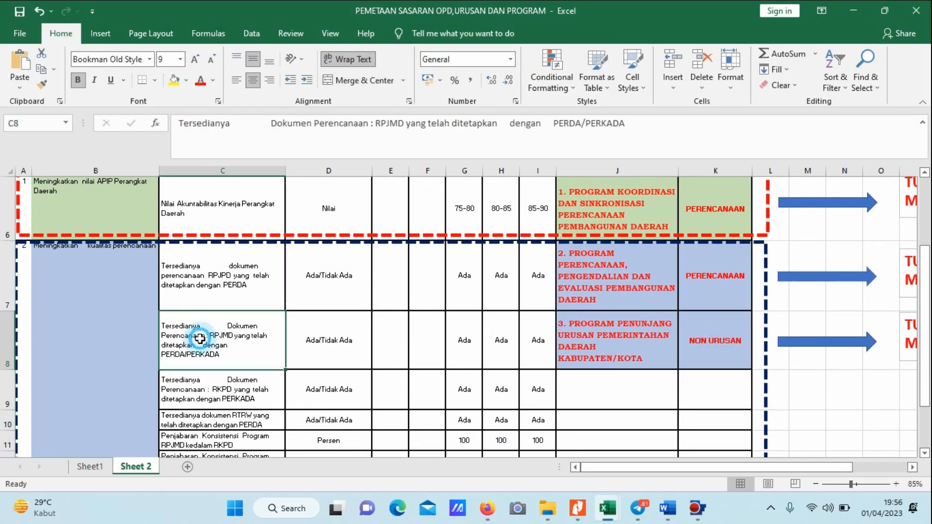
left_click(78, 272)
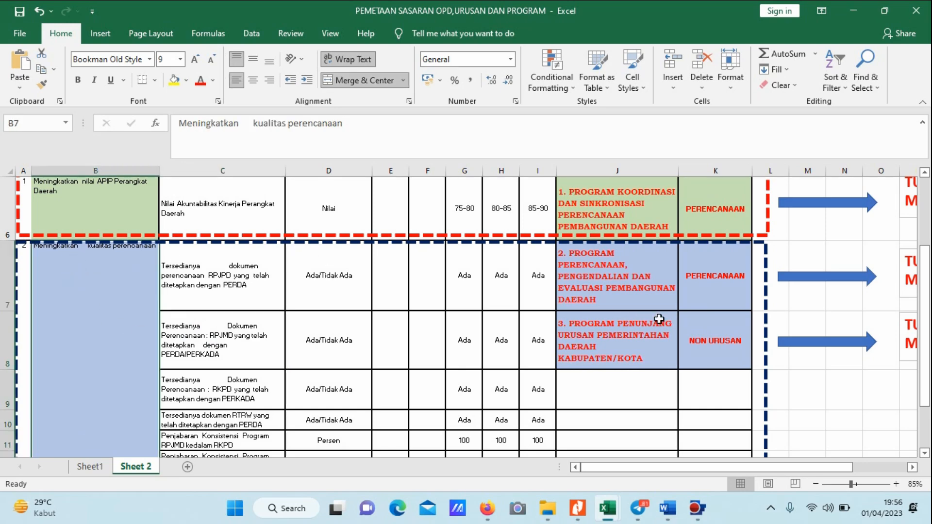
left_click(701, 341)
left_click(60, 250)
In Firefox, start a new Sasaran for the Tujuan "Meningkatkan Akuntabilitas Kinerja" under NON URUSAN.
key("alt+Tab")
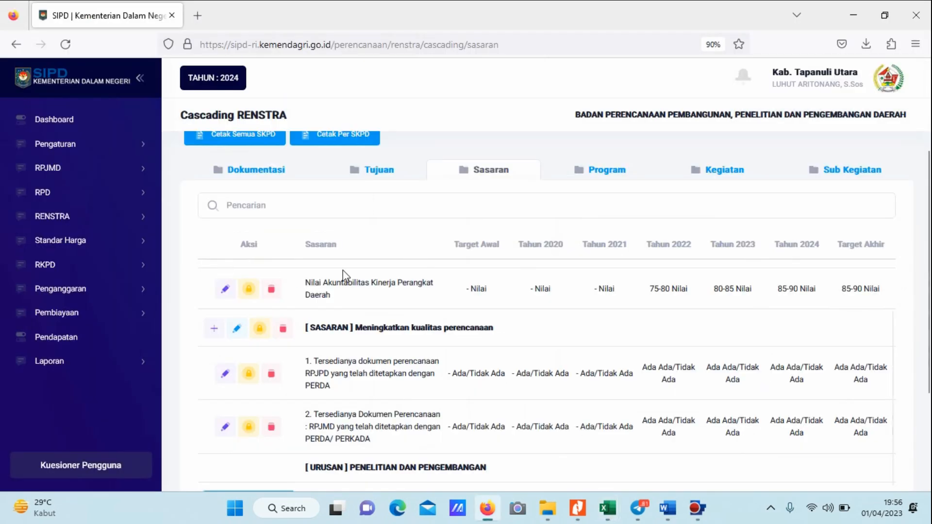
scroll(435, 310, "down", 4)
scroll(436, 310, "down", 1)
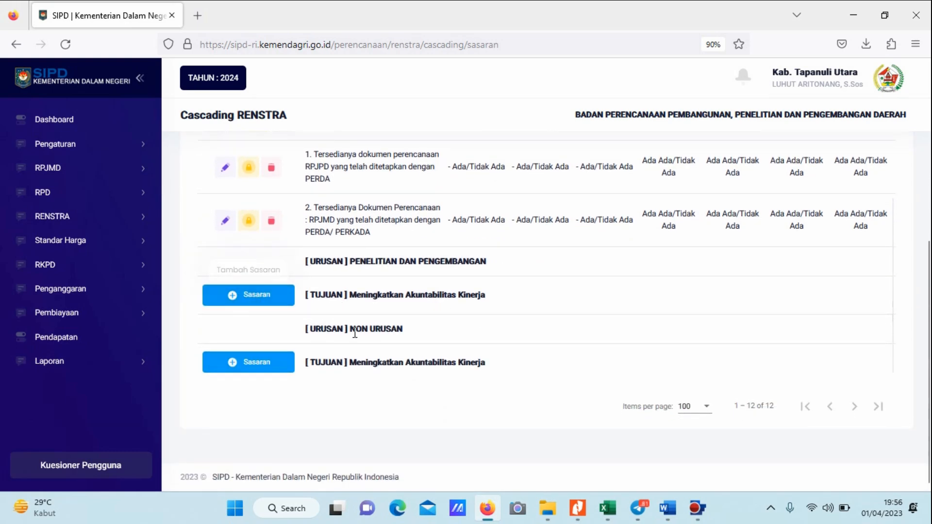
left_click(255, 363)
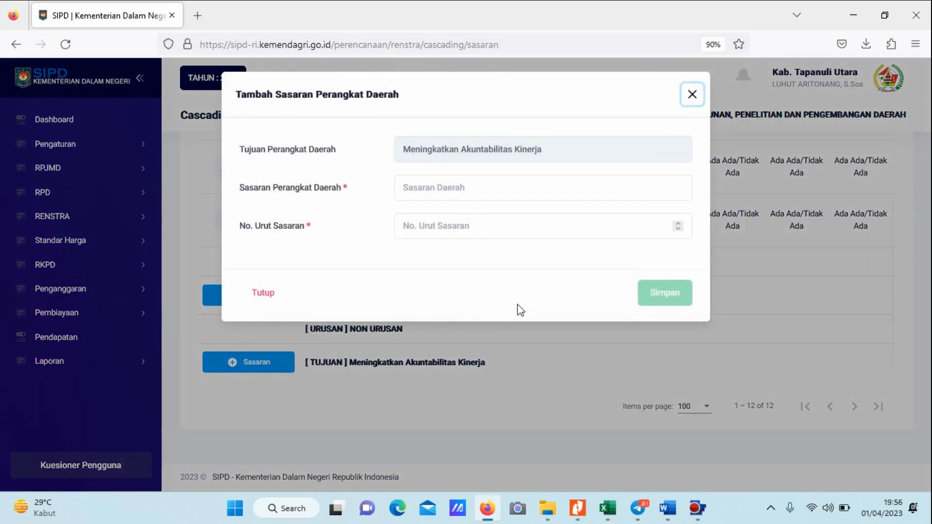
left_click(445, 186)
key("alt+Tab")
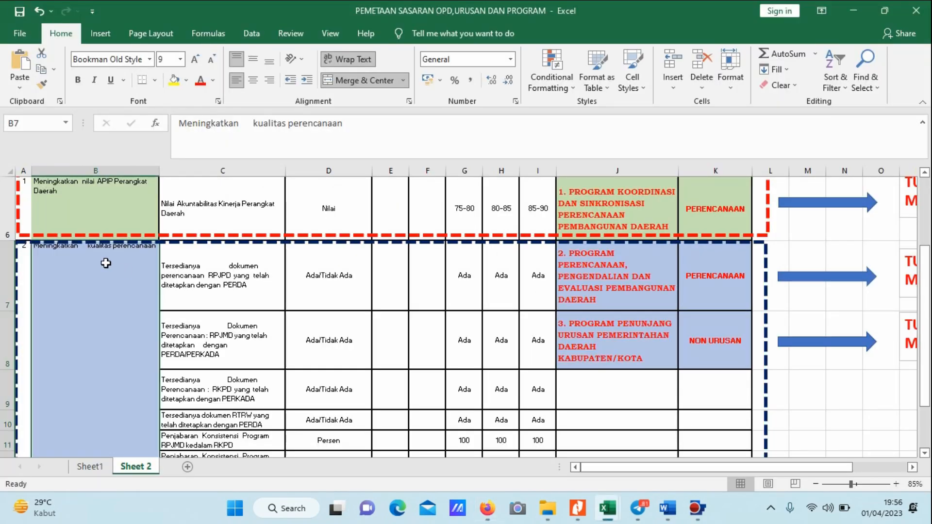
key("alt+Tab")
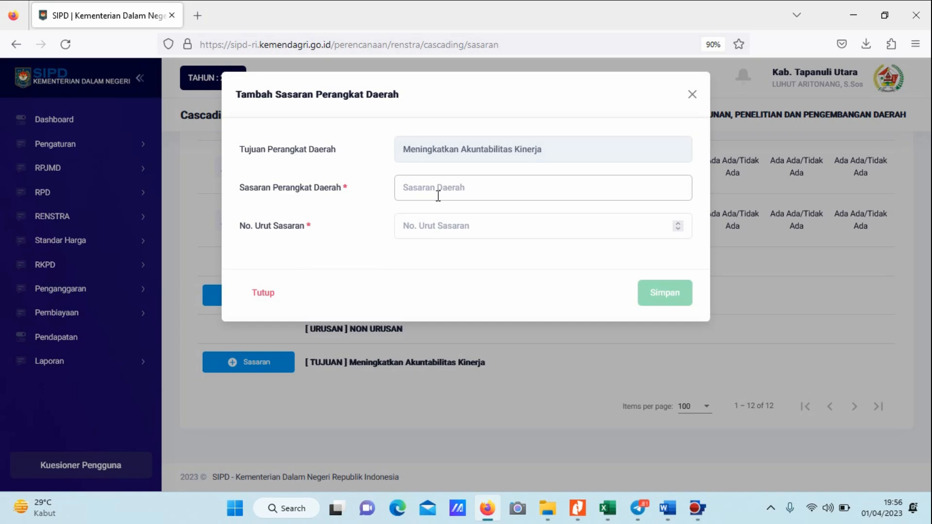
Copy "Meningkatkan kualitas perencanaan" from cell B7 of the Excel mapping into Sasaran Perangkat Daerah of the new Sasaran.
key("alt+Tab")
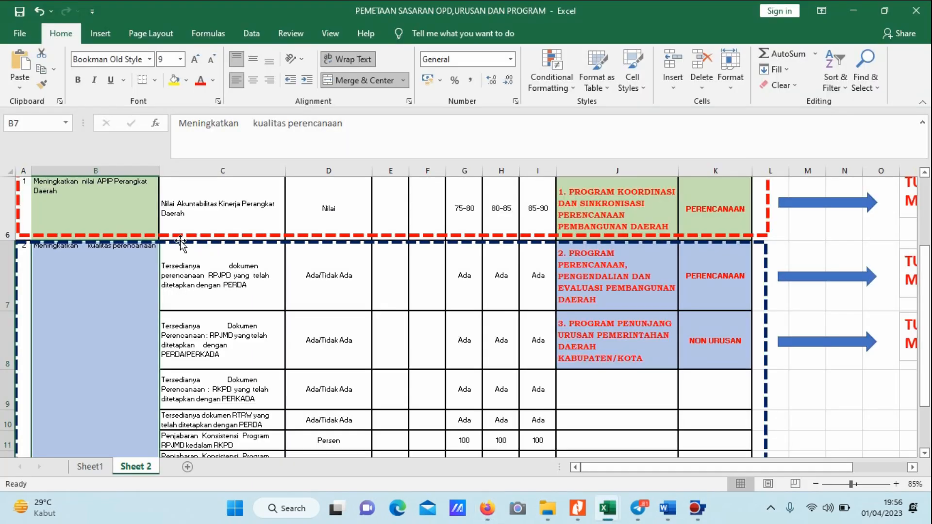
left_click(152, 251)
left_click(123, 252)
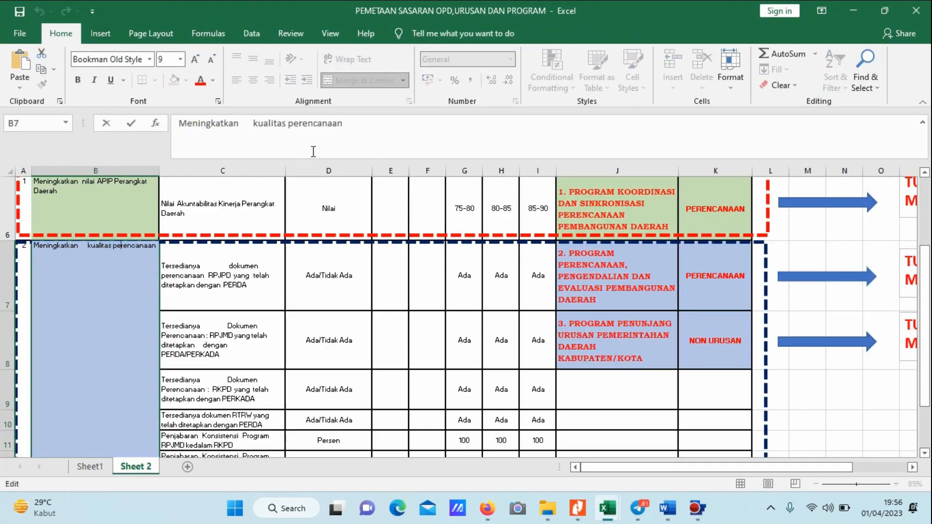
left_click_drag(362, 126, 62, 126)
key("ctrl+c")
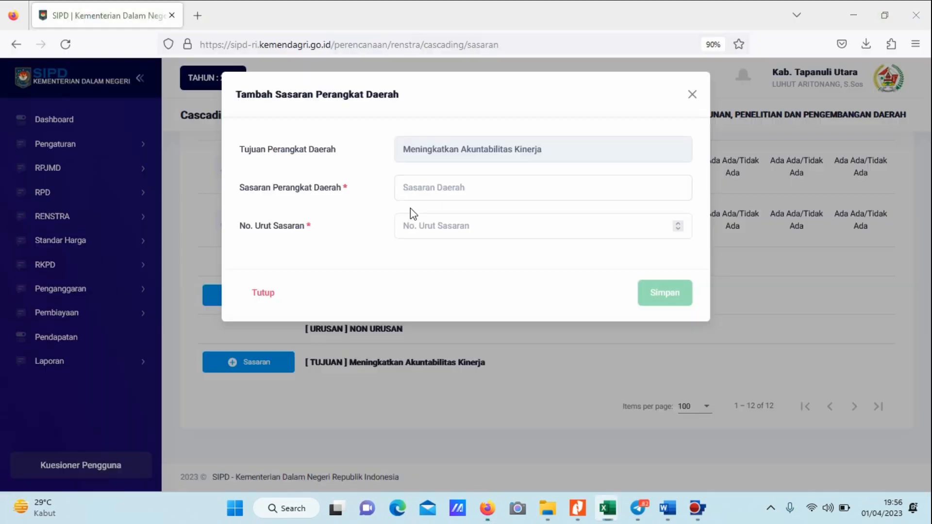
key("alt+Tab")
left_click(444, 189)
key("ctrl+v")
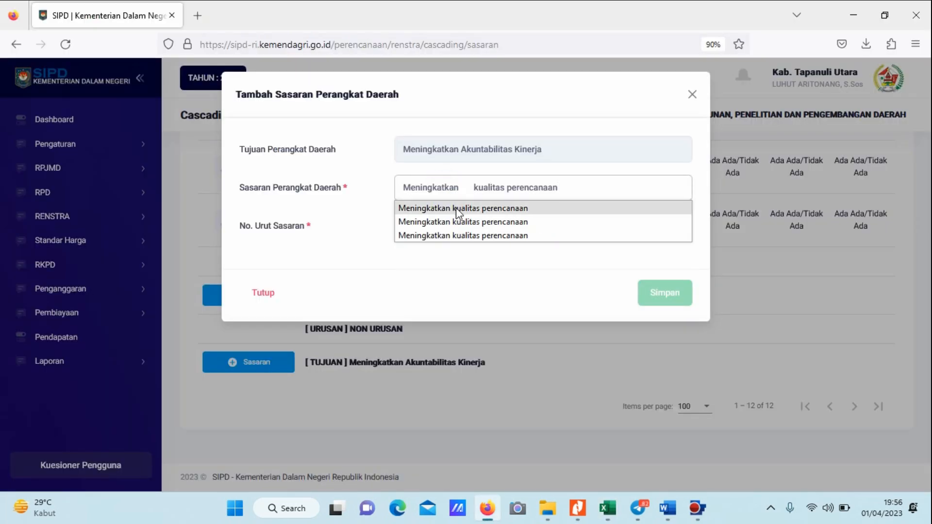
left_click(456, 207)
Set No. Urut Sasaran to 1 and save the new Sasaran under NON URUSAN.
left_click(511, 228)
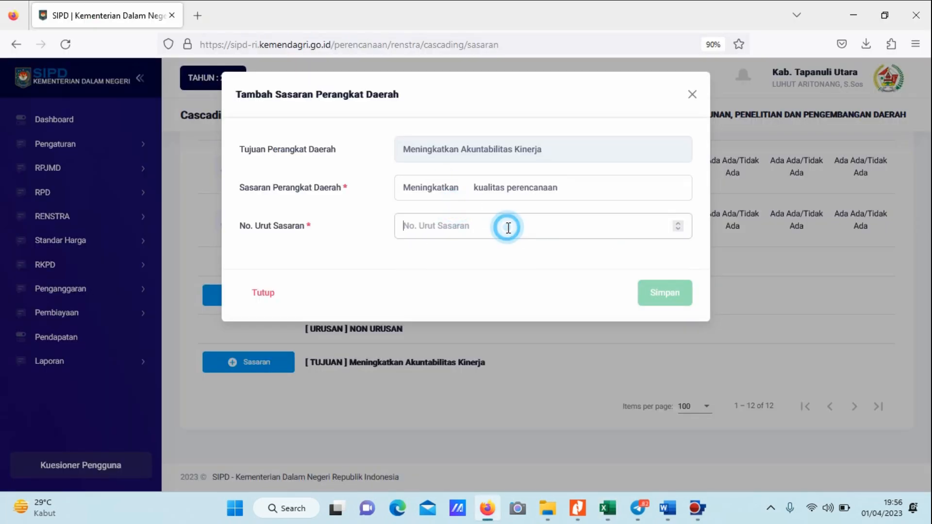
key("alt+Tab")
key("alt+Tab")
type("1")
left_click(657, 291)
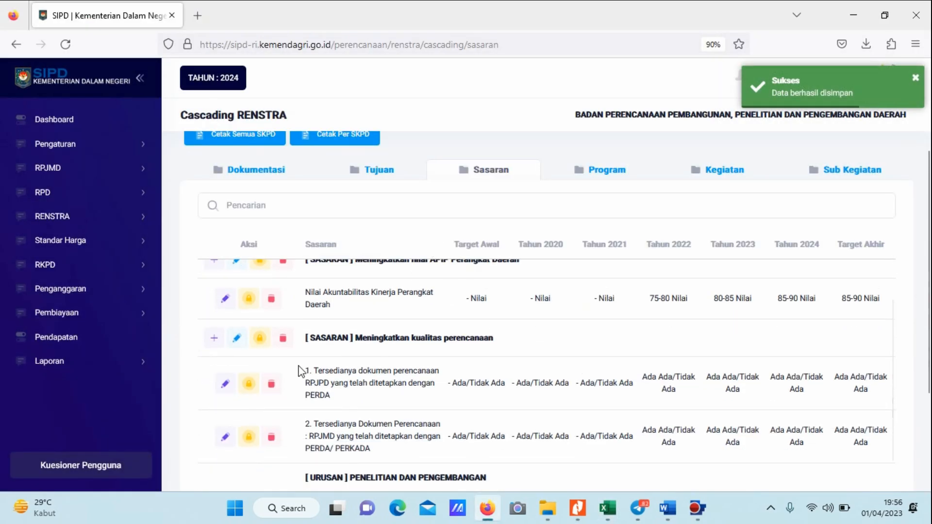
Switch to the Excel mapping and examine which Sasaran, indicator and program belong to PENELITIAN DAN PENGEMBANGAN in row 13.
scroll(301, 371, "down", 2)
key("alt+Tab")
scroll(563, 312, "down", 5)
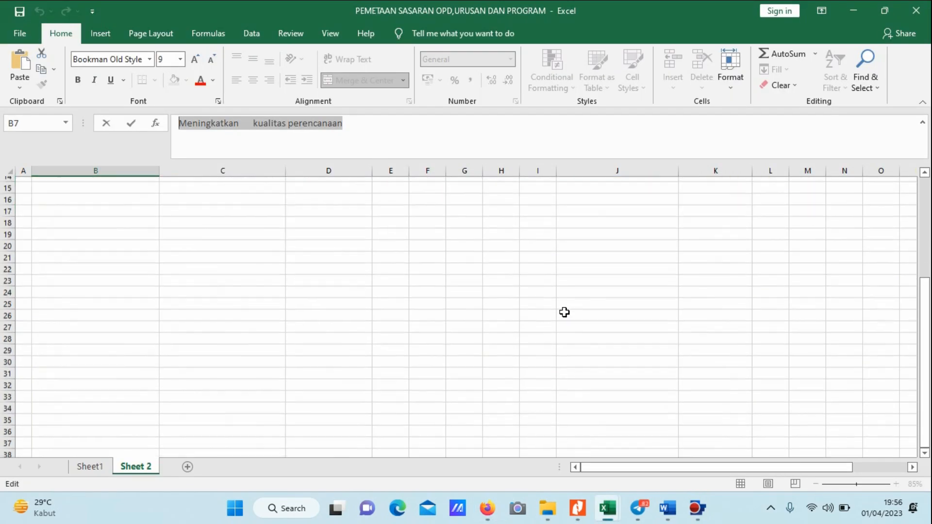
scroll(621, 257, "up", 1)
left_click(719, 223)
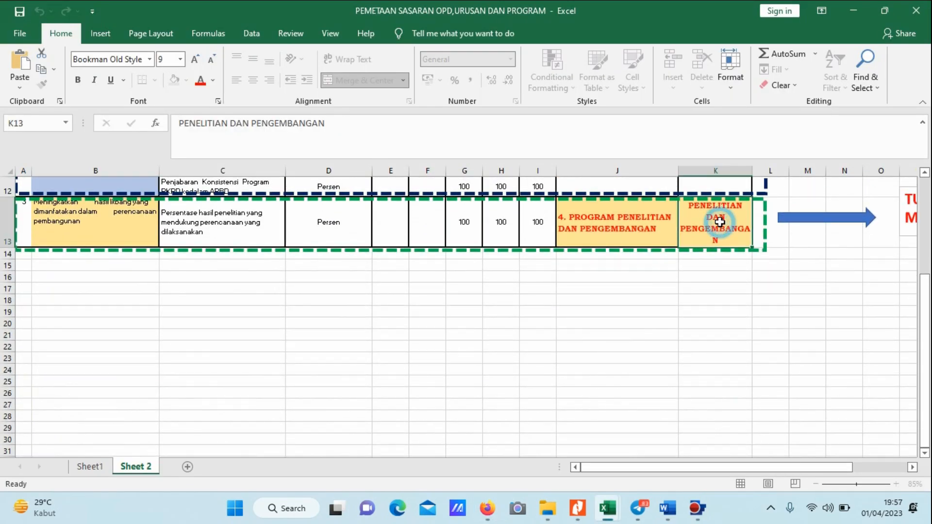
scroll(238, 228, "up", 1)
scroll(297, 226, "up", 2)
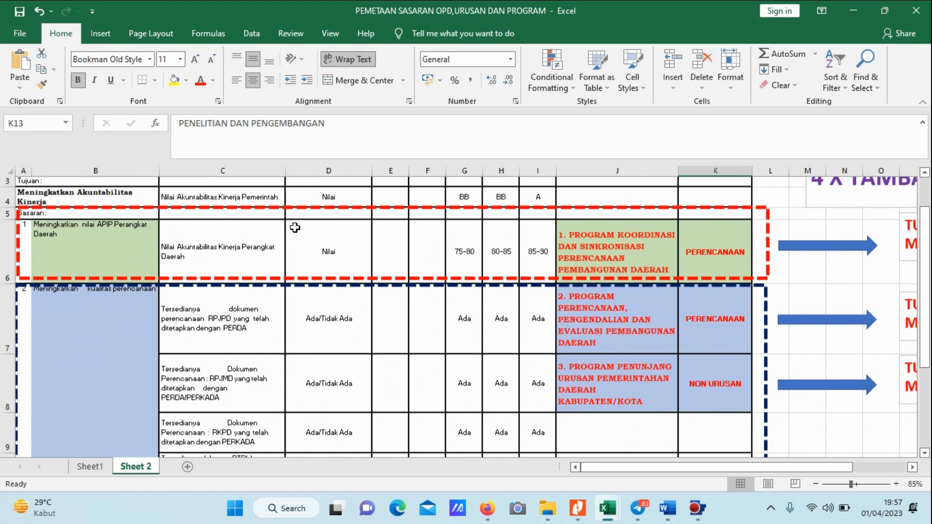
scroll(294, 230, "down", 4)
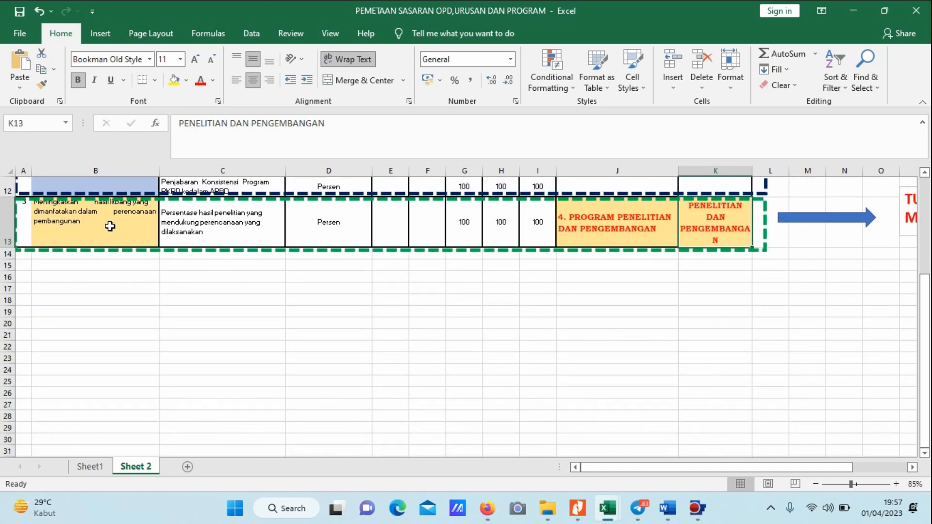
left_click(109, 226)
key("alt+Tab")
scroll(473, 286, "down", 3)
key("alt+Tab")
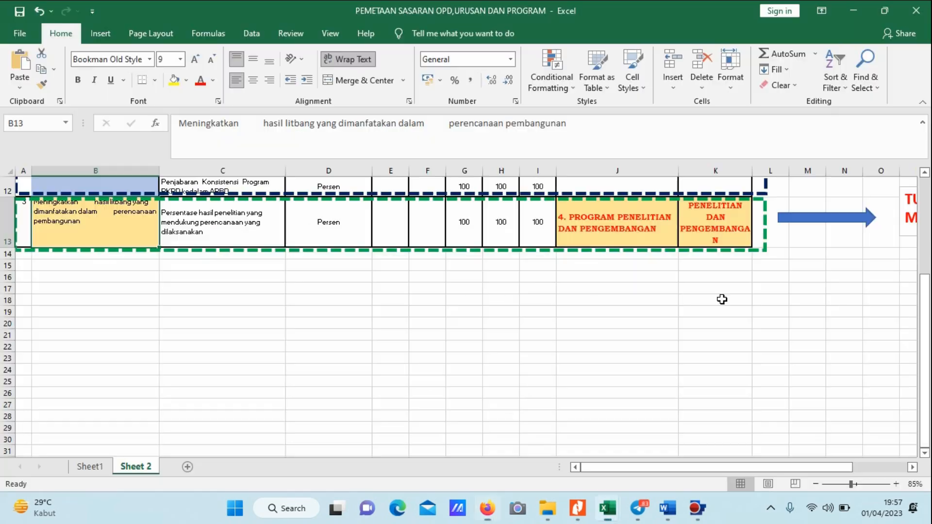
left_click(712, 238)
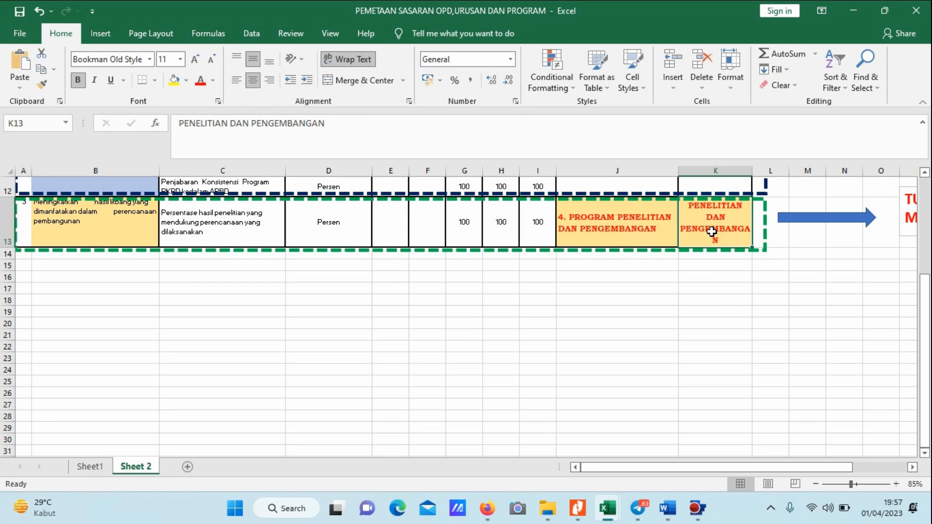
left_click(59, 226)
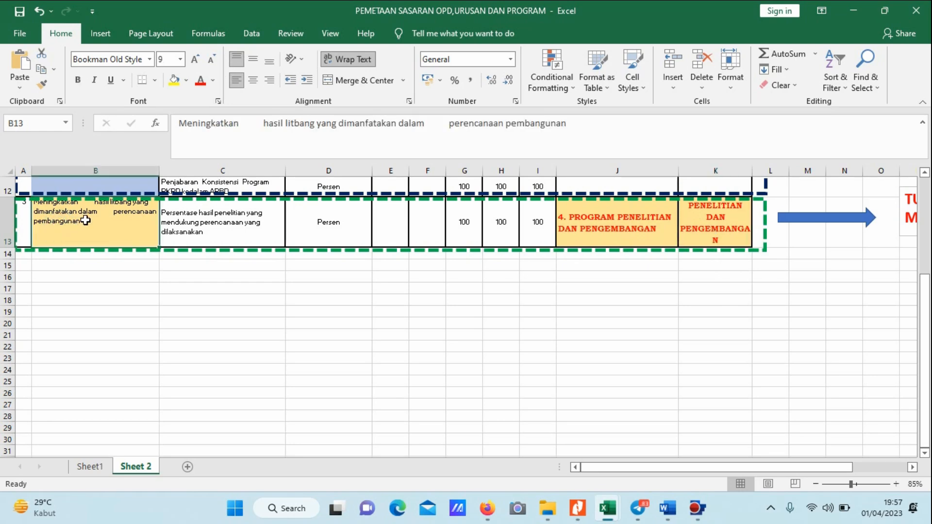
In Firefox, start a new Sasaran for the Tujuan "Meningkatkan Akuntabilitas Kinerja" under PENELITIAN DAN PENGEMBANGAN.
key("alt+Tab")
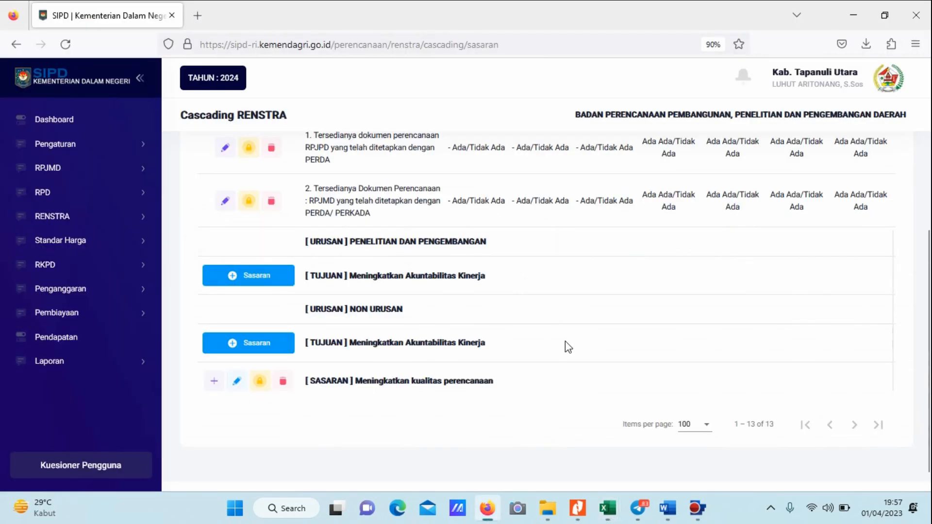
scroll(566, 341, "down", 2)
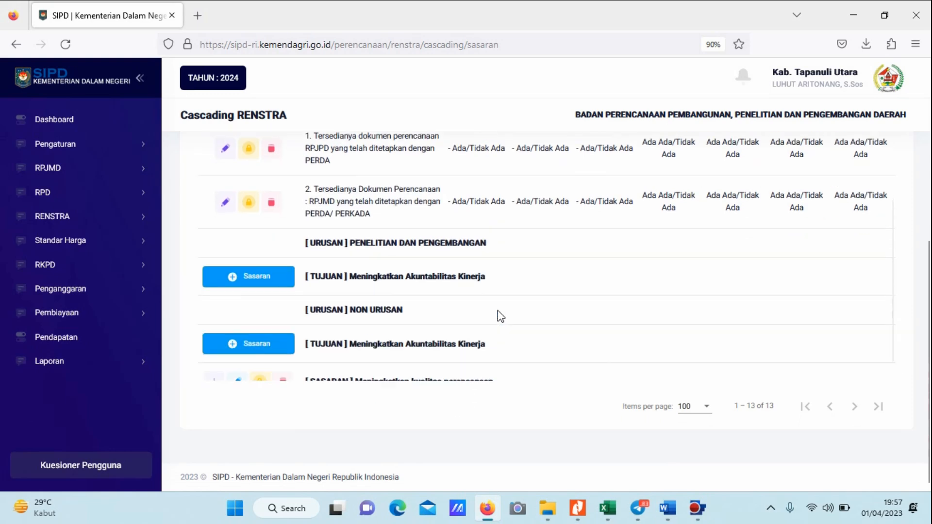
scroll(378, 303, "up", 2)
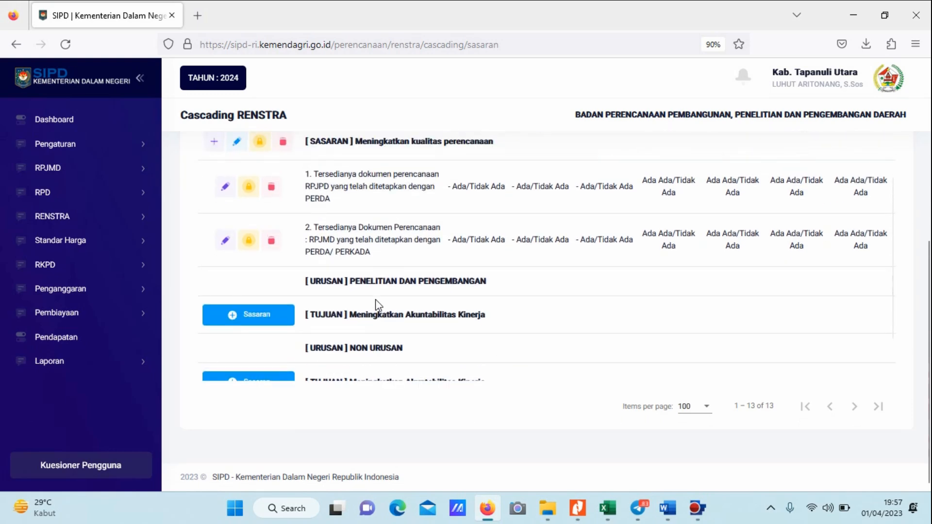
left_click(266, 314)
left_click(426, 195)
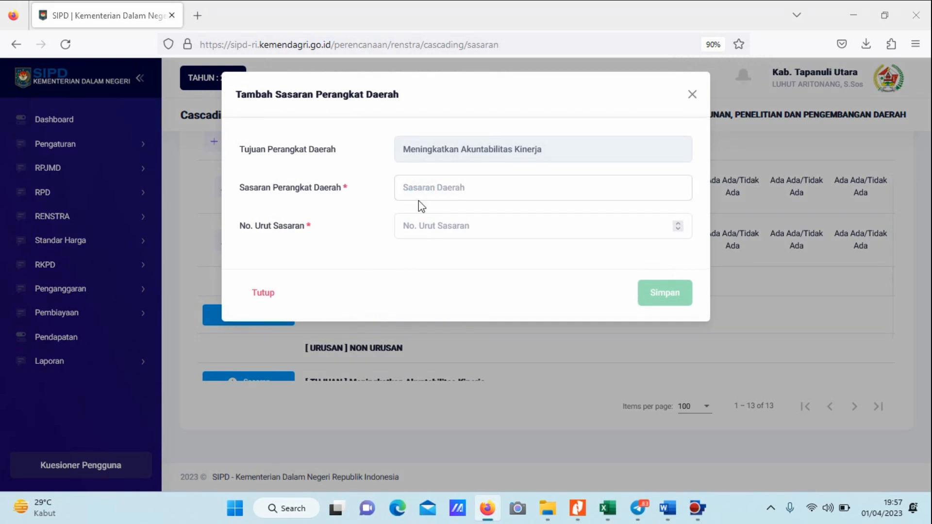
Copy the Sasaran text from cell B13 of the Excel mapping and enter "Meningkatkan hasil litbang yang dimanfatakan dalam perencanaan pembangunan" as Sasaran Perangkat Daerah.
key("alt+Tab")
left_click(107, 226)
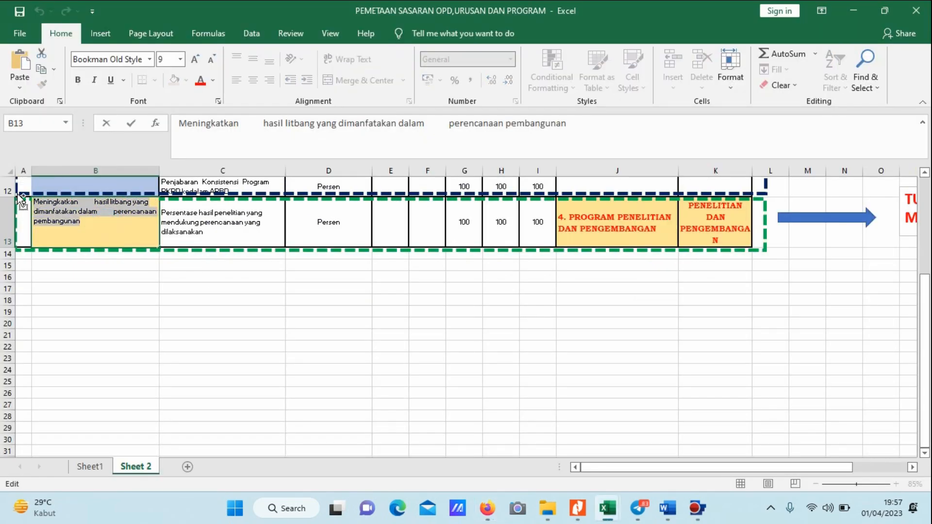
left_click_drag(17, 191, 114, 263)
double_click(106, 221)
left_click_drag(106, 221, 19, 200)
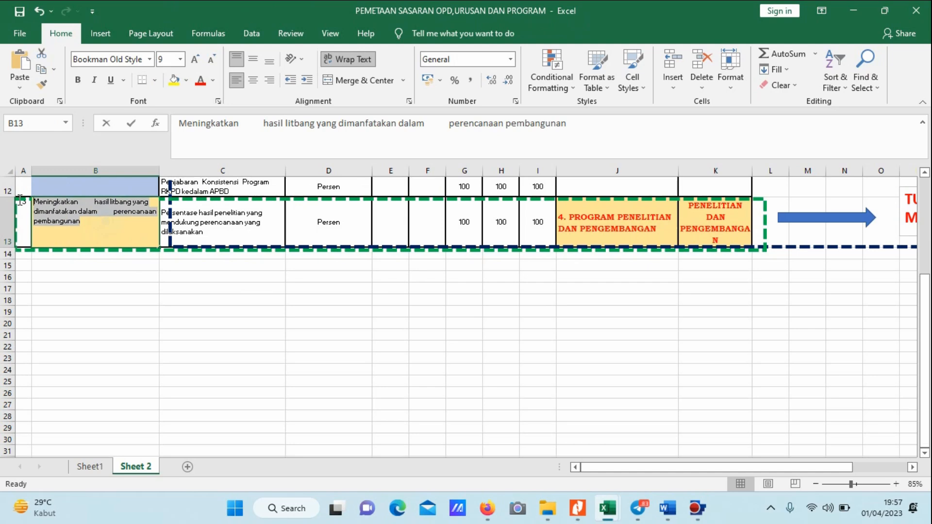
key("ctrl+c")
key("alt+Tab")
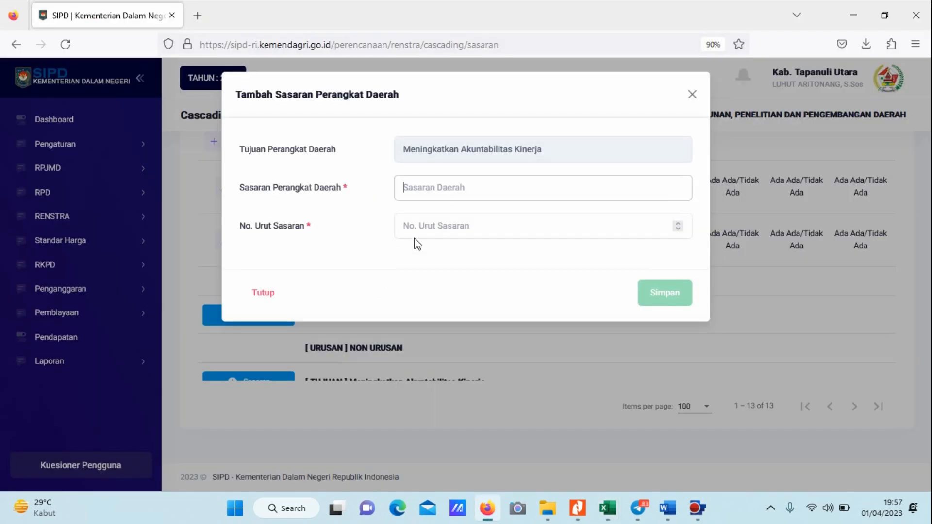
key("ctrl+v")
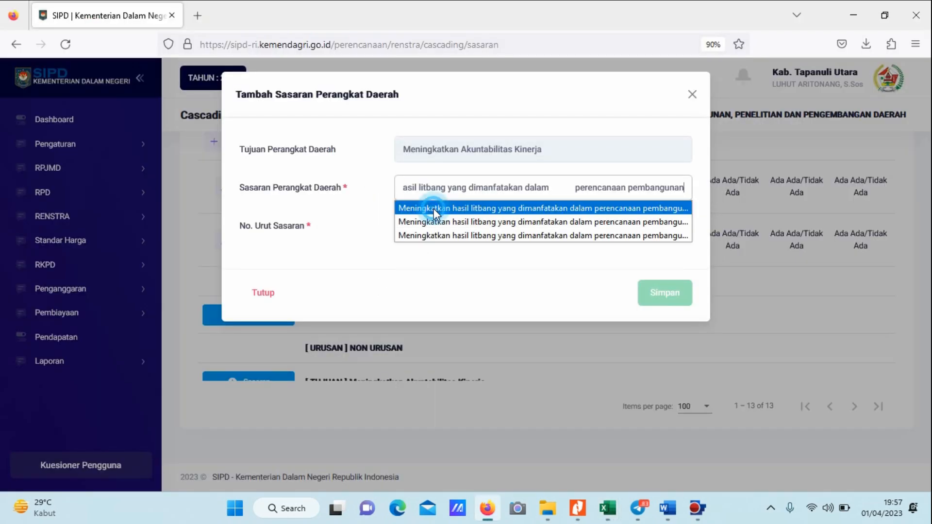
left_click(433, 208)
Set No. Urut Sasaran to 1 and save the new Sasaran under PENELITIAN DAN PENGEMBANGAN.
left_click(466, 221)
type("1")
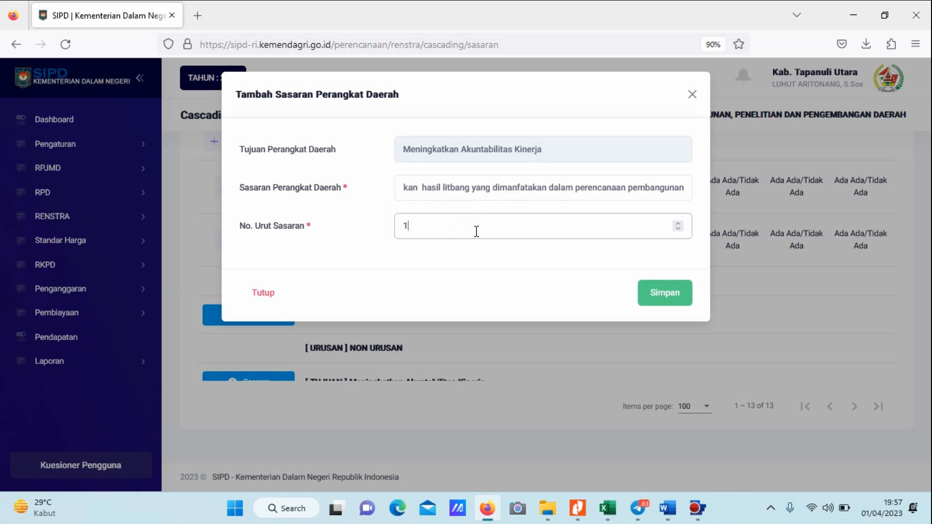
left_click(645, 292)
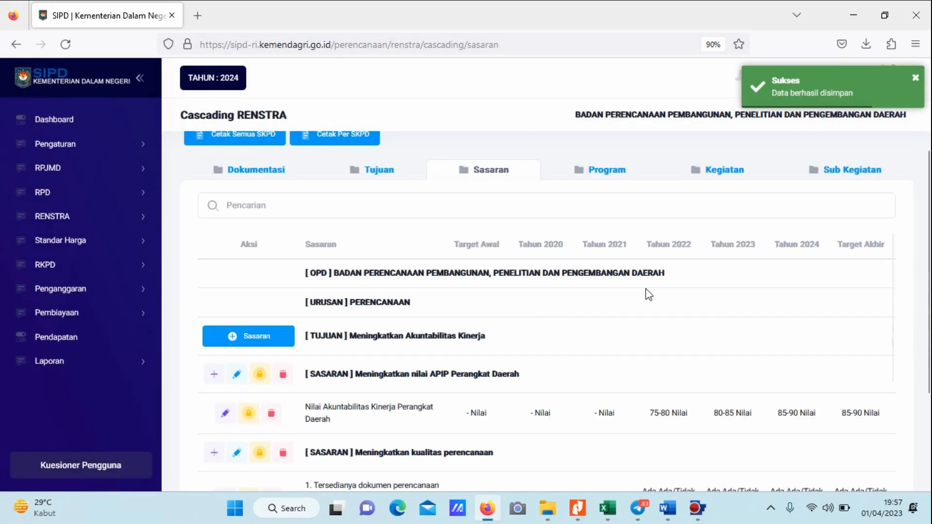
Review the saved Sasaran list and check it against the rows of the Excel mapping.
scroll(534, 405, "up", 3)
scroll(597, 437, "down", 5)
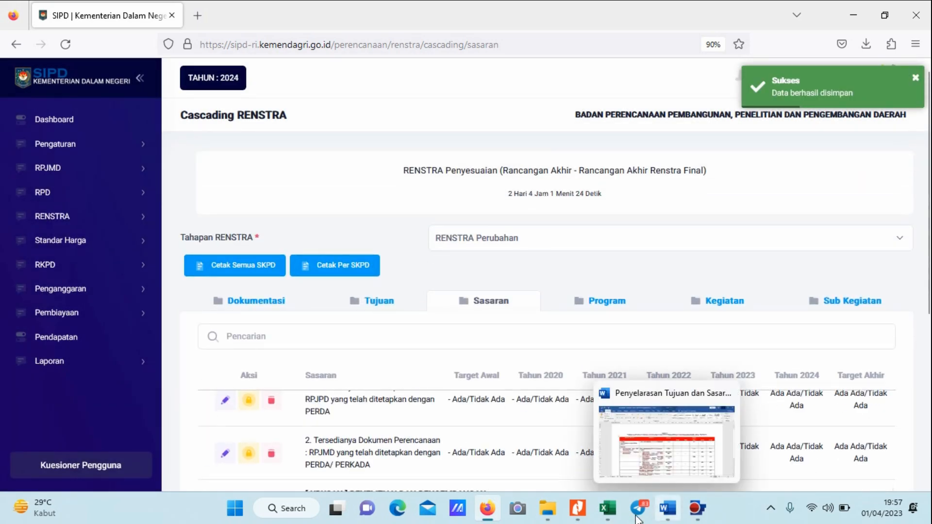
left_click(608, 512)
left_click(529, 449)
scroll(485, 369, "up", 2)
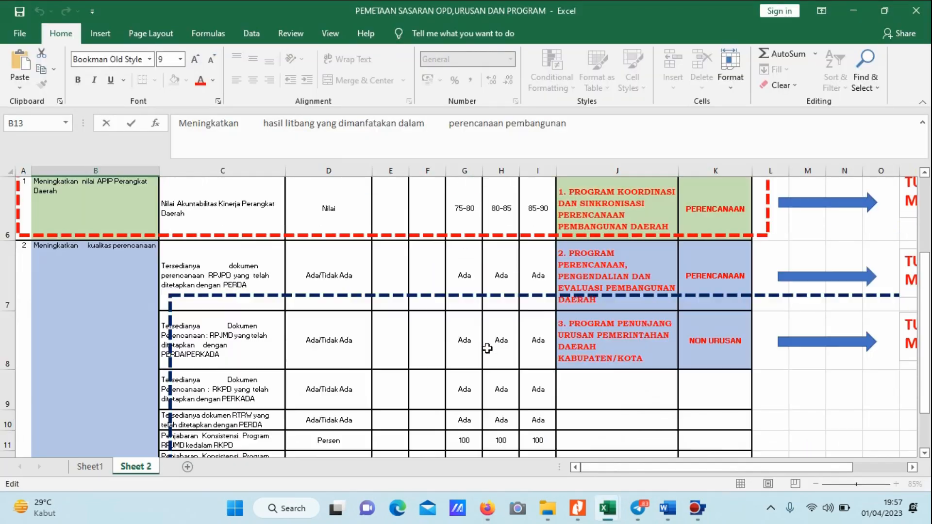
scroll(547, 249, "up", 2)
key("alt+Tab")
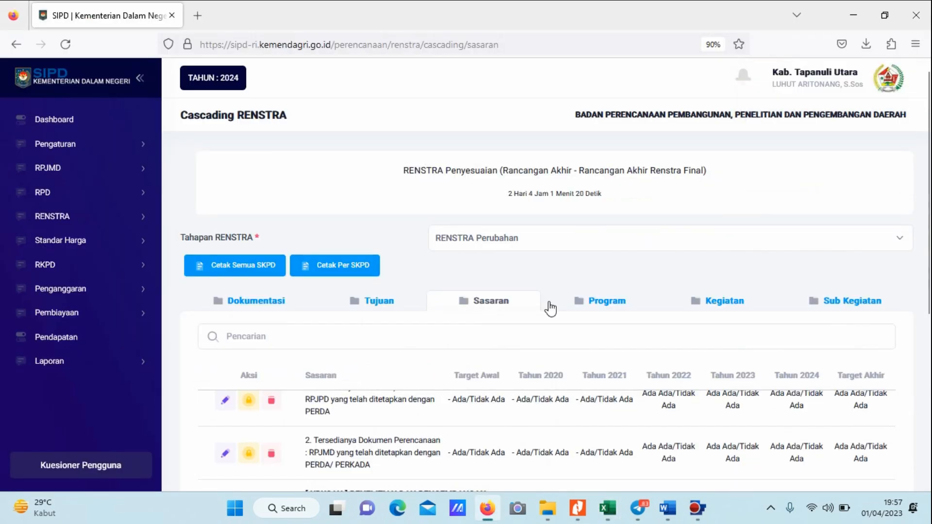
Open the Program list of Cascading RENSTRA in Firefox and review the programs entered under PERENCANAAN.
scroll(657, 254, "down", 3)
left_click(606, 171)
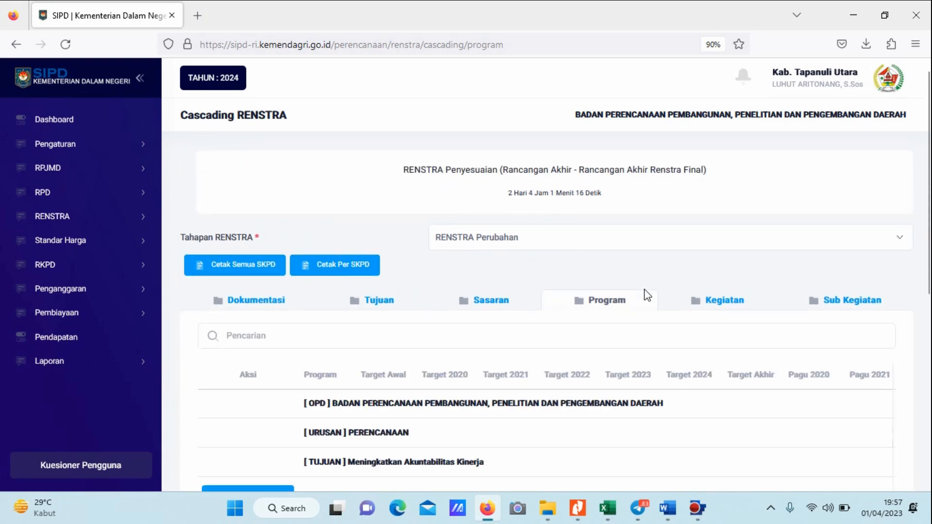
scroll(642, 294, "down", 6)
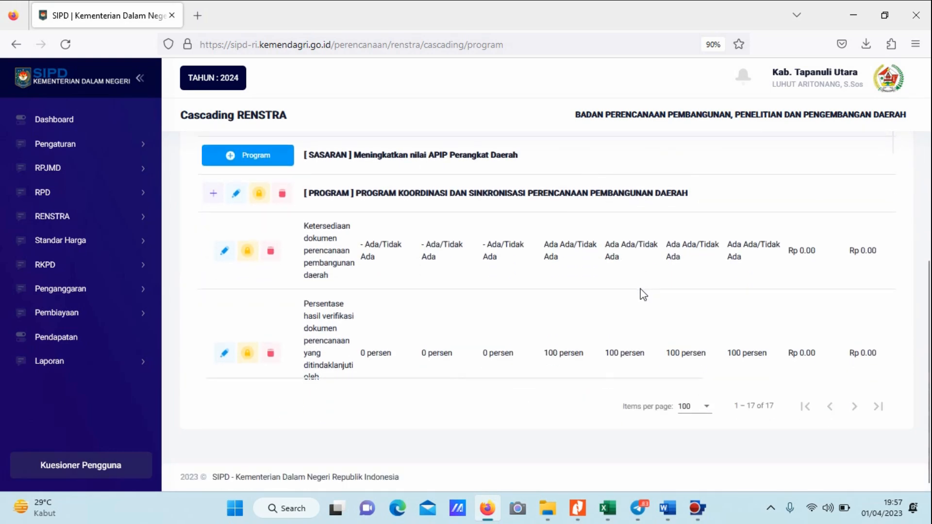
scroll(629, 286, "up", 3)
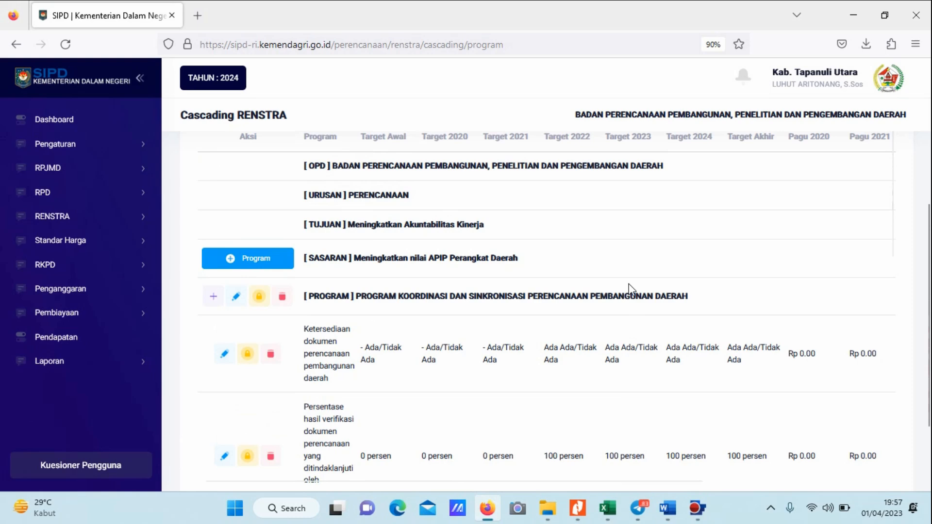
scroll(614, 285, "down", 2)
Open Sheet1 of the Excel mapping and examine which program belongs to each Sasaran and Urusan, comparing it with the SIPD Program list.
key("alt+Tab")
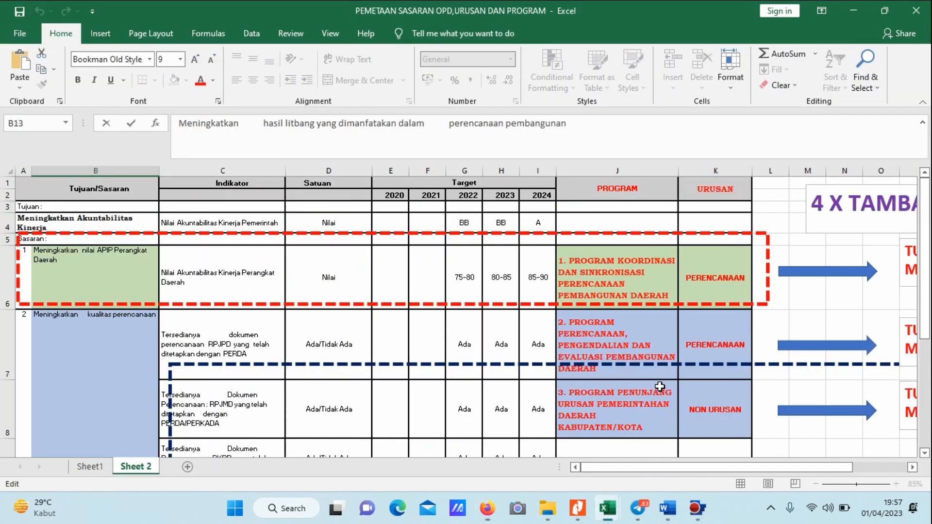
left_click(607, 507)
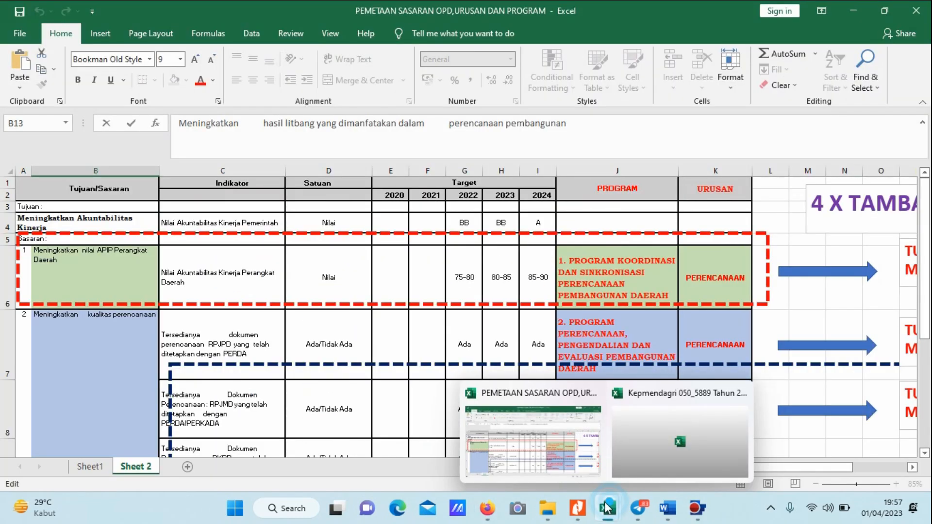
left_click(89, 466)
left_click(465, 296)
scroll(510, 280, "down", 1)
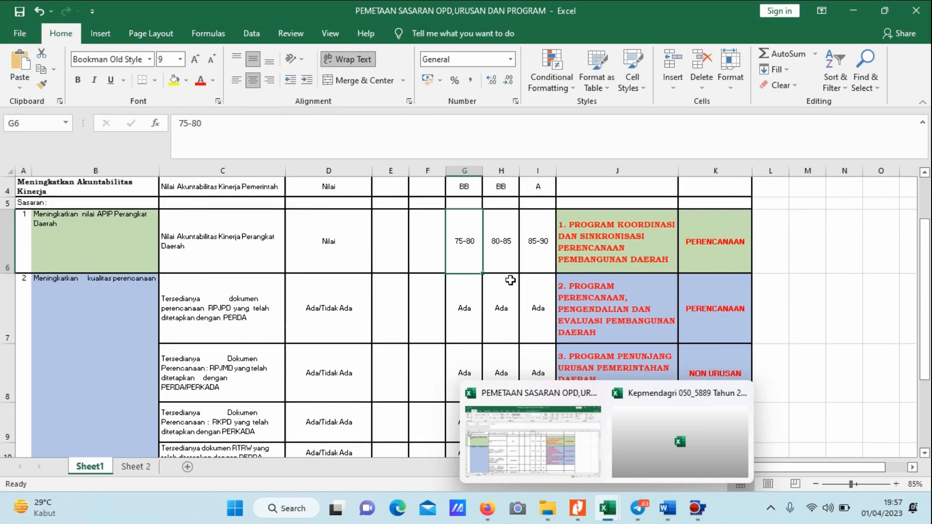
left_click(610, 295)
left_click(293, 283)
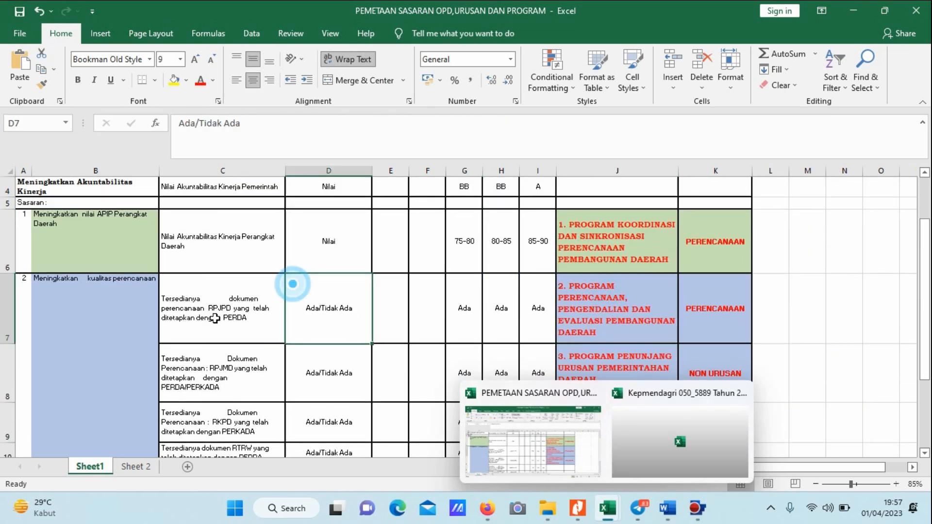
scroll(137, 321, "down", 1)
scroll(137, 321, "down", 1)
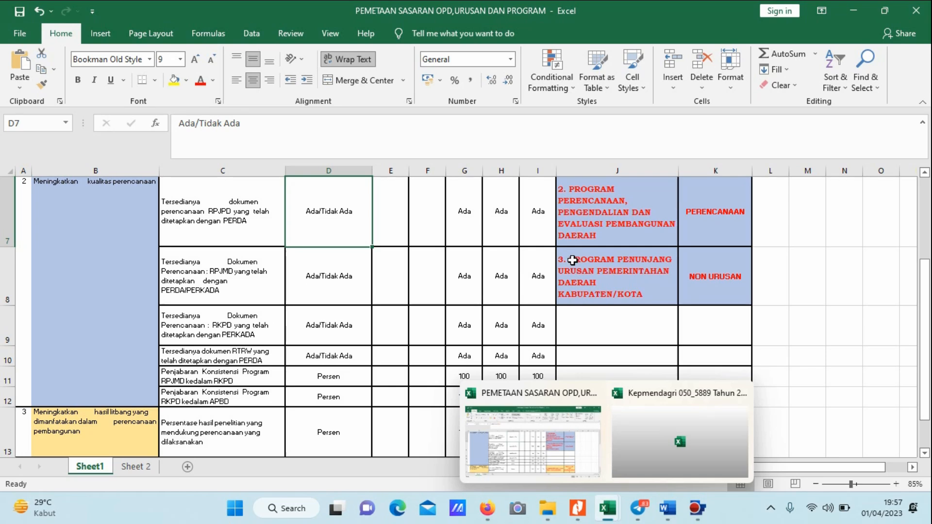
left_click(572, 260)
key("alt+Tab")
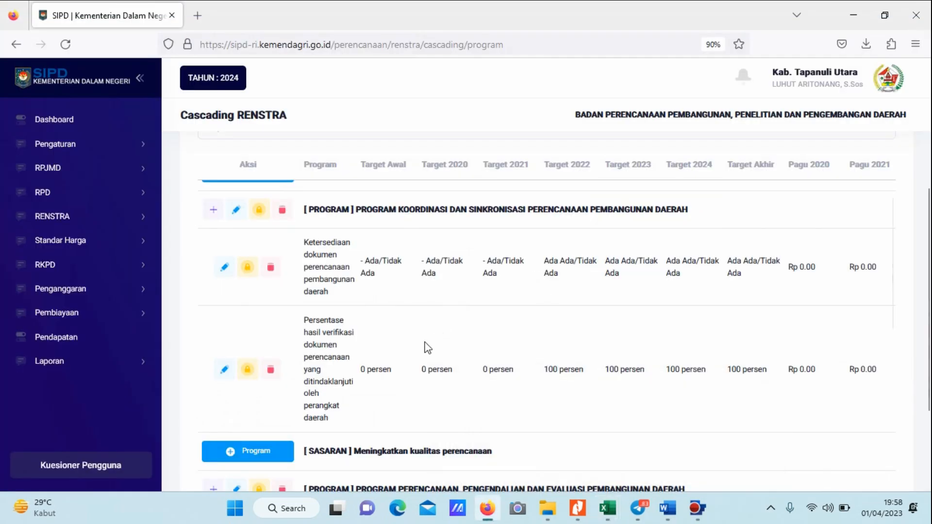
scroll(440, 345, "down", 1)
key("alt+Tab")
scroll(387, 308, "up", 2)
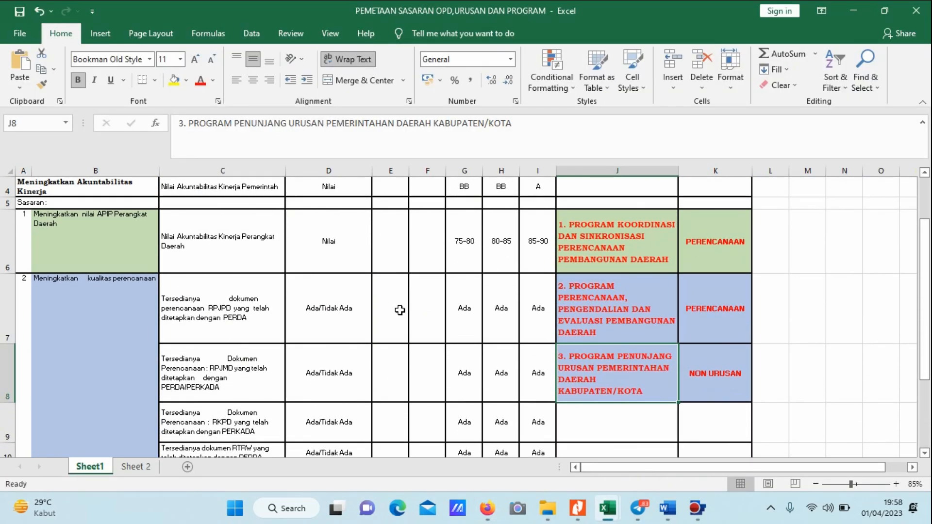
In Firefox, add and save PROGRAM PENUNJANG URUSAN PEMERINTAHAN DAERAH KABUPATEN/KOTA for the Sasaran "Meningkatkan kualitas perencanaan" under NON URUSAN.
key("alt+Tab")
scroll(498, 273, "up", 1)
scroll(495, 272, "down", 8)
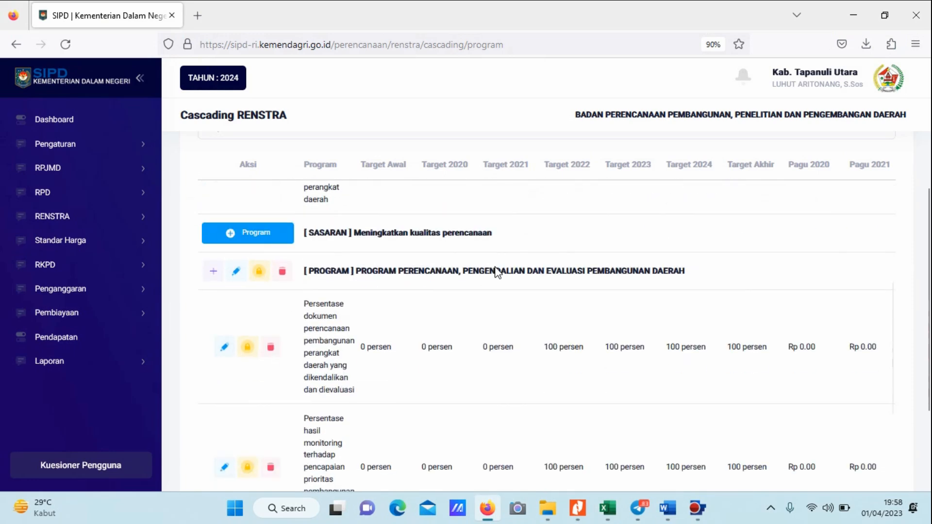
scroll(534, 276, "down", 3)
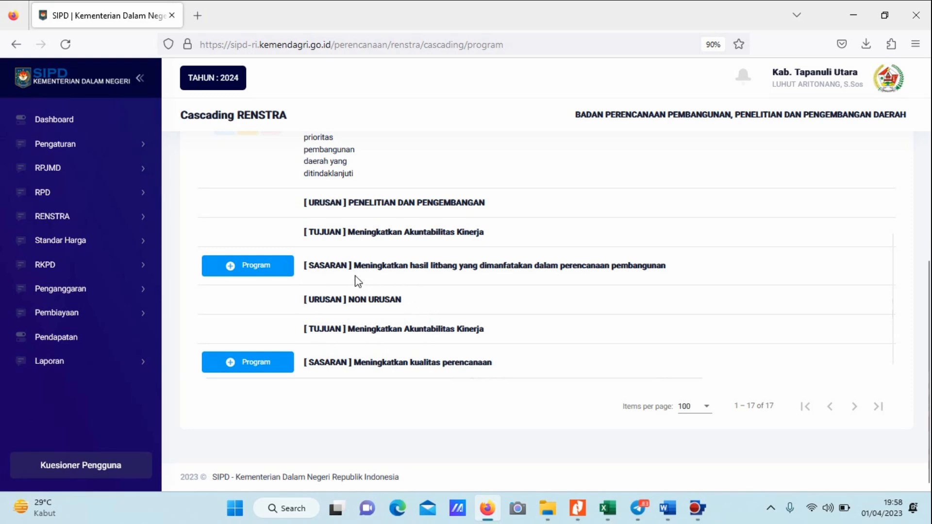
left_click(270, 368)
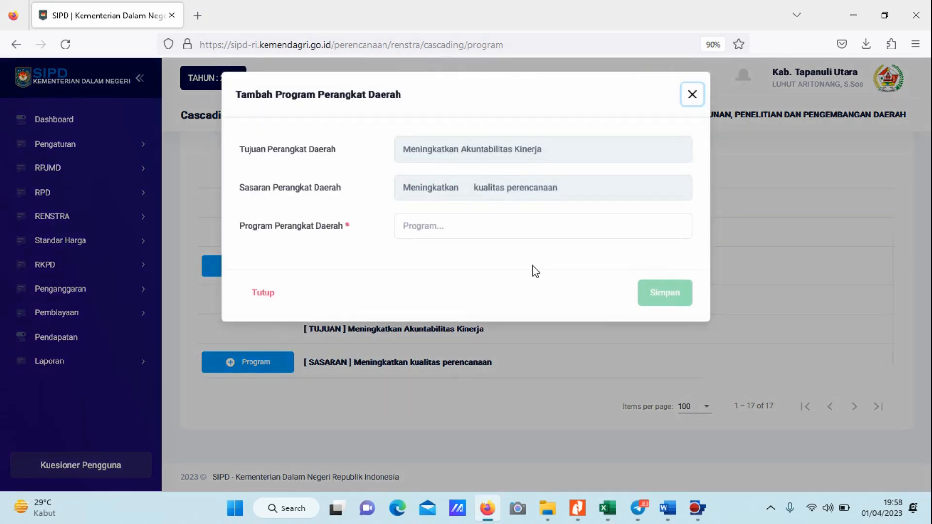
left_click(474, 227)
left_click(489, 263)
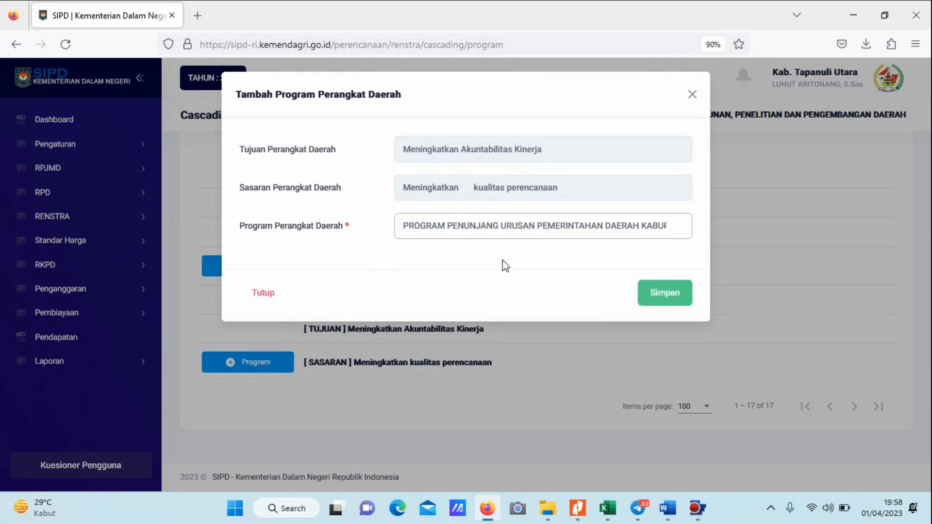
left_click(658, 293)
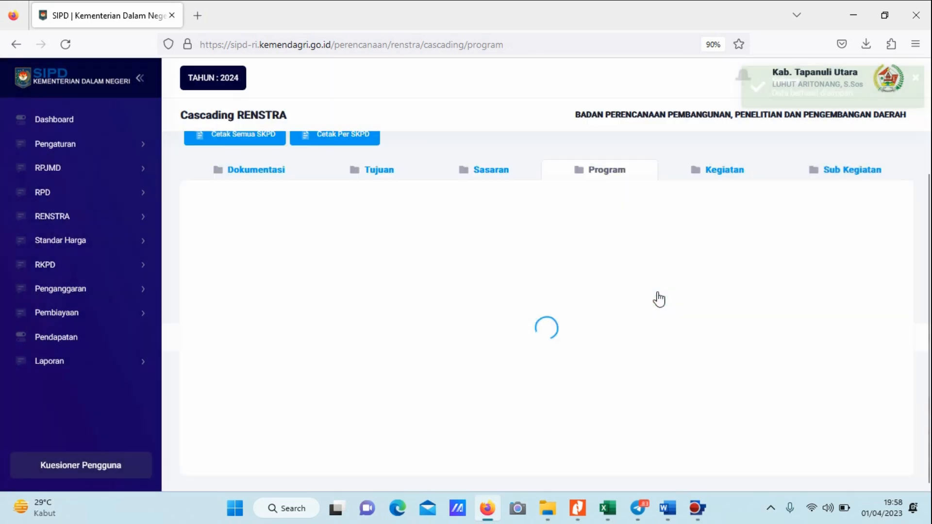
Add and save PROGRAM PENELITIAN DAN PENGEMBANGAN DAERAH for the Sasaran "Meningkatkan hasil litbang yang dimanfatakan dalam perencanaan pembangunan" under PENELITIAN DAN PENGEMBANGAN.
scroll(572, 260, "down", 10)
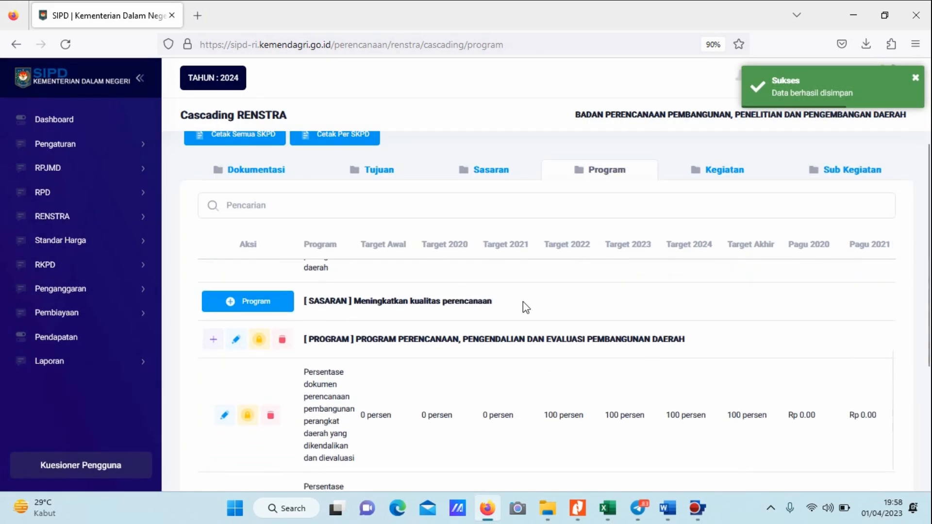
scroll(524, 302, "down", 5)
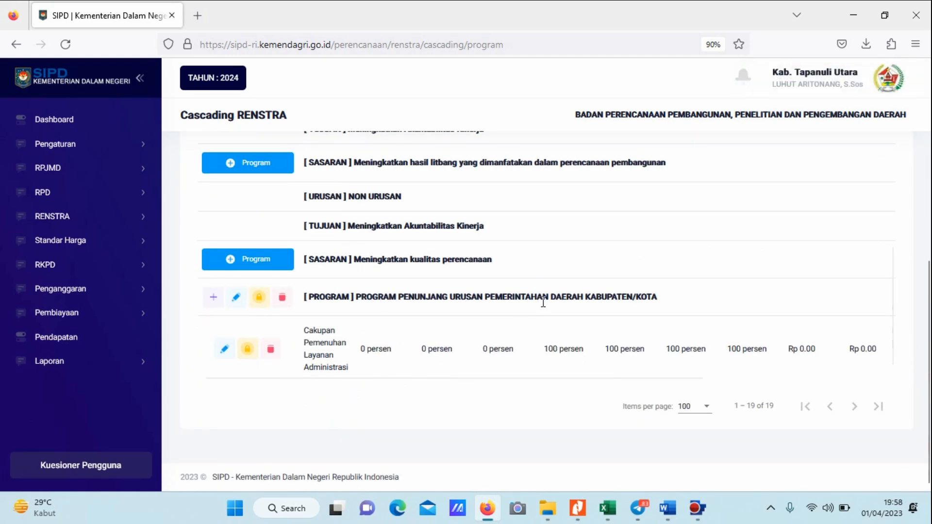
scroll(563, 301, "up", 1)
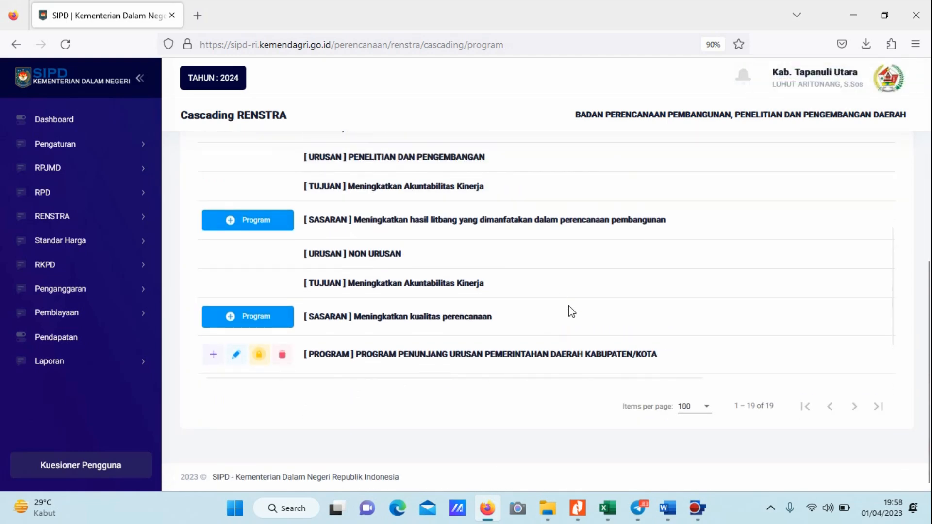
scroll(294, 251, "up", 1)
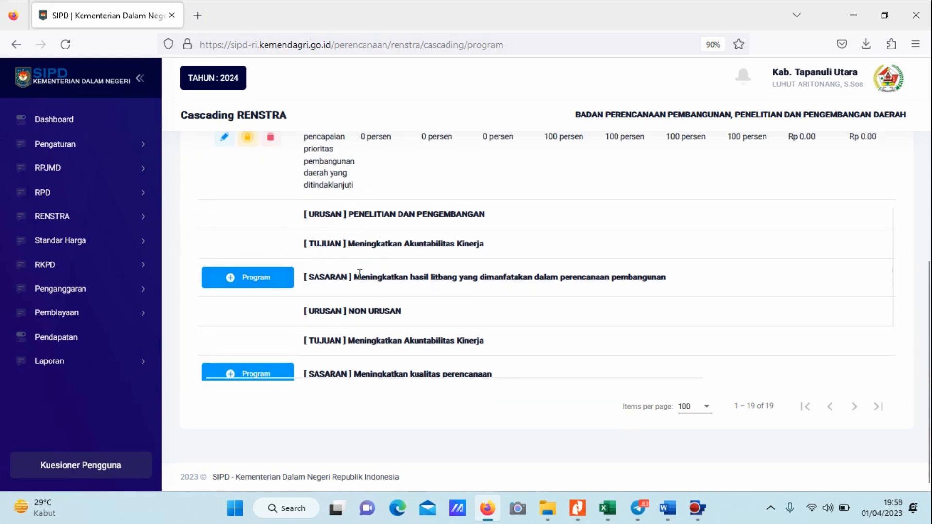
scroll(362, 281, "up", 1)
scroll(465, 252, "down", 1)
left_click(260, 278)
left_click(439, 225)
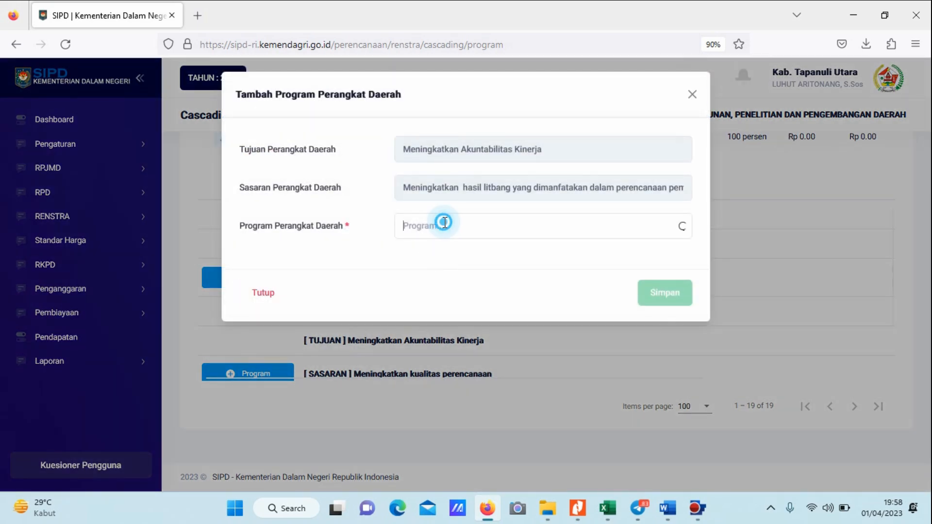
left_click(458, 252)
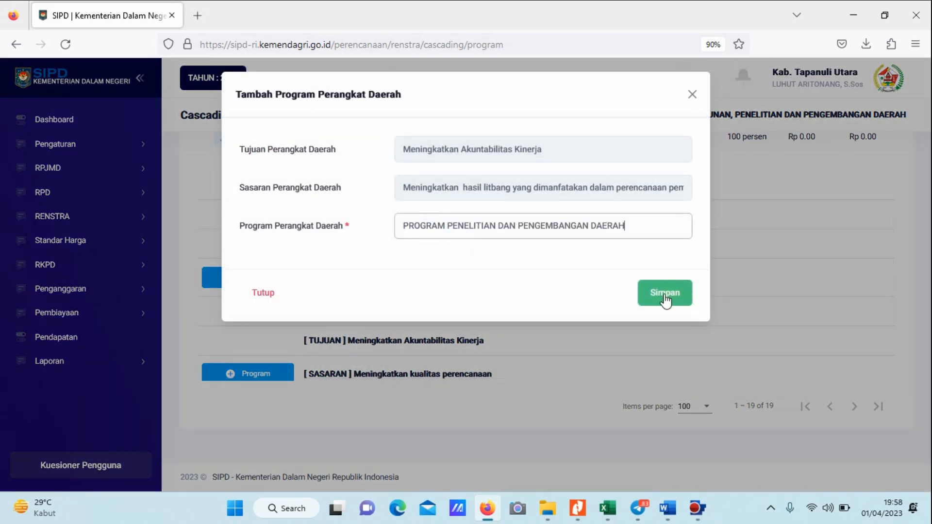
left_click(665, 296)
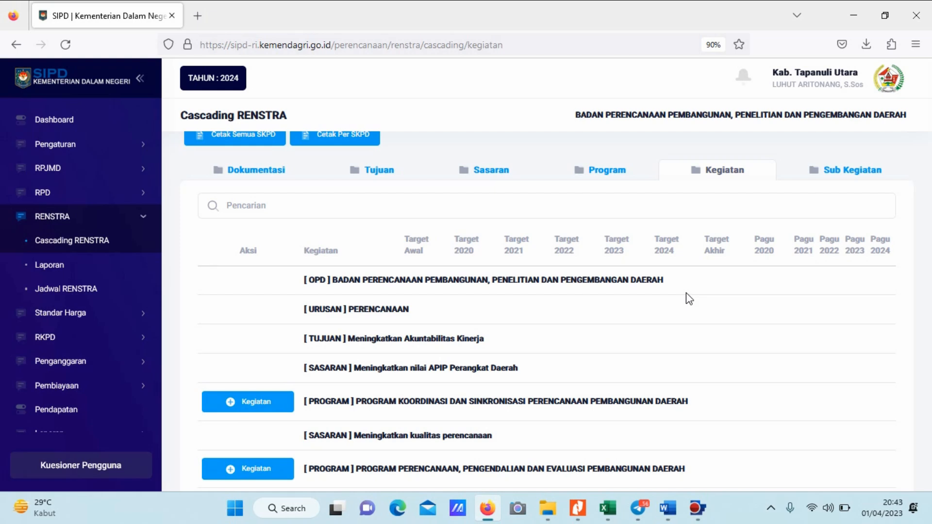
Review the programs of each Urusan and Sasaran in the Kegiatan list of Cascading RENSTRA.
scroll(689, 298, "down", 4)
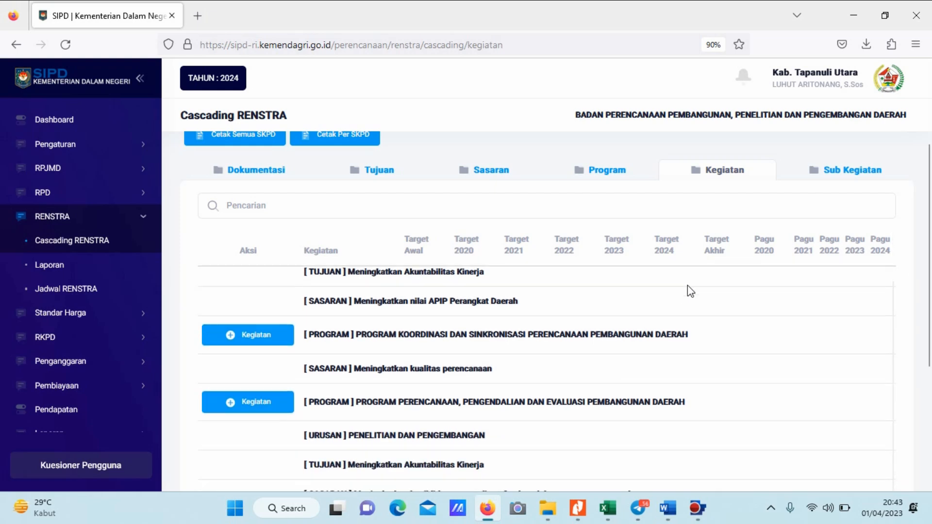
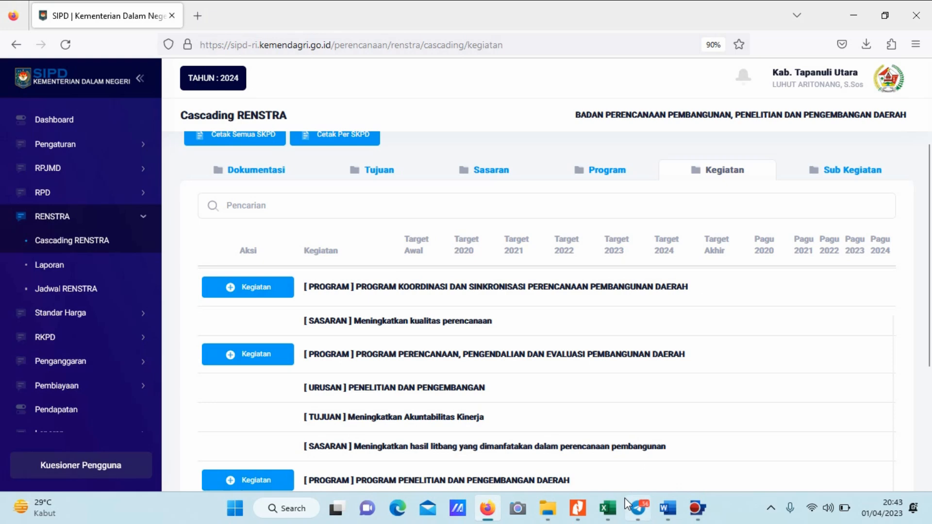
Switch to the rencana program, kegiatan dan pendanaan PDF in Nitro Pro and compare page 8's Kegiatan rows with the SIPD program list.
left_click(578, 508)
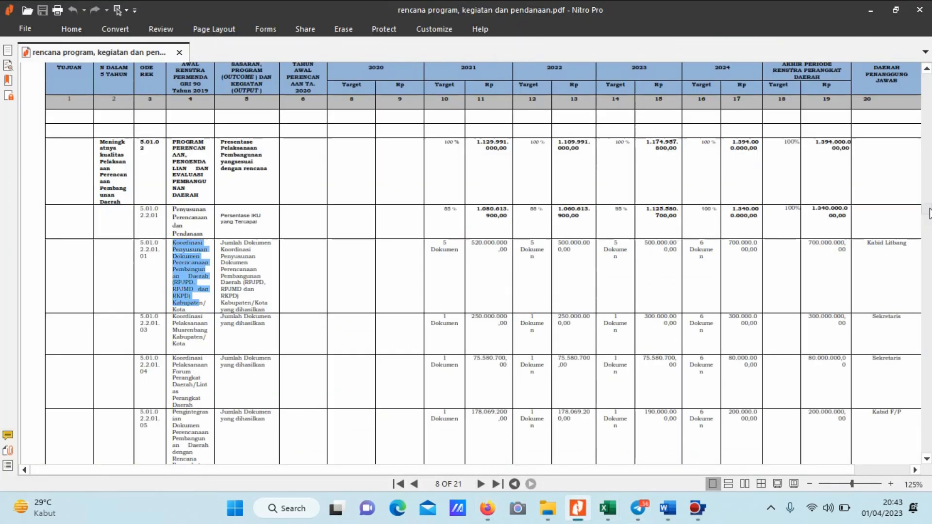
left_click_drag(926, 212, 926, 71)
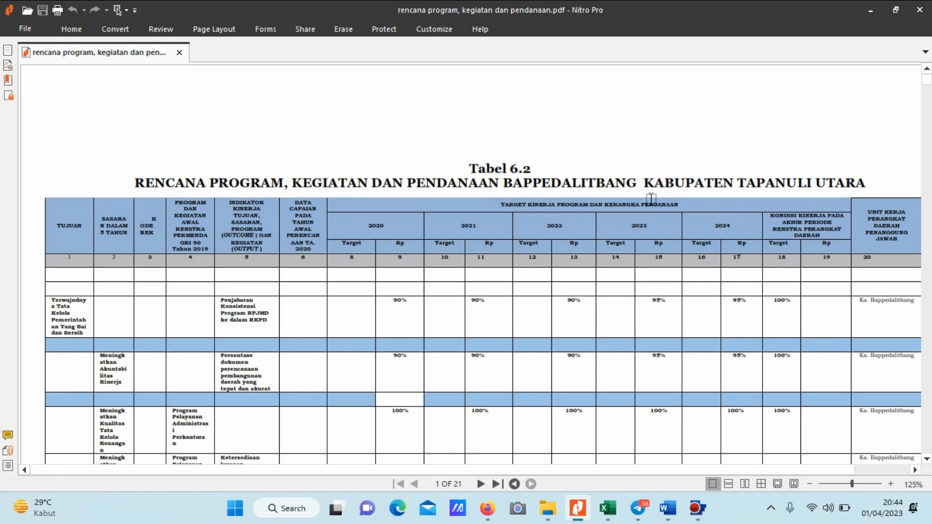
left_click(449, 483)
type("8")
key("Return")
scroll(274, 387, "down", 2)
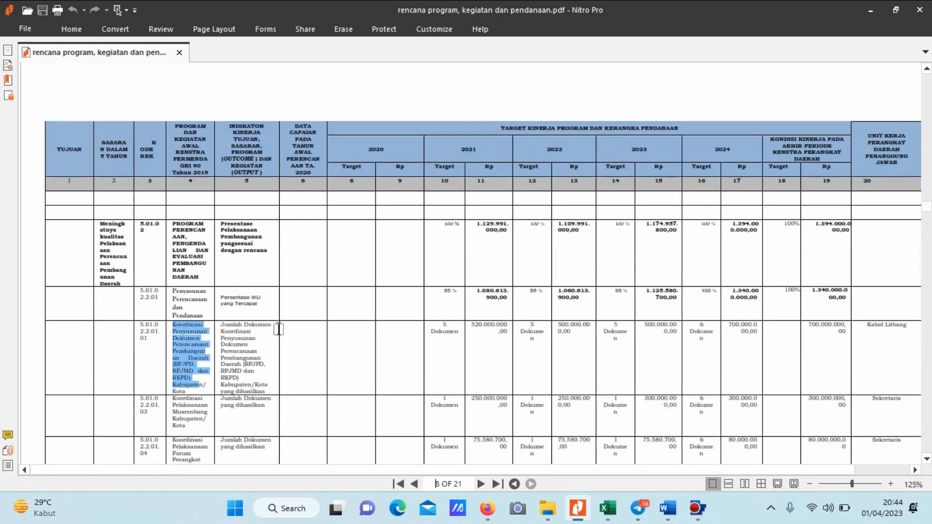
scroll(278, 329, "down", 2)
key("alt+Tab")
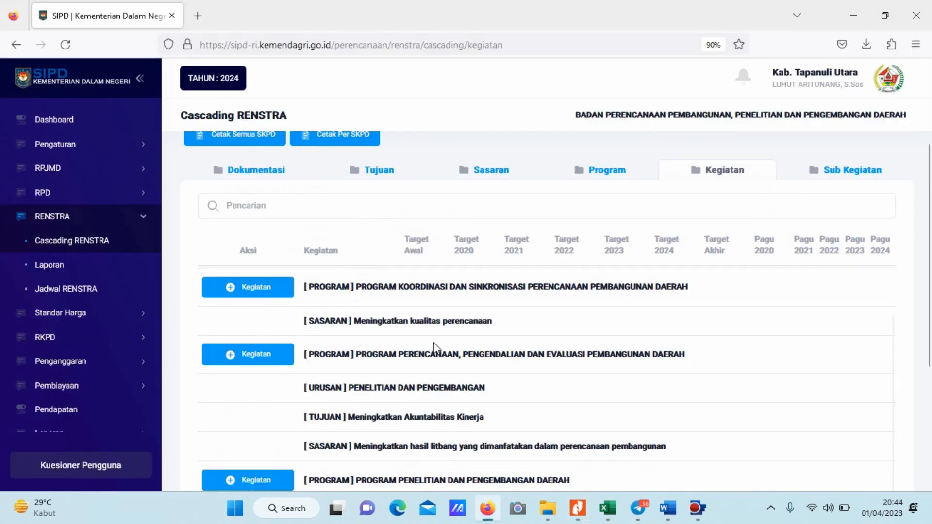
scroll(432, 342, "down", 1)
key("alt+Tab")
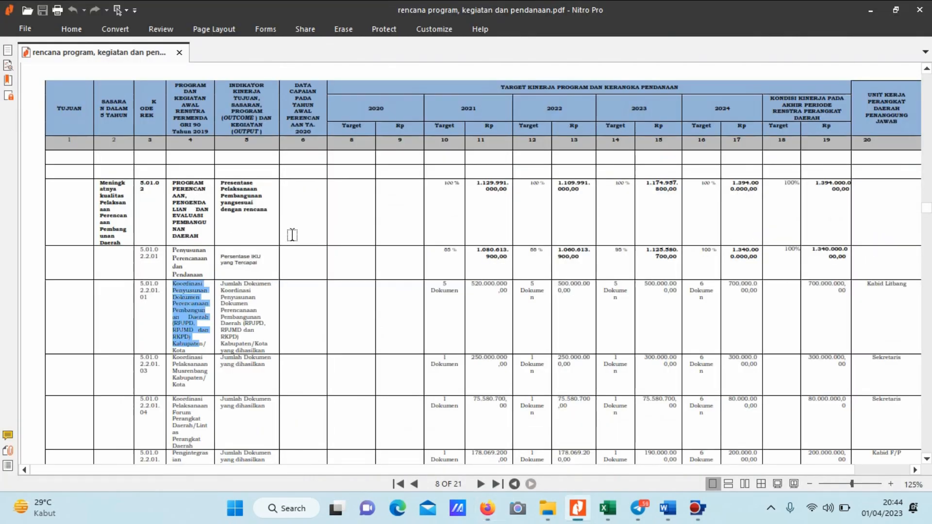
key("alt+Tab")
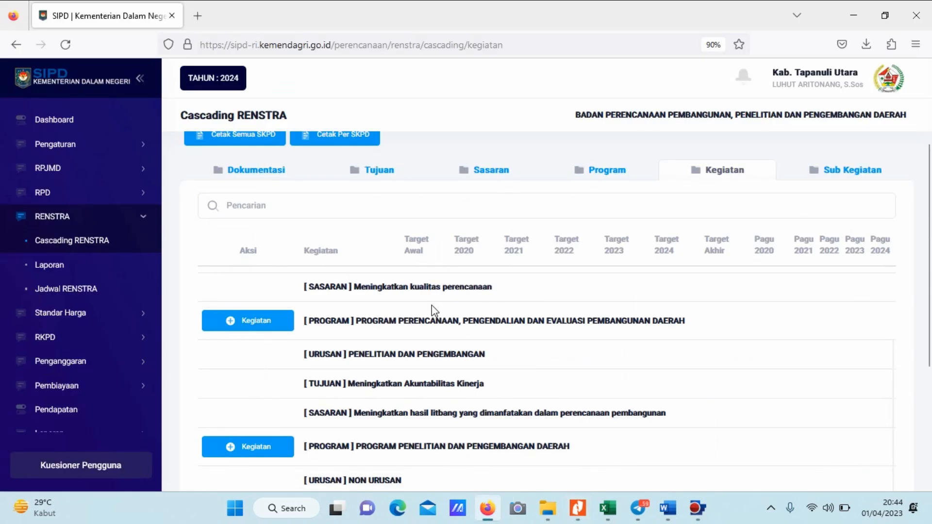
In Firefox, add and save the Kegiatan Penyusunan Perencanaan dan Pendanaan under PROGRAM PERENCANAAN, PENGENDALIAN DAN EVALUASI PEMBANGUNAN DAERAH, checking it against the PDF.
left_click(249, 322)
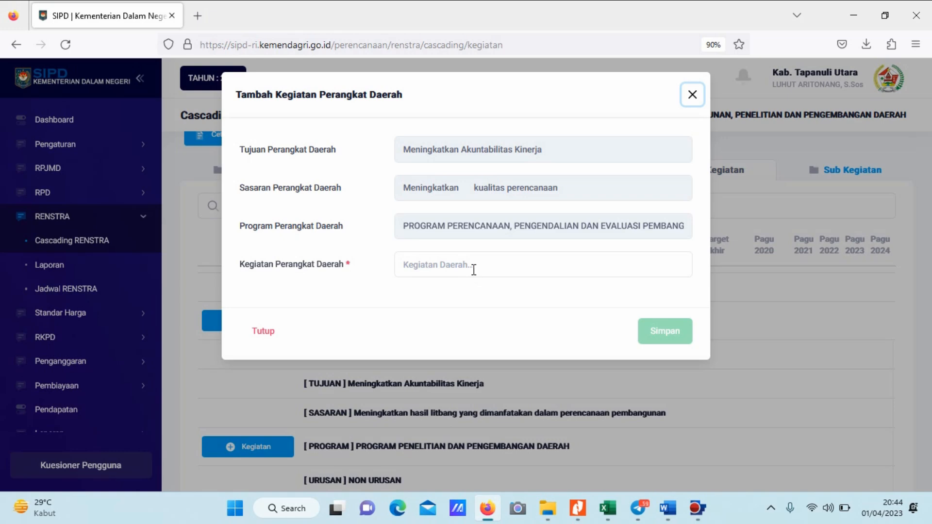
left_click(474, 270)
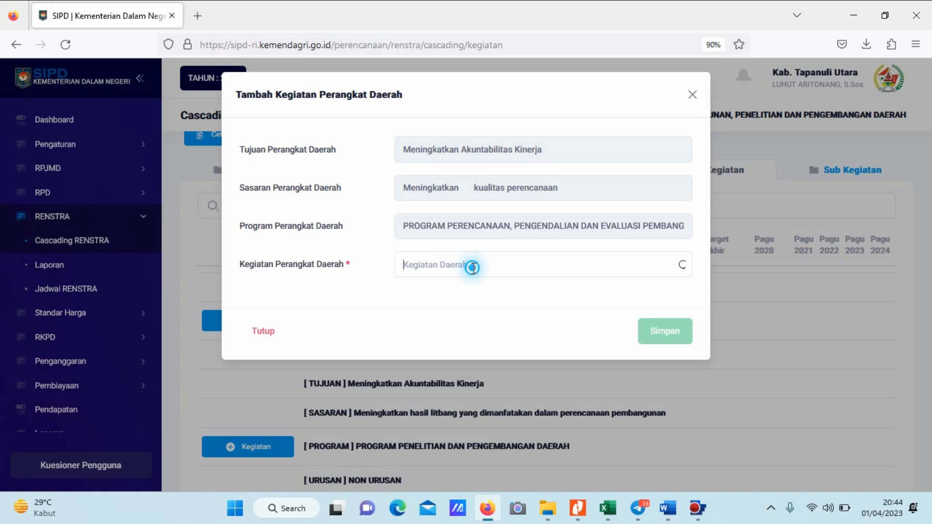
key("alt+Tab")
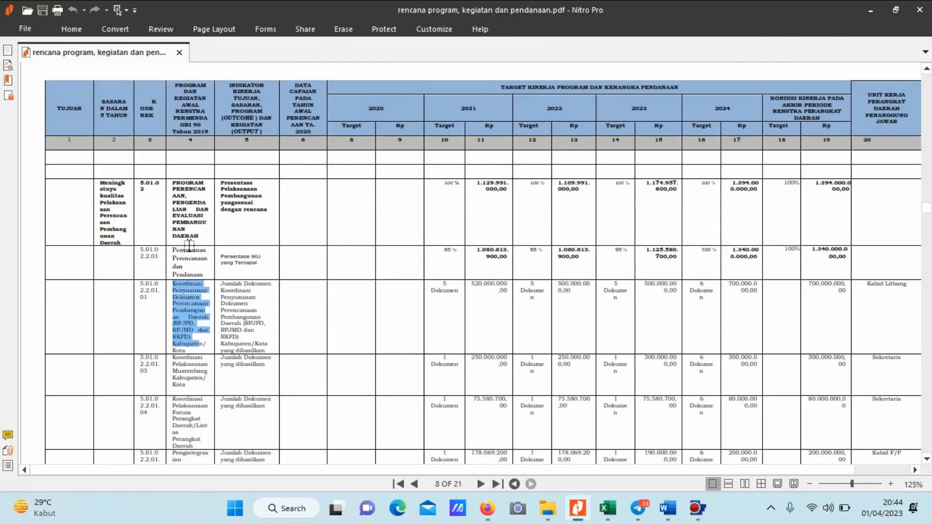
left_click(189, 245)
key("alt+Tab")
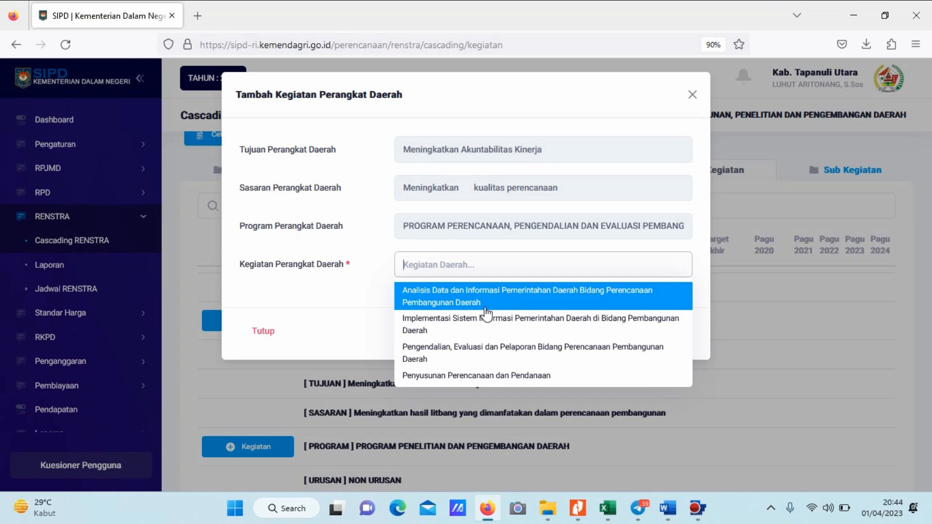
left_click(498, 376)
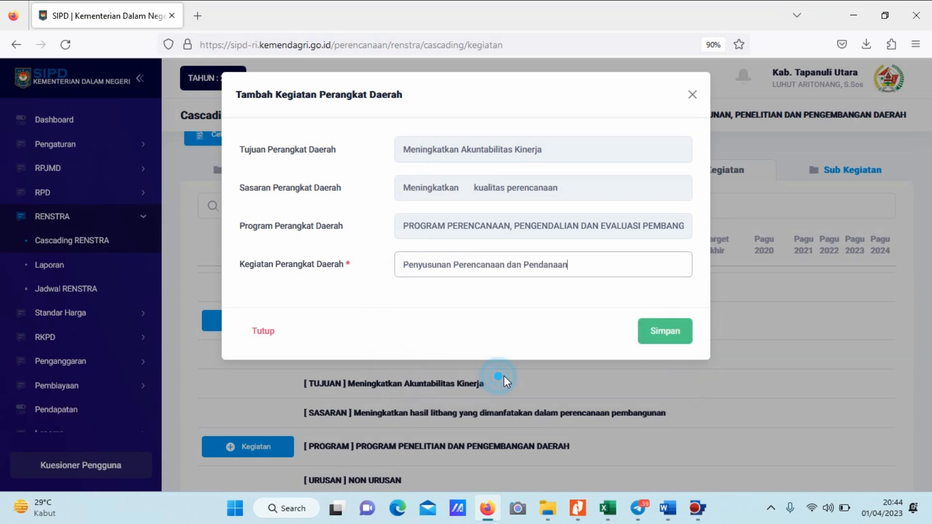
left_click(663, 336)
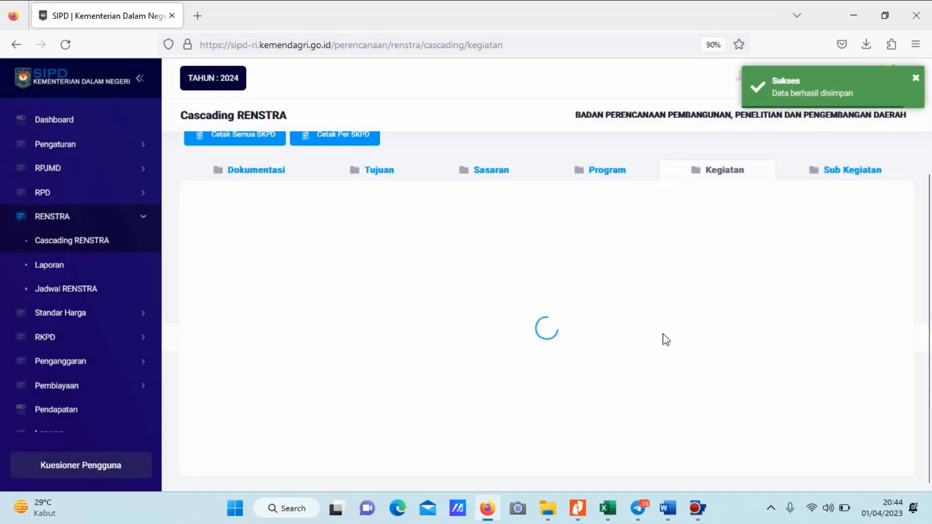
Open the new Kegiatan's indicator form and fill Tolok Ukur Indikator with "Persentase IKU yang Tercapai" copied from the PDF.
scroll(484, 264, "down", 2)
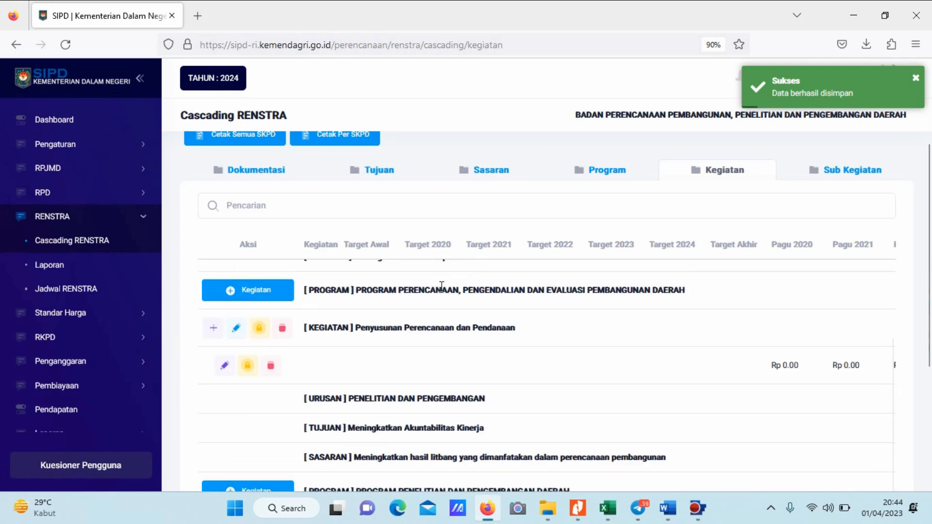
left_click(215, 328)
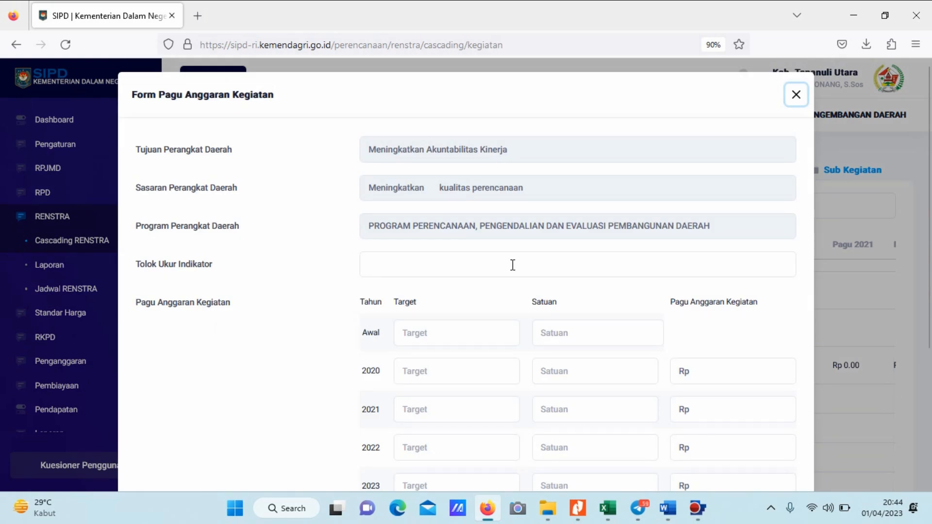
scroll(512, 265, "down", 2)
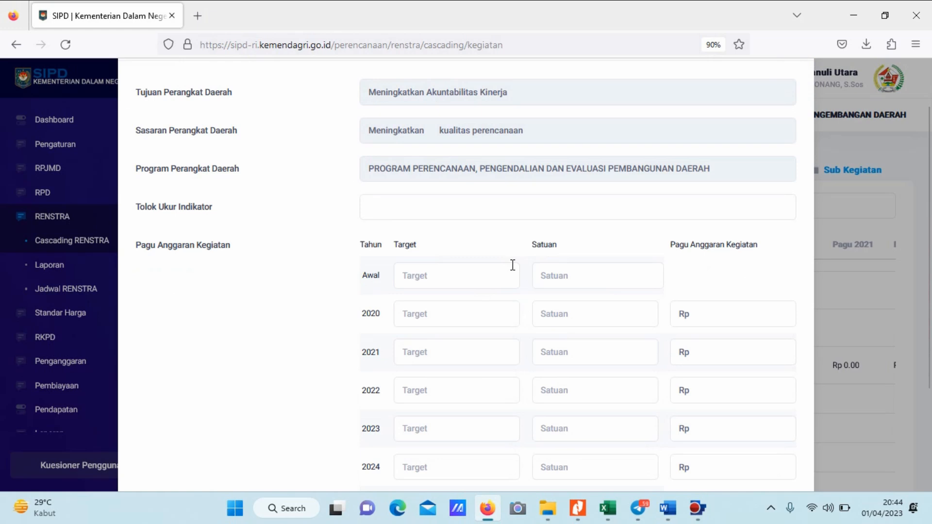
key("alt+Tab")
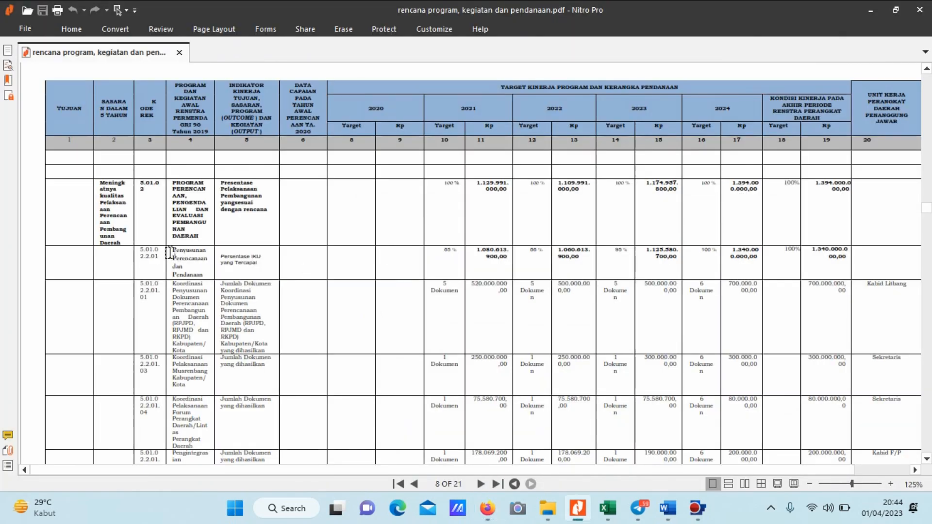
left_click(174, 252)
left_click_drag(222, 257, 277, 261)
key("ctrl+c")
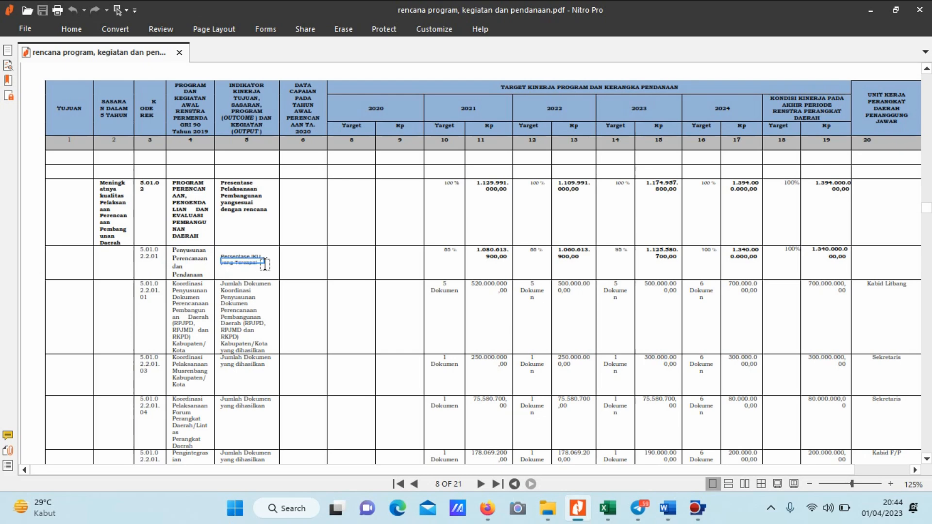
key("alt+Tab")
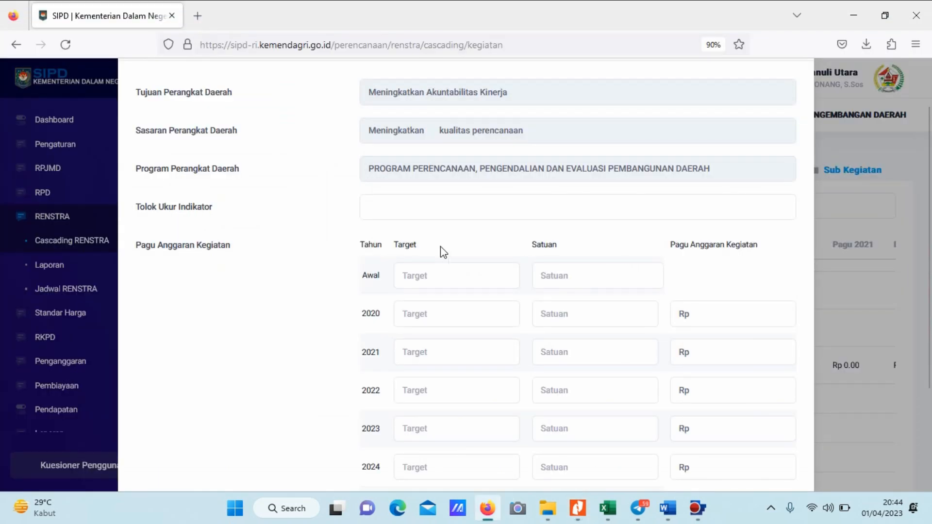
left_click(429, 212)
key("ctrl+v")
Enter "-" as the Kegiatan's Target for Awal, 2020 and 2021.
left_click(430, 272)
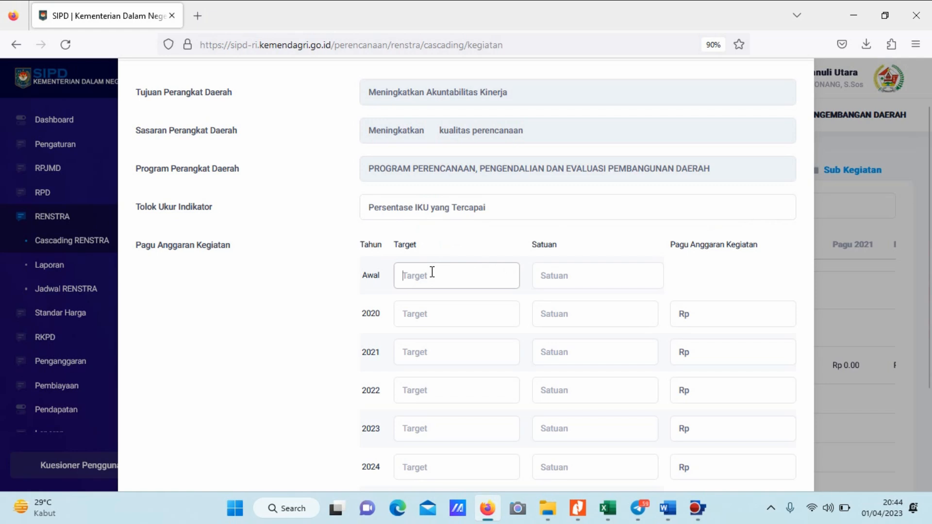
type("-")
left_click(427, 313)
type("-")
left_click(429, 353)
type("-")
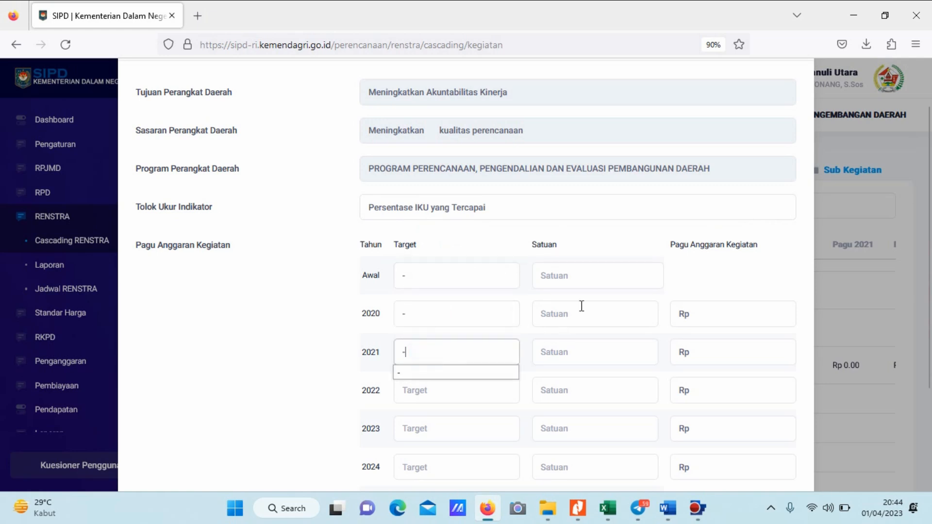
Set the Satuan to persen for every year and the Pagu Anggaran Kegiatan to Rp 0 for 2020 and 2021.
left_click(592, 277)
type("per")
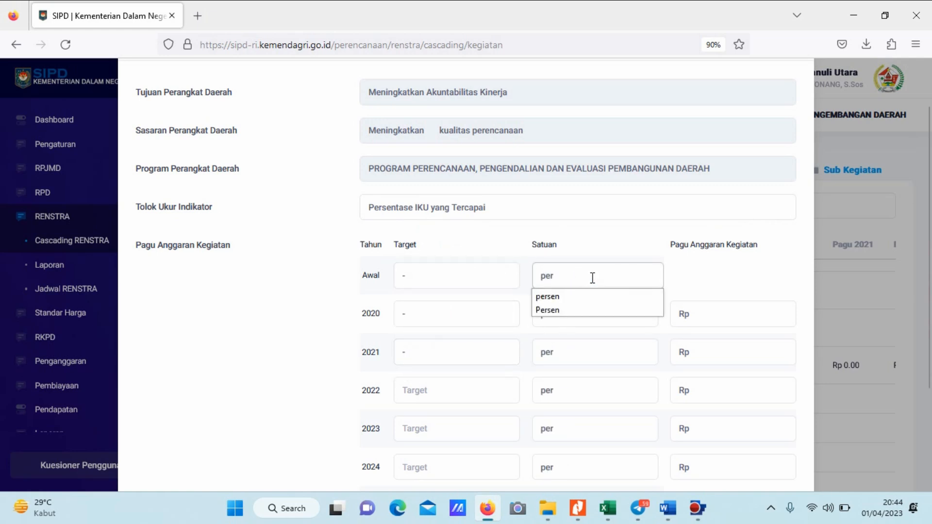
left_click(566, 297)
left_click(711, 313)
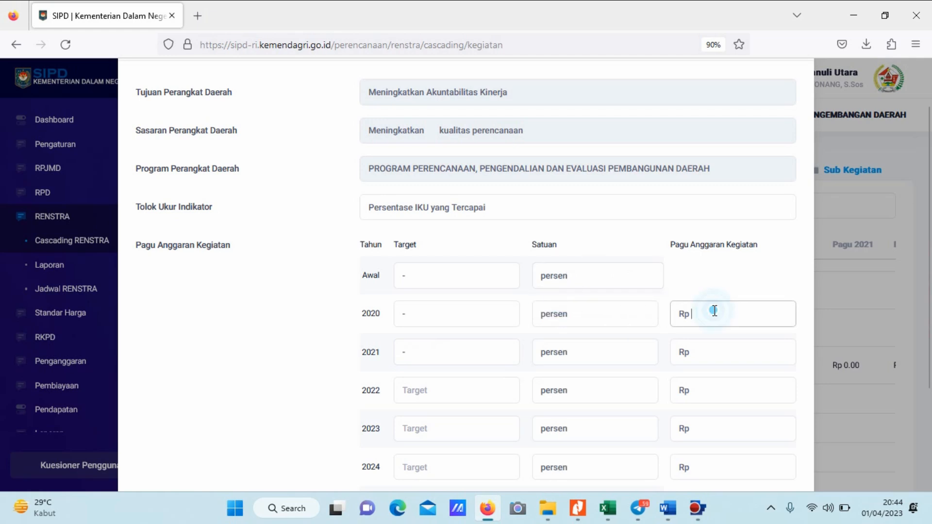
type("0")
left_click(708, 349)
type("0")
Set the Kegiatan's Target to 88 for 2022, 90 for 2023, and 100 for both 2024 and Akhir.
left_click(418, 390)
scroll(424, 308, "down", 2)
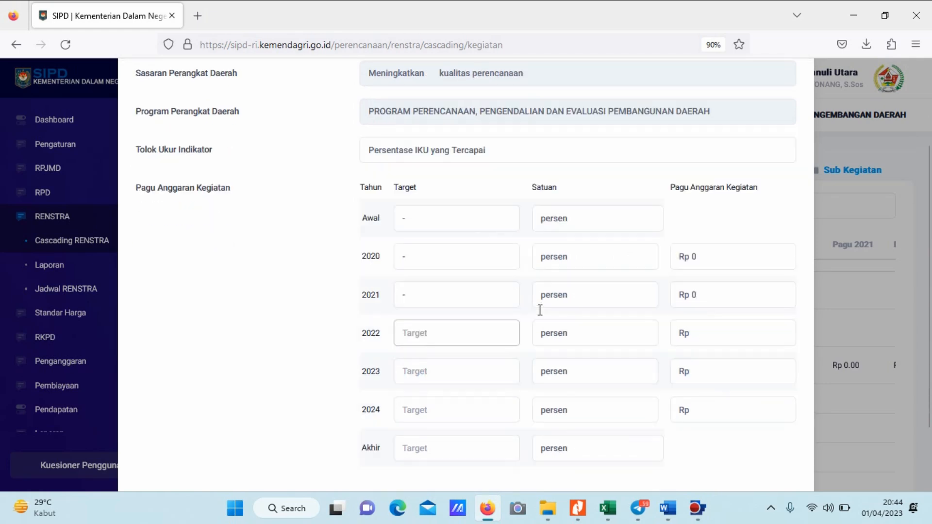
scroll(542, 315, "down", 1)
type("88")
left_click(437, 313)
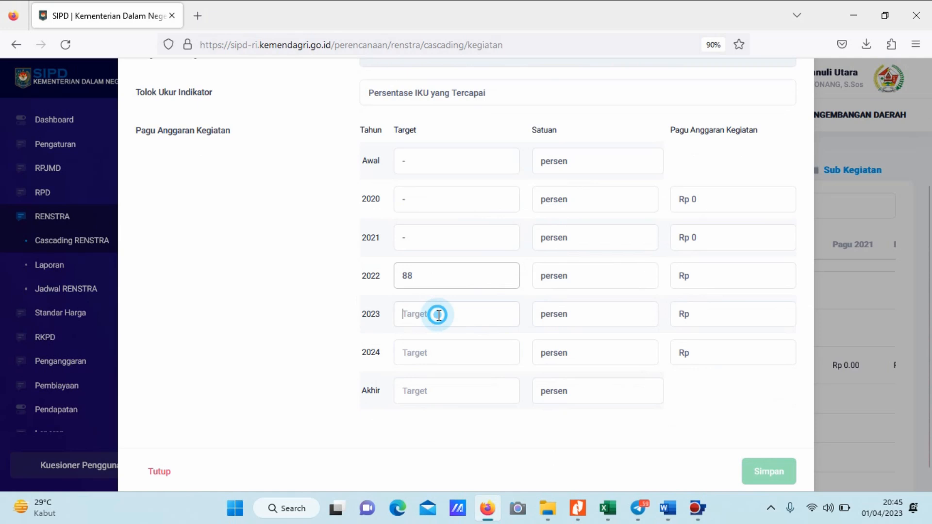
type("9")
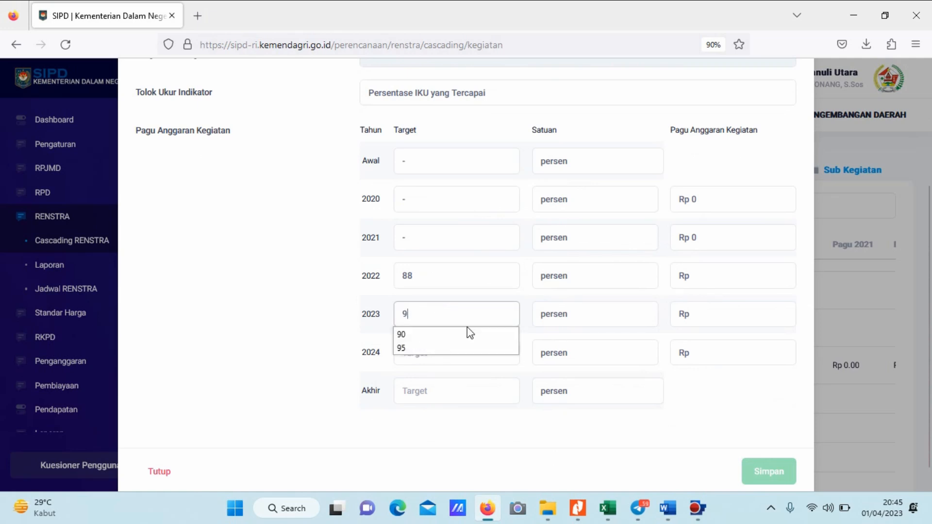
key("alt+Tab")
key("alt+Tab")
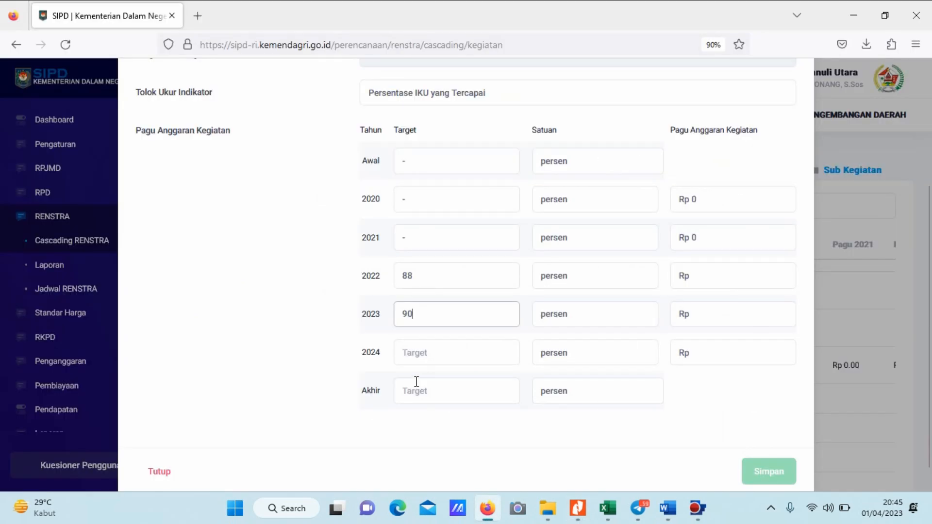
left_click(419, 357)
type("100")
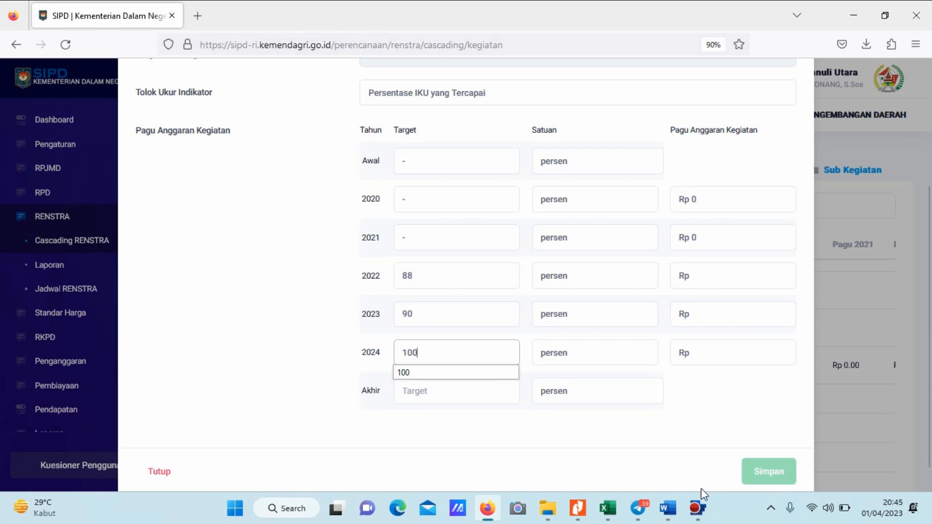
left_click(480, 387)
type("100")
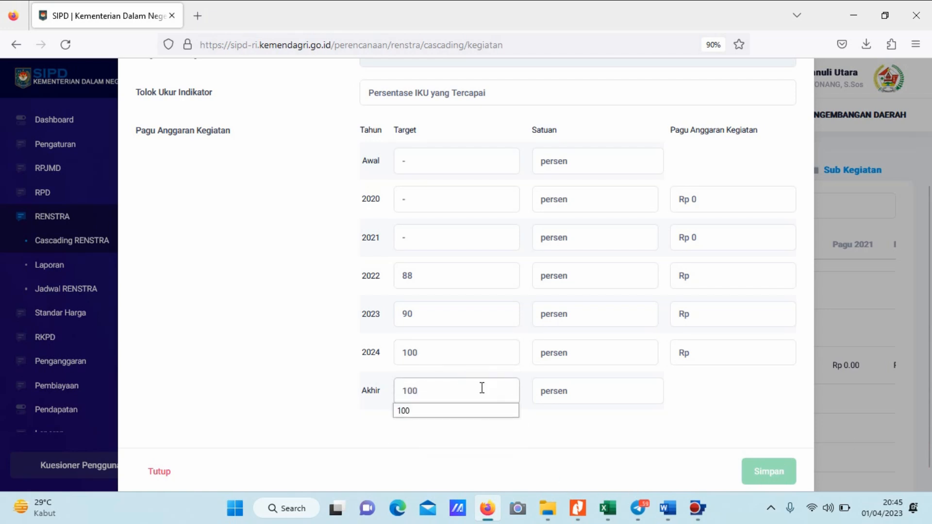
Set the Pagu Anggaran Kegiatan to Rp 800,000,000 for 2022 and Rp 850,000,000 for 2023.
left_click(702, 282)
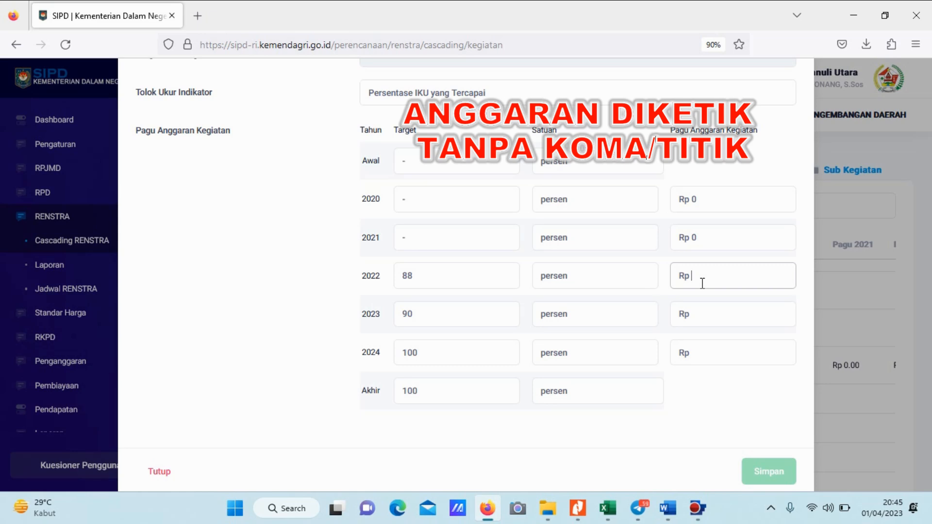
type("10")
key("BackSpace")
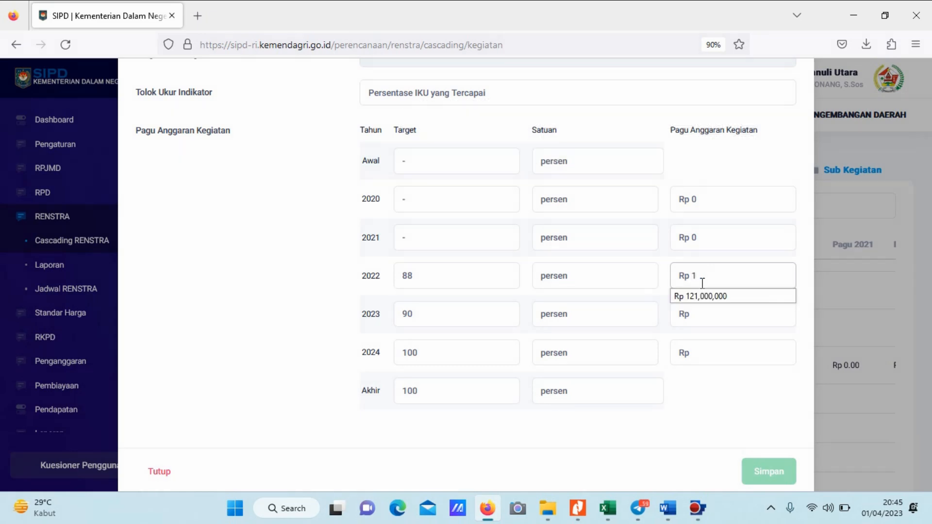
key("BackSpace")
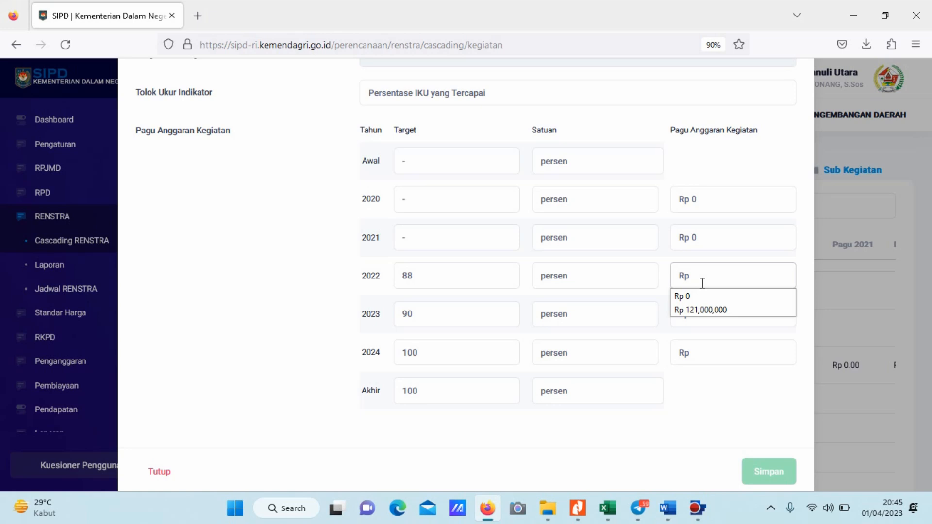
type("8,000,000,000")
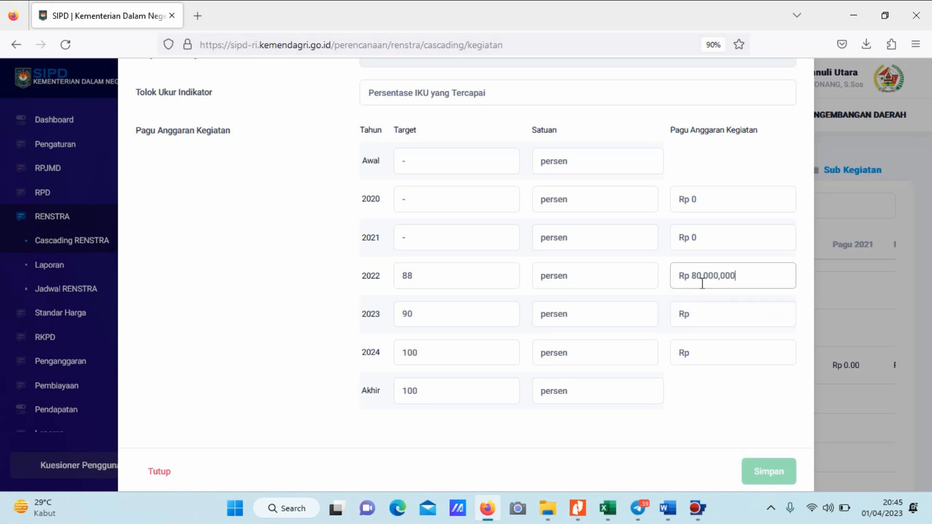
key("BackSpace")
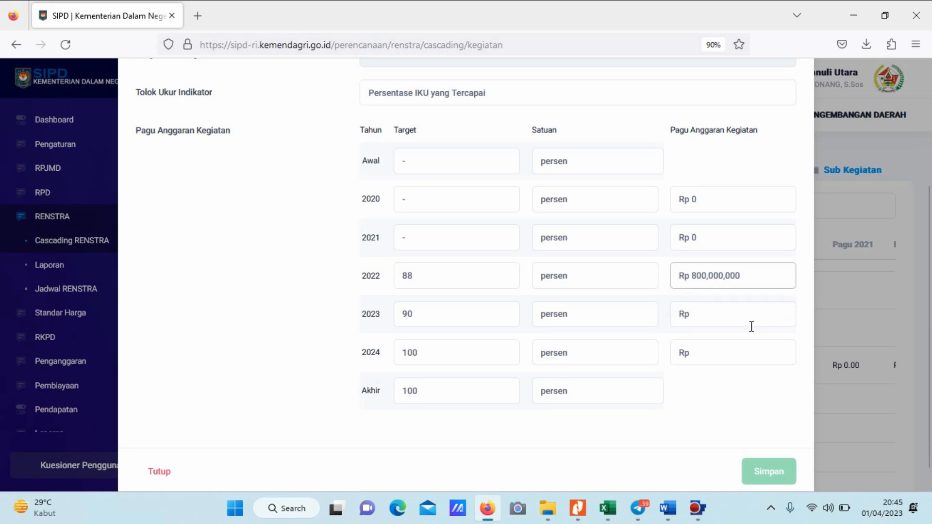
left_click(734, 324)
type("850,00")
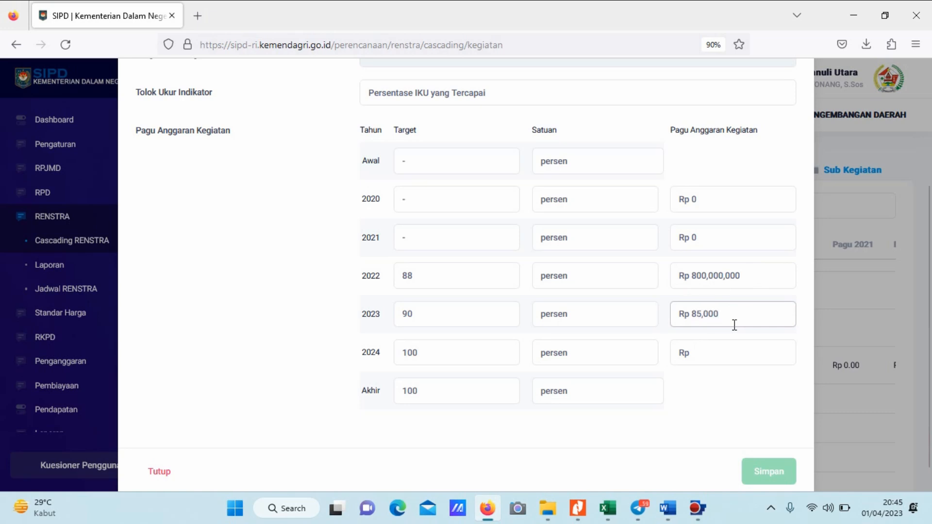
type("0,000")
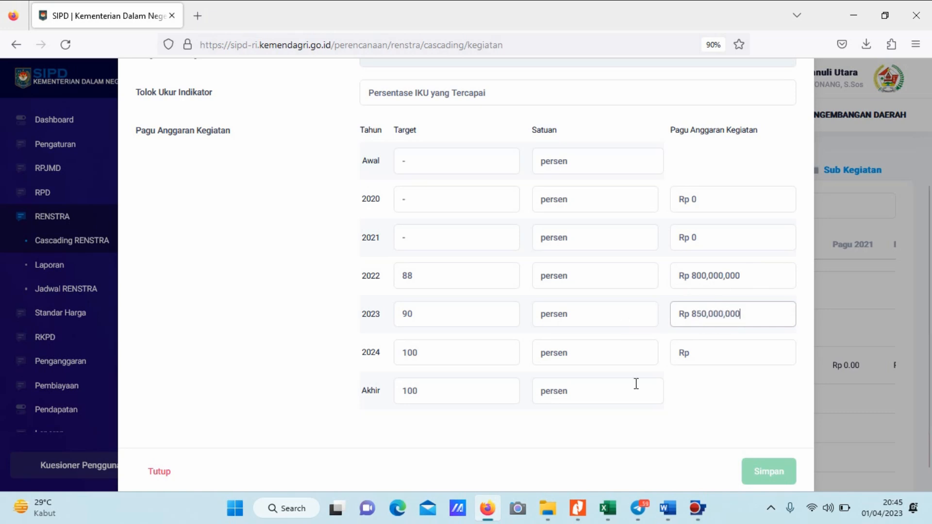
Set the Pagu Anggaran Kegiatan for 2024 to Rp 900,000,000 and save the Kegiatan indicator.
left_click(720, 355)
type("900,000,000")
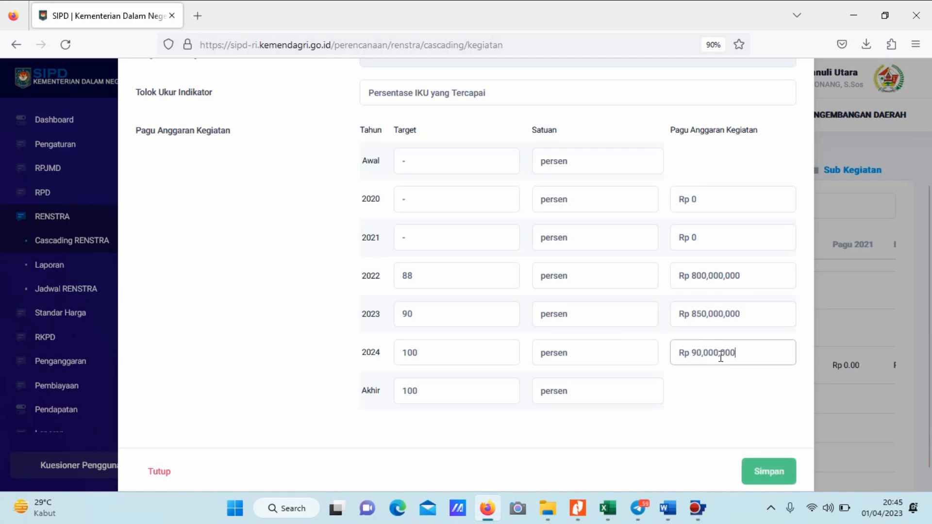
left_click(766, 470)
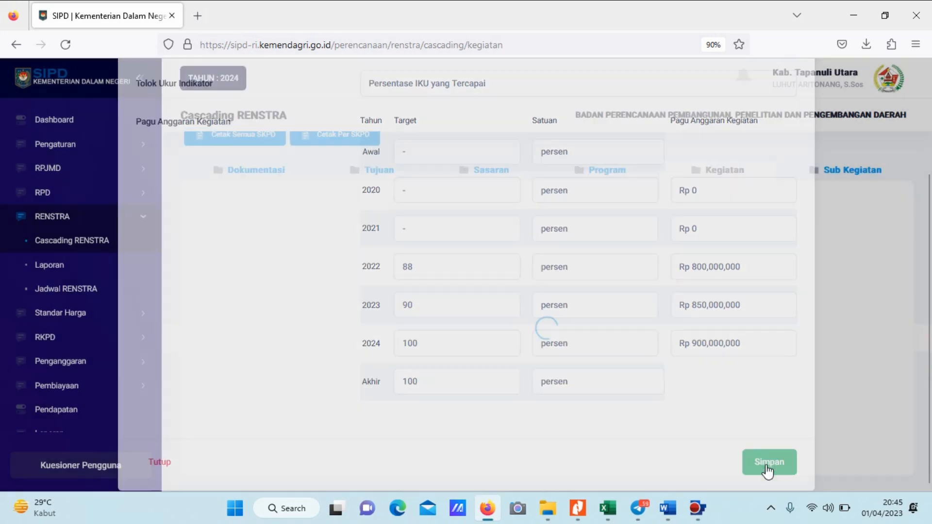
scroll(671, 277, "down", 3)
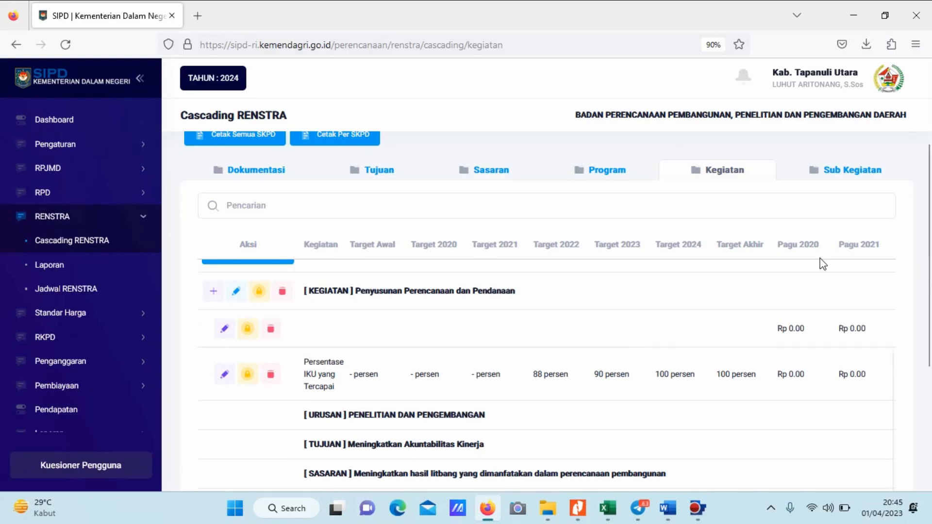
scroll(821, 262, "up", 2)
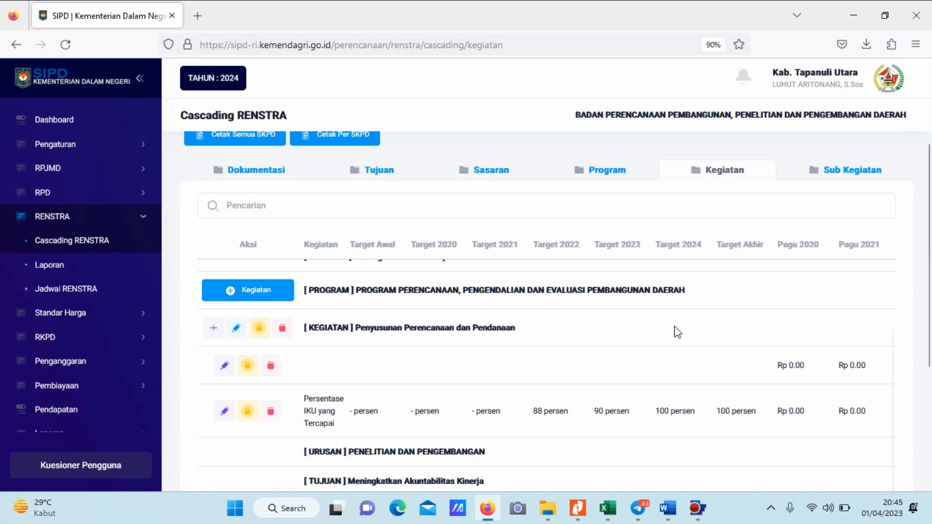
Add the Sub Kegiatan "Koordinasi Penyusunan dan Penetapan Dokumen Perencanaan Pembangunan Daerah Kabupaten/Kota" under the Kegiatan Penyusunan Perencanaan dan Pendanaan, checking the planning PDF.
left_click(828, 170)
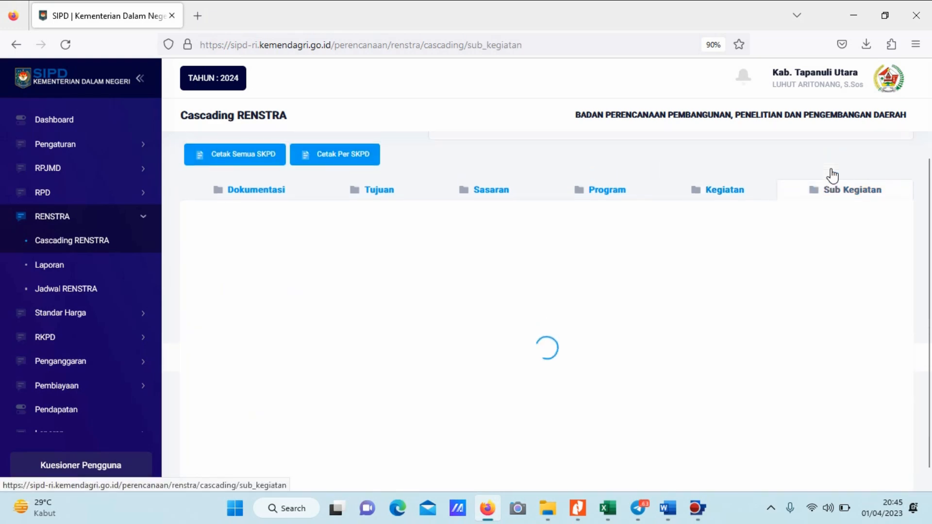
scroll(530, 308, "down", 9)
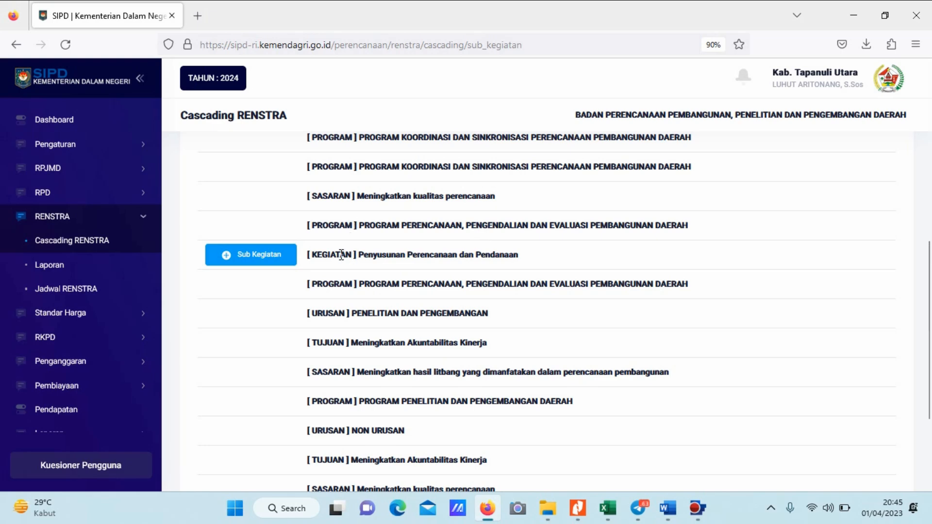
left_click(242, 255)
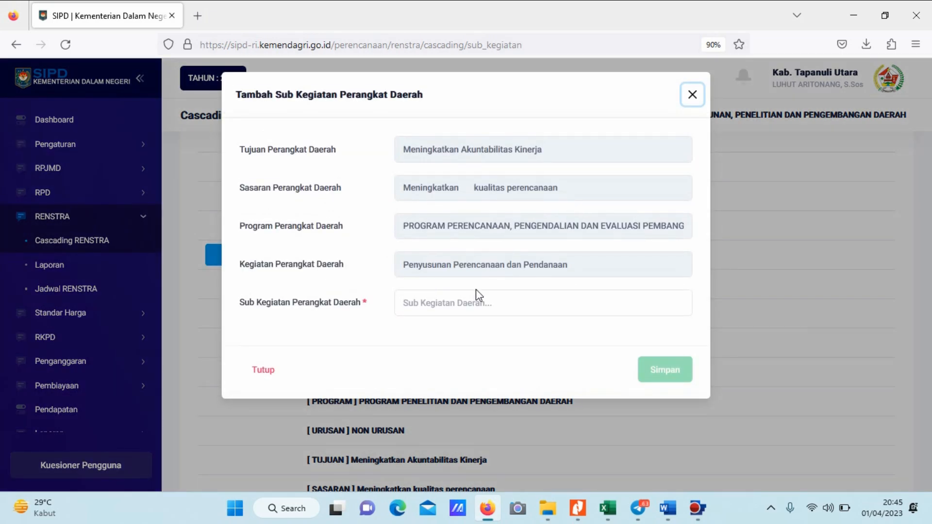
left_click(503, 306)
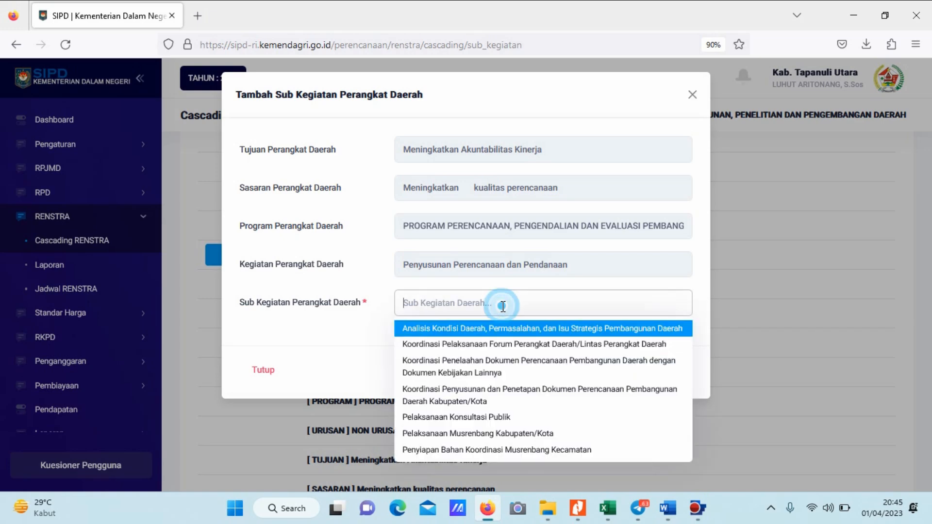
key("alt+Tab")
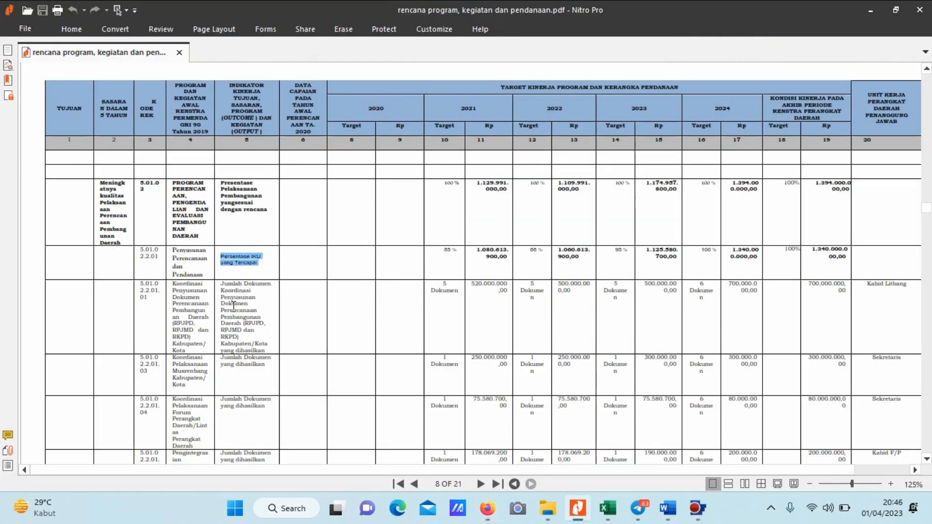
key("alt+Tab")
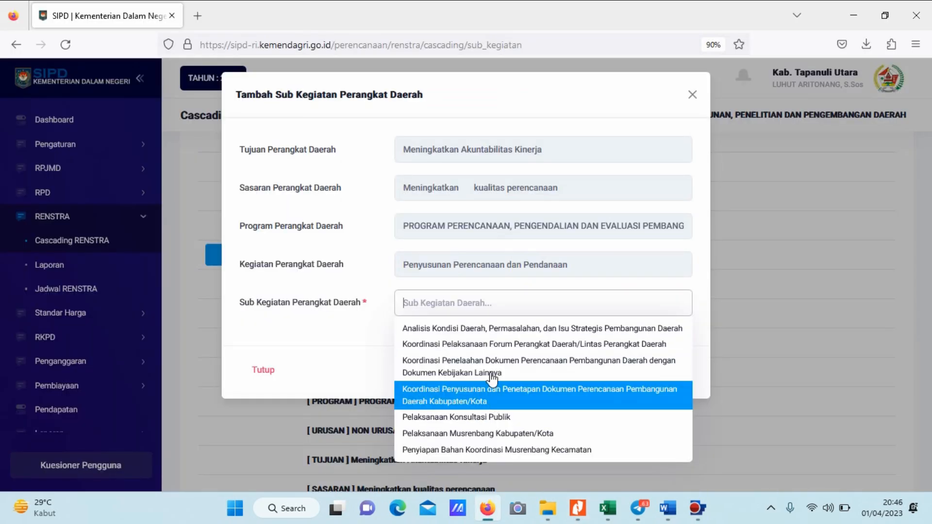
left_click(485, 392)
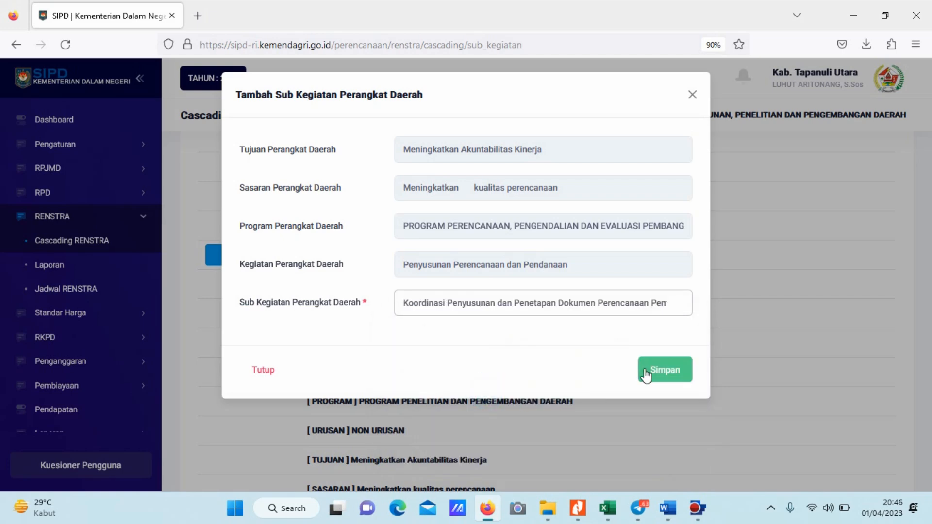
left_click(648, 367)
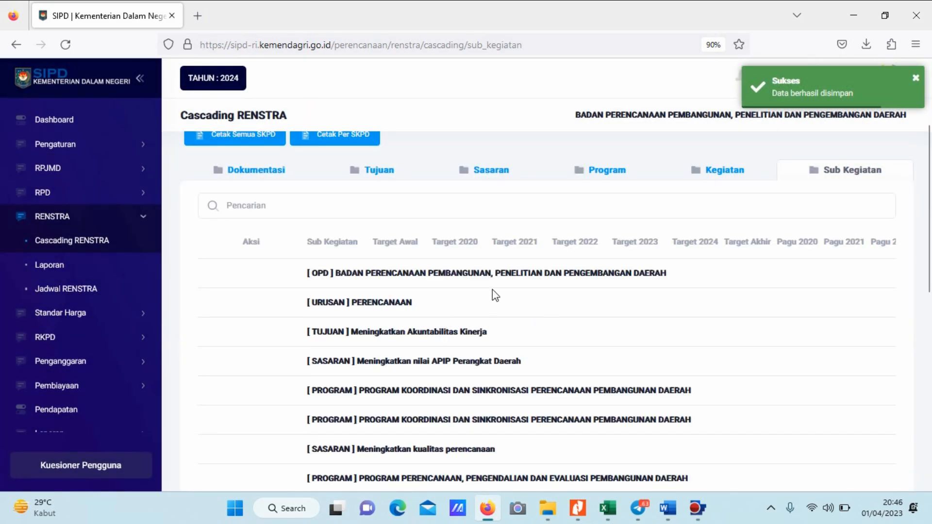
Open the new Sub Kegiatan's budget form and enter "-" as the Target for Awal, 2020 and 2021.
scroll(491, 288, "down", 4)
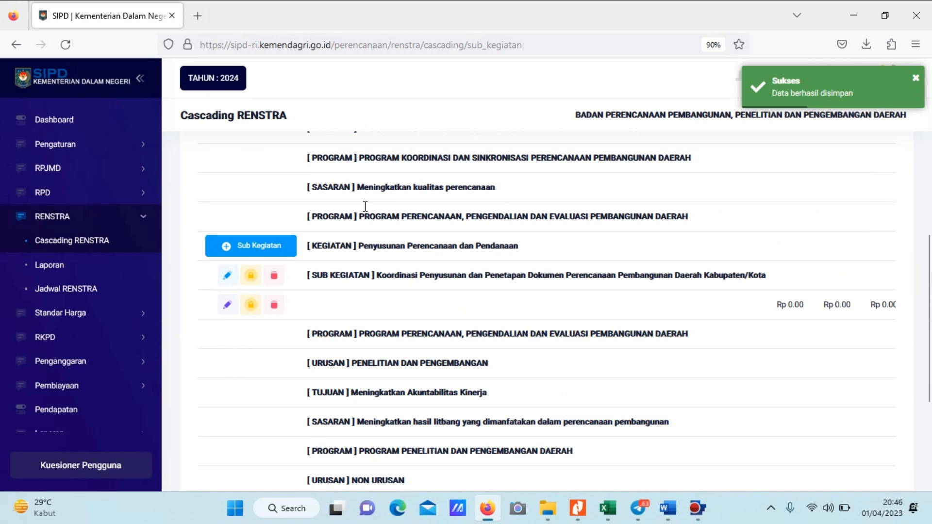
left_click(226, 307)
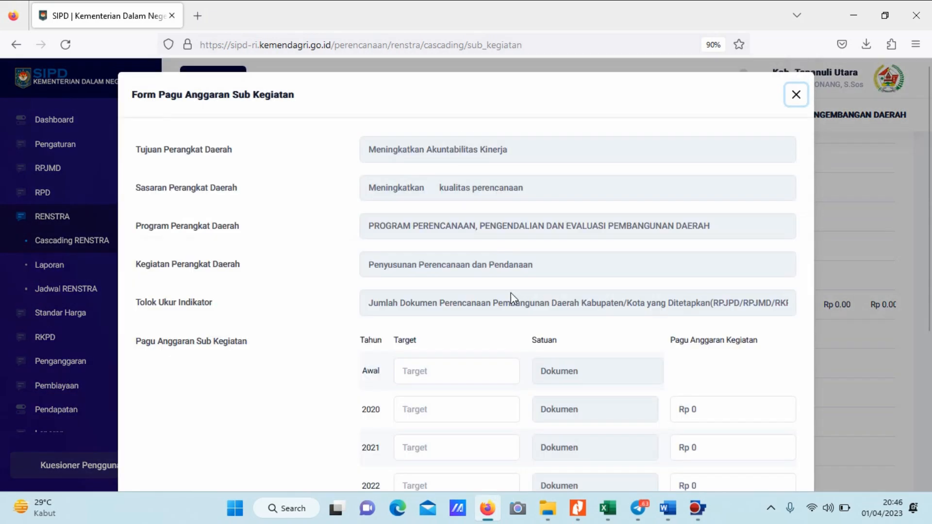
scroll(541, 281, "down", 1)
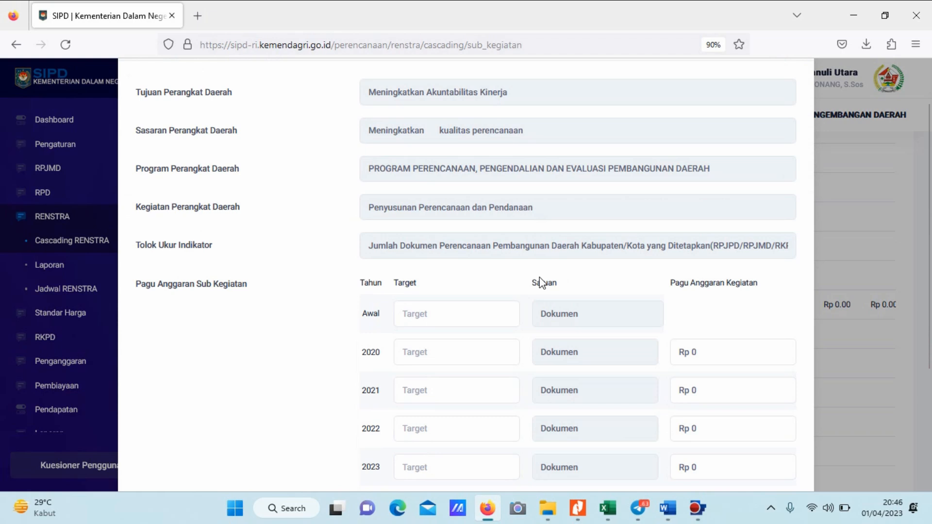
scroll(541, 282, "up", 1)
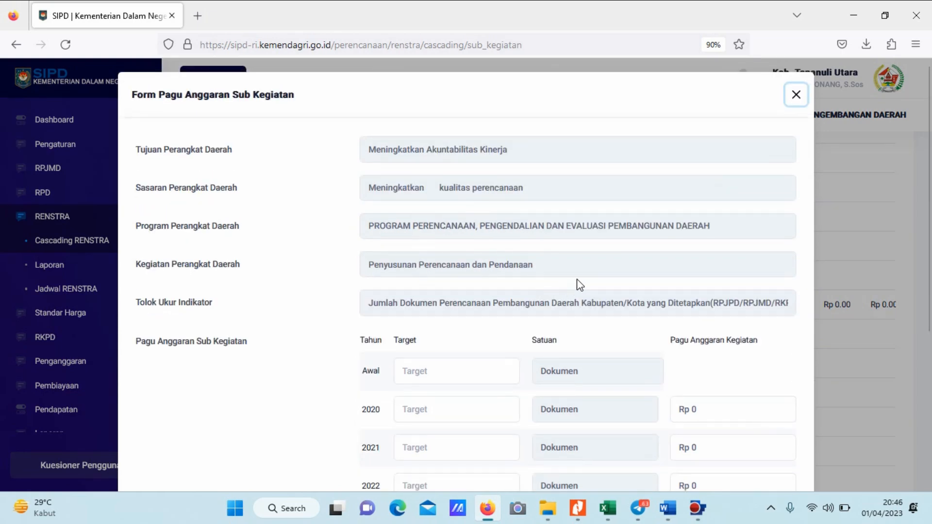
scroll(593, 269, "down", 1)
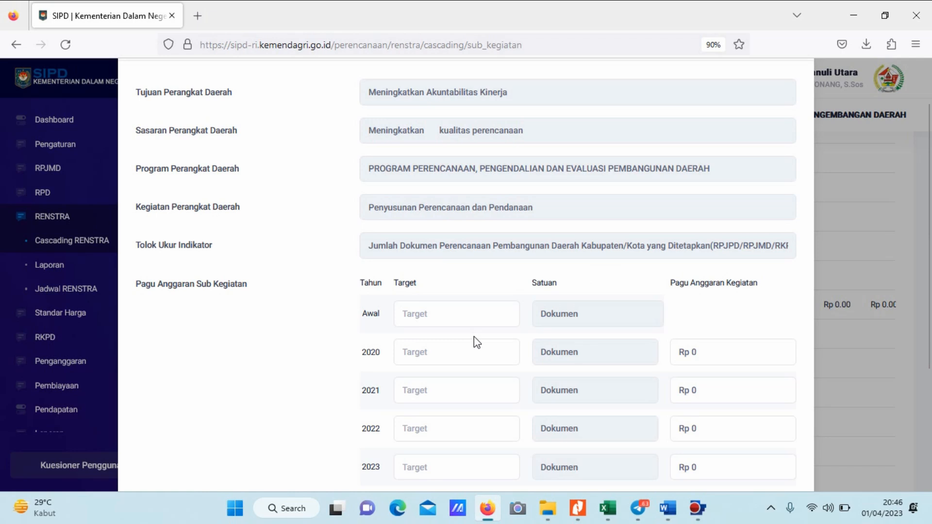
scroll(474, 336, "down", 3)
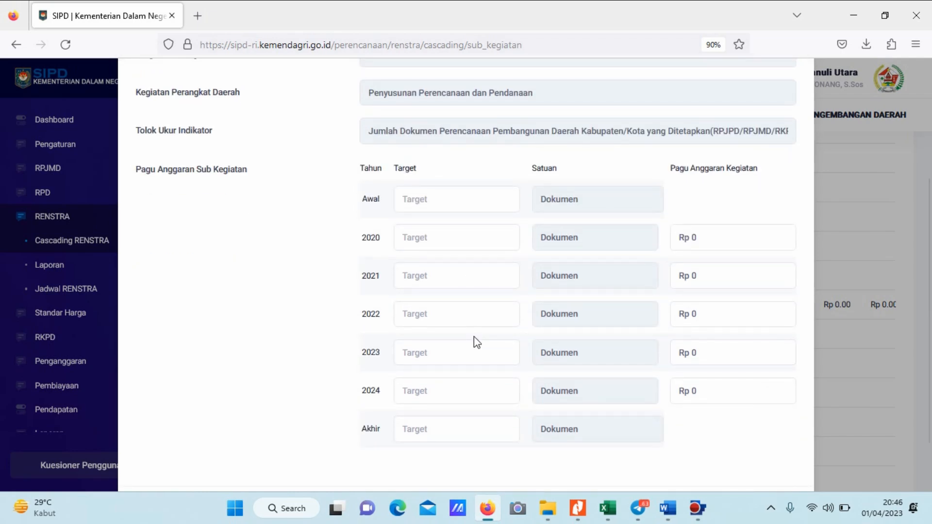
left_click(423, 202)
type("-")
left_click(427, 239)
type("-")
left_click(426, 274)
type("-")
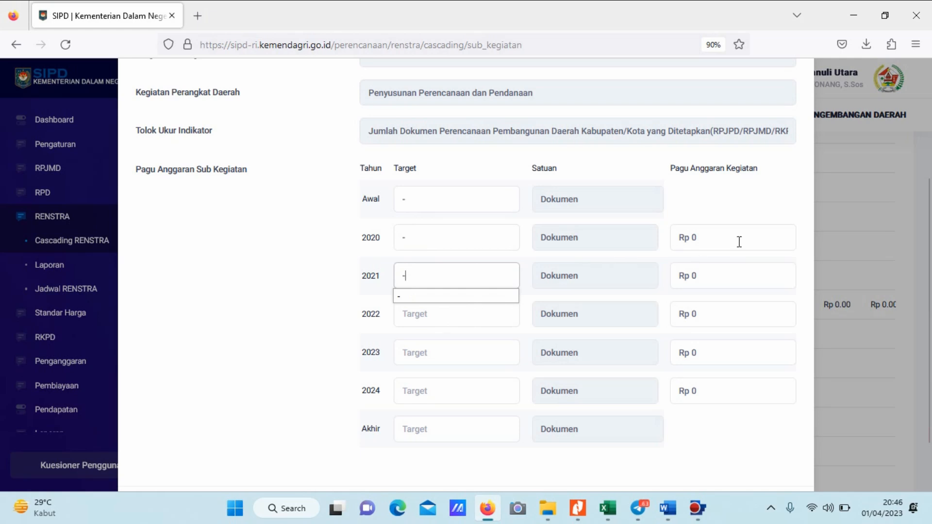
Consult the planning PDF and set the Sub Kegiatan's Target to 5 for both 2022 and 2023 and 6 for 2024.
left_click(427, 321)
key("alt+Tab")
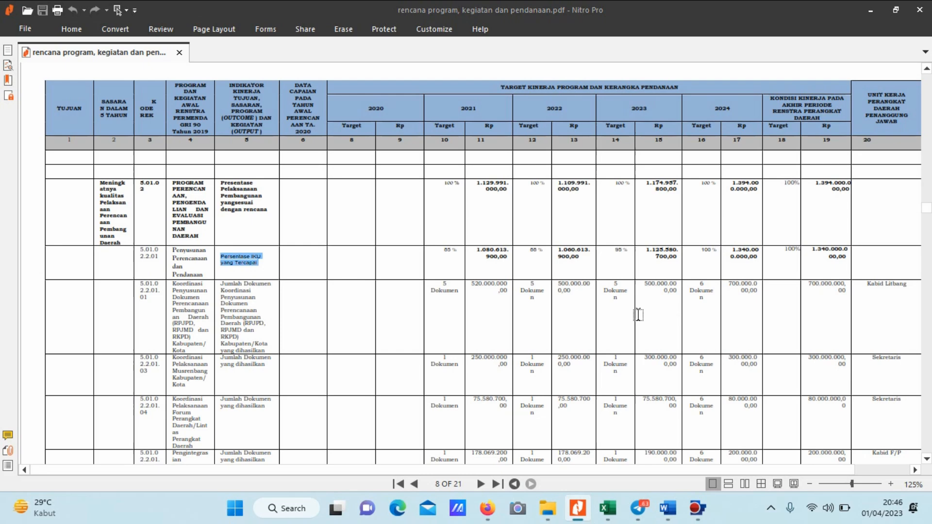
key("alt+Tab")
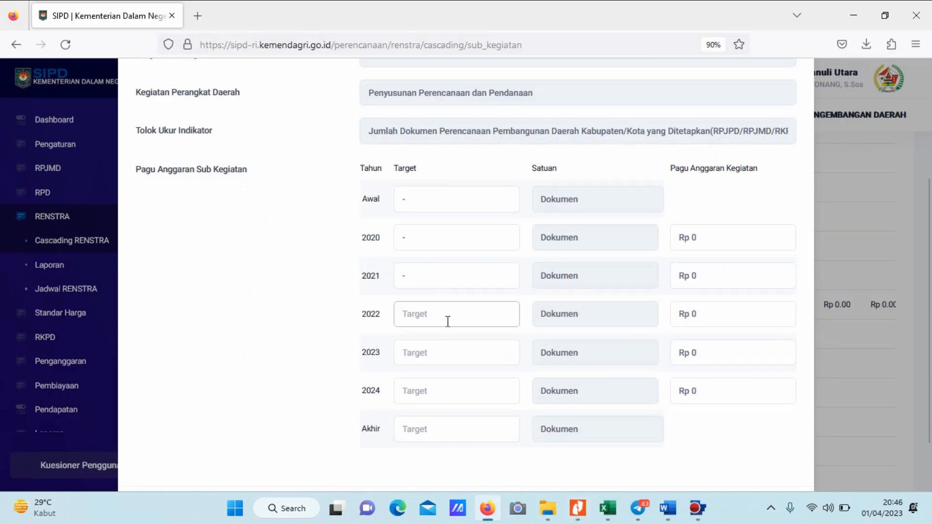
type("5")
left_click(441, 350)
type("6")
left_click(437, 387)
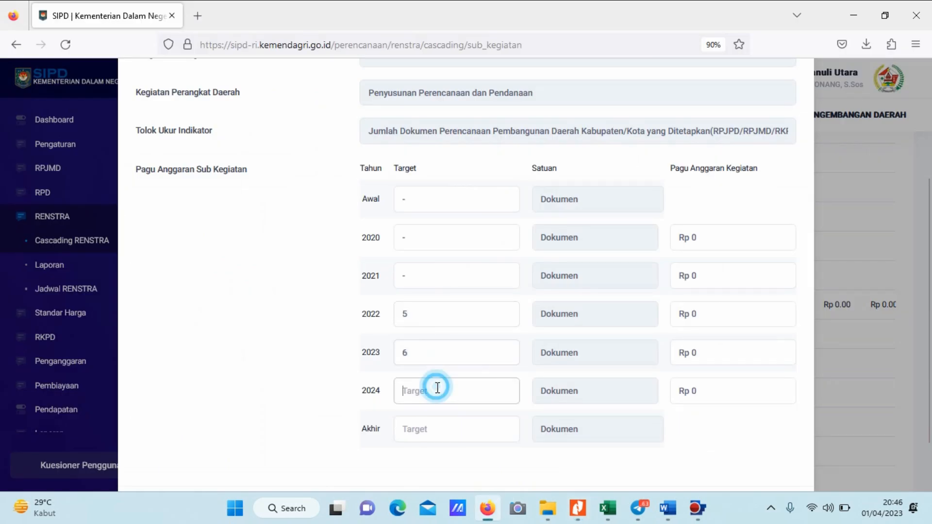
type("7")
left_click_drag(419, 356, 393, 356)
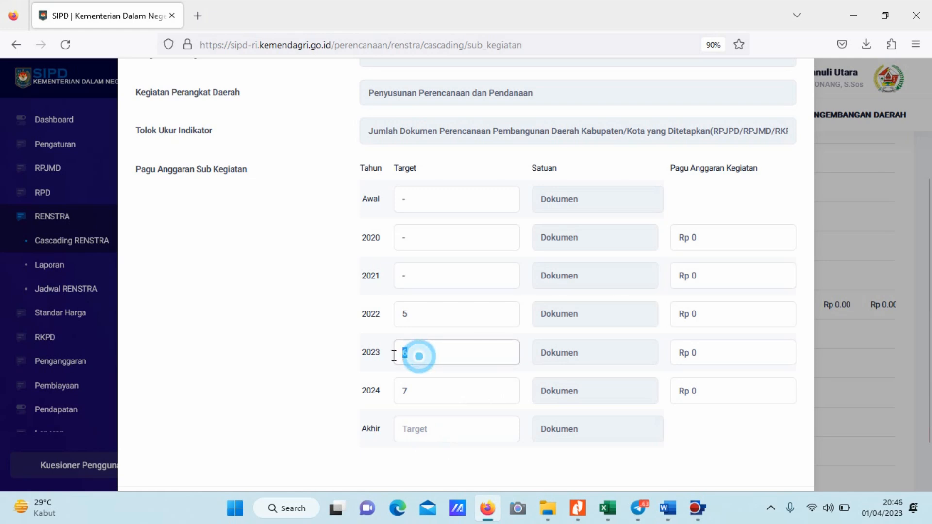
type("5")
left_click_drag(416, 388, 385, 395)
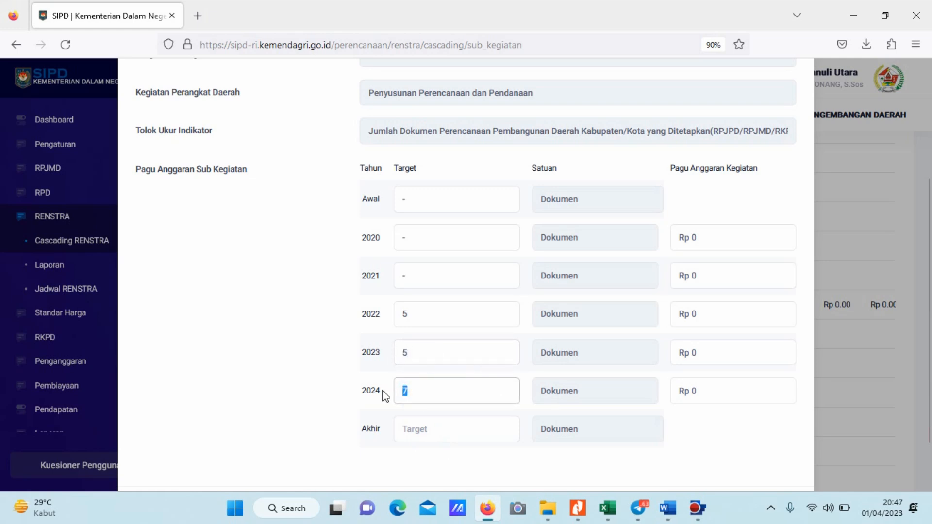
type("6")
Set the Sub Kegiatan's Akhir Target to 16.
left_click(427, 427)
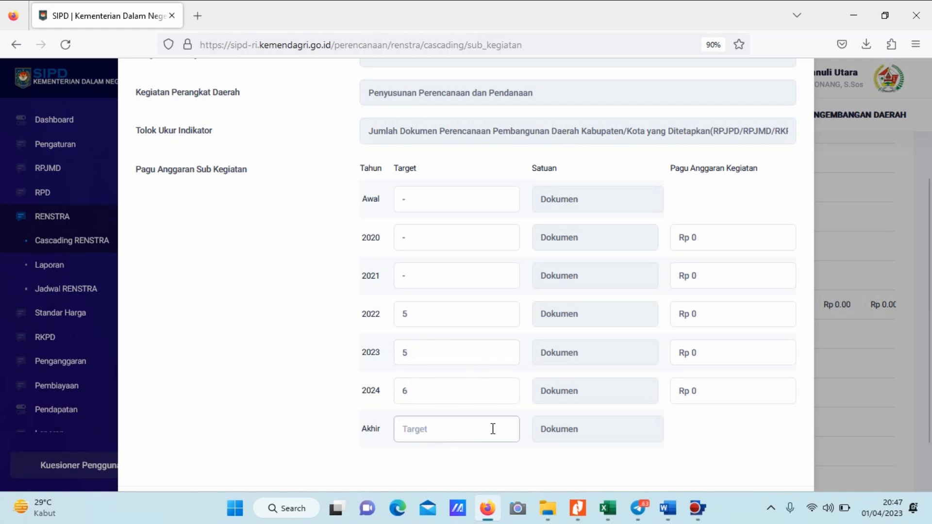
type("15")
key("BackSpace")
type("6")
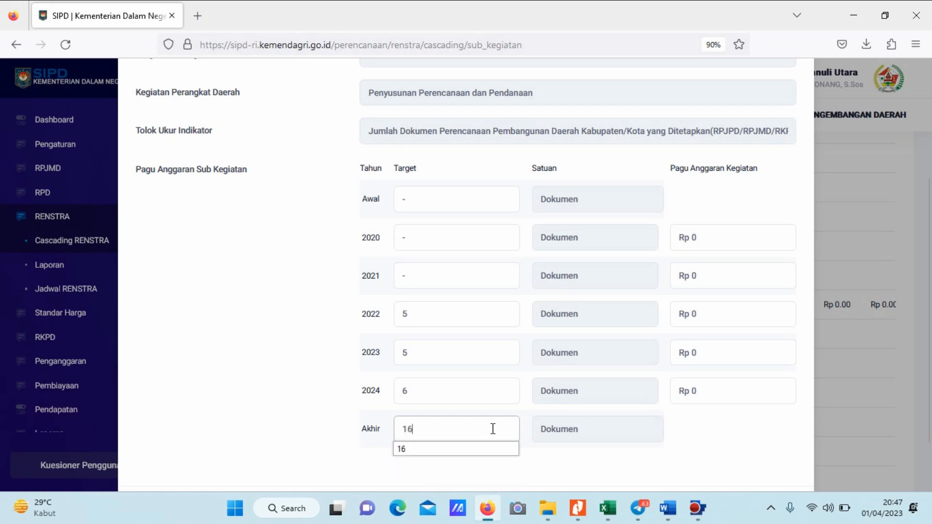
Set the Sub Kegiatan's Pagu Anggaran to Rp 300,000,000 for 2022 and Rp 400,000,000 for 2023.
left_click(719, 318)
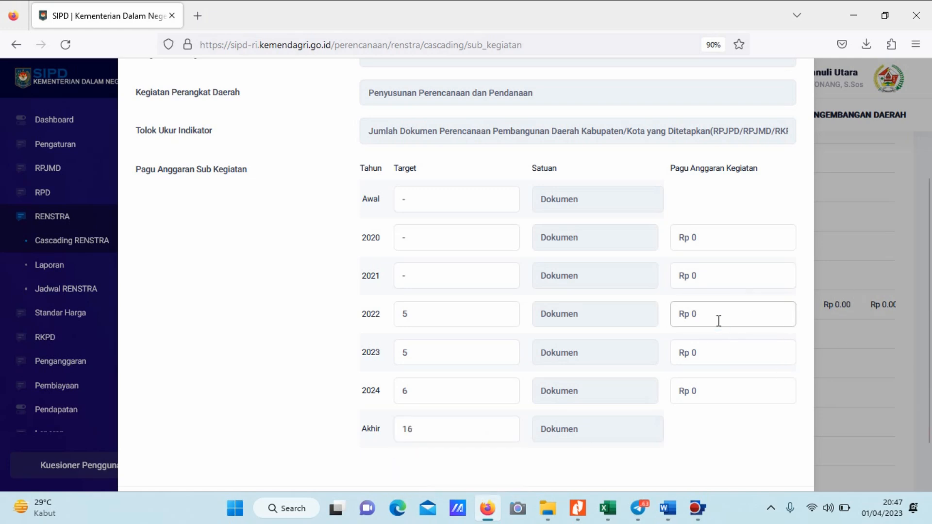
key("BackSpace")
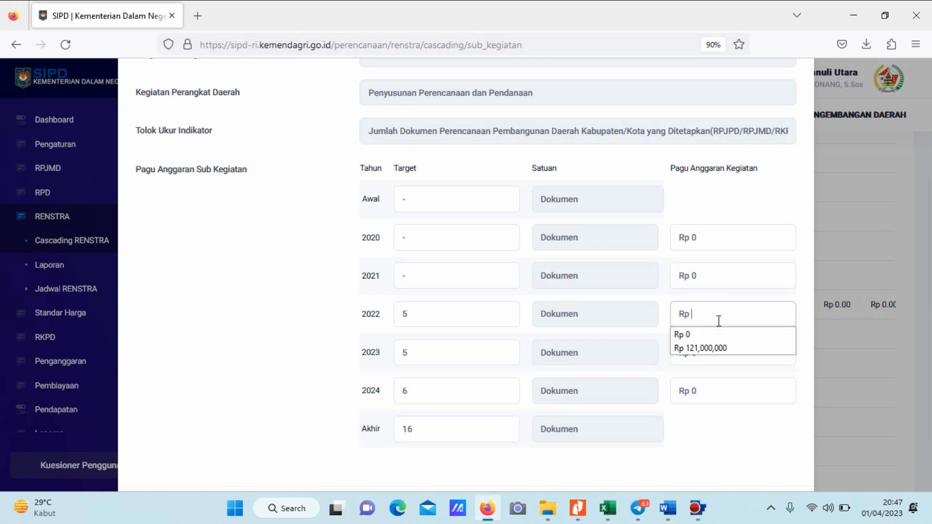
key("alt+Tab")
key("alt+Tab")
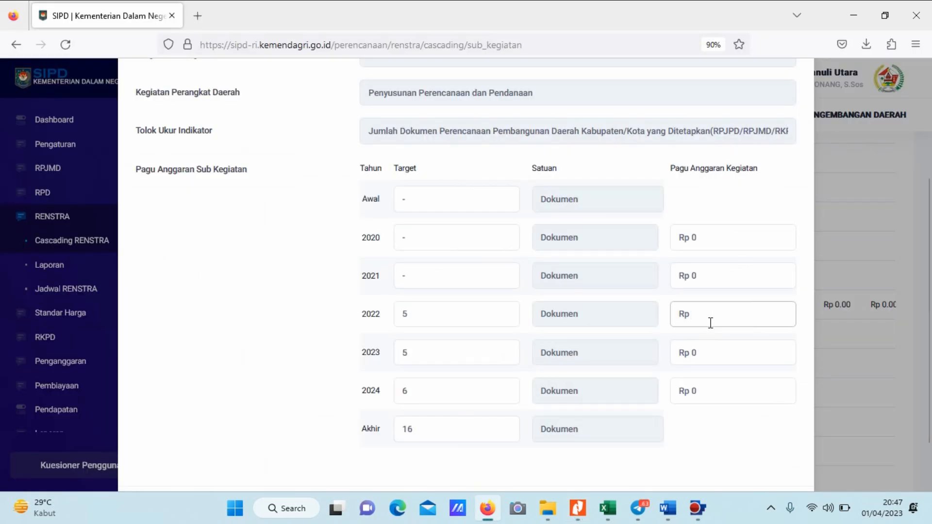
type("300000000")
left_click(719, 353)
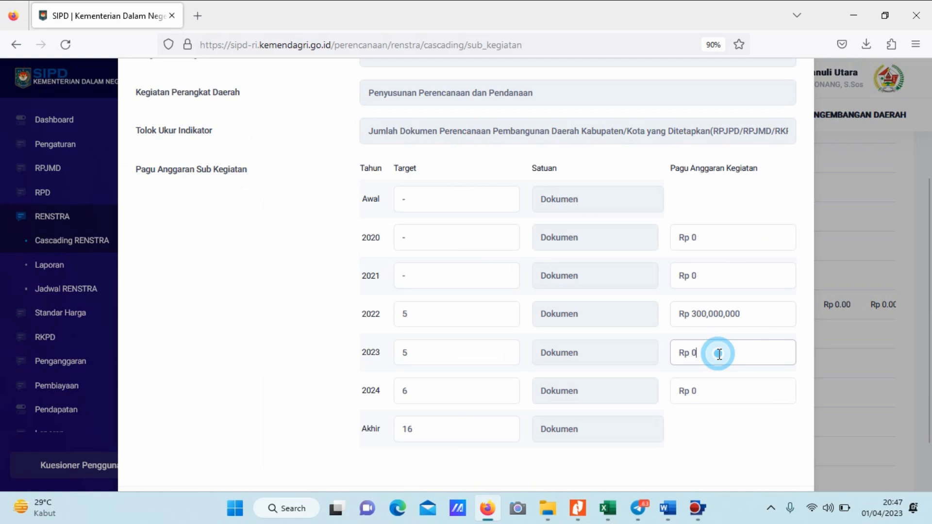
key("BackSpace")
type("400,000,000")
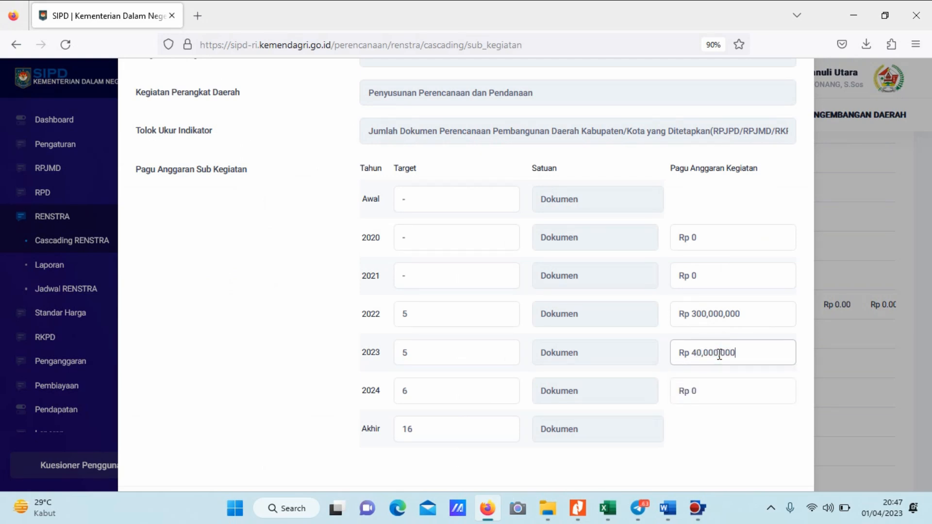
Set the Sub Kegiatan's Pagu Anggaran for 2024 to Rp 450,000,000, save the form, and check the saved entry in the list.
left_click(729, 397)
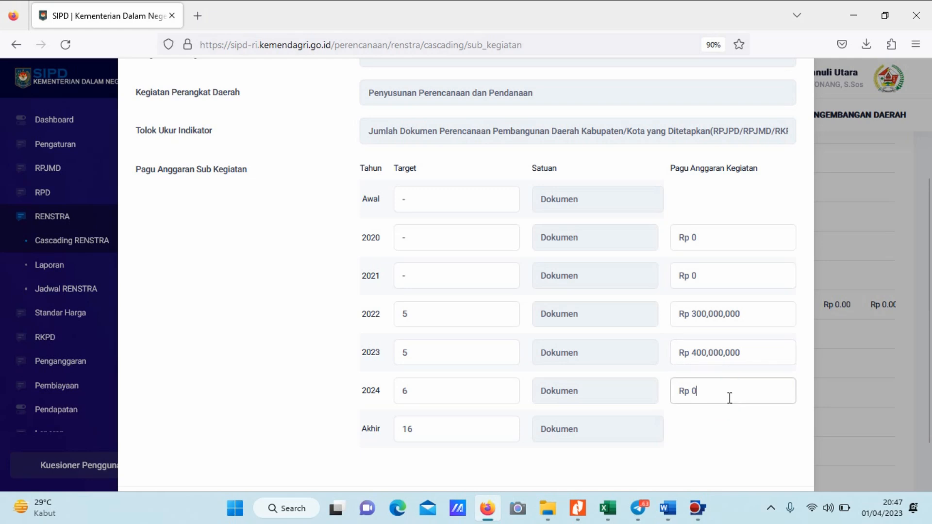
key("BackSpace")
type("450,000,000")
scroll(729, 397, "down", 2)
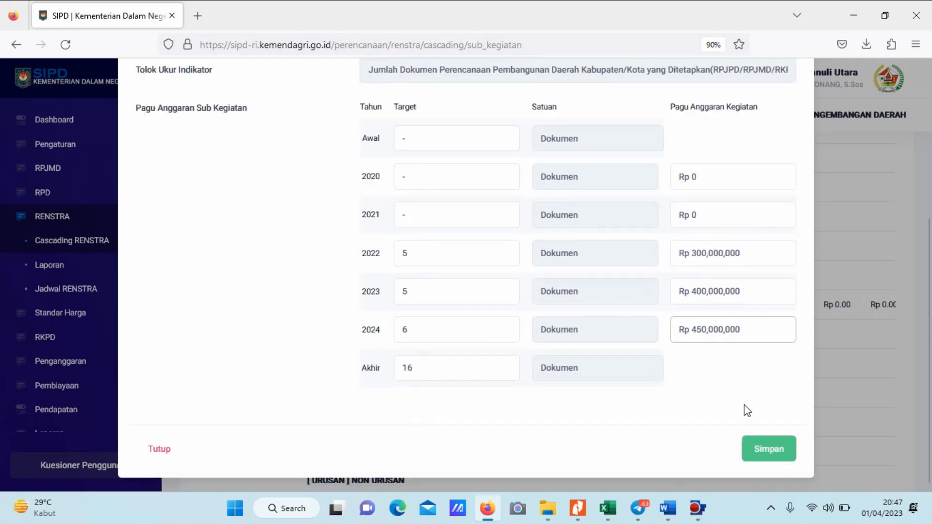
left_click(756, 446)
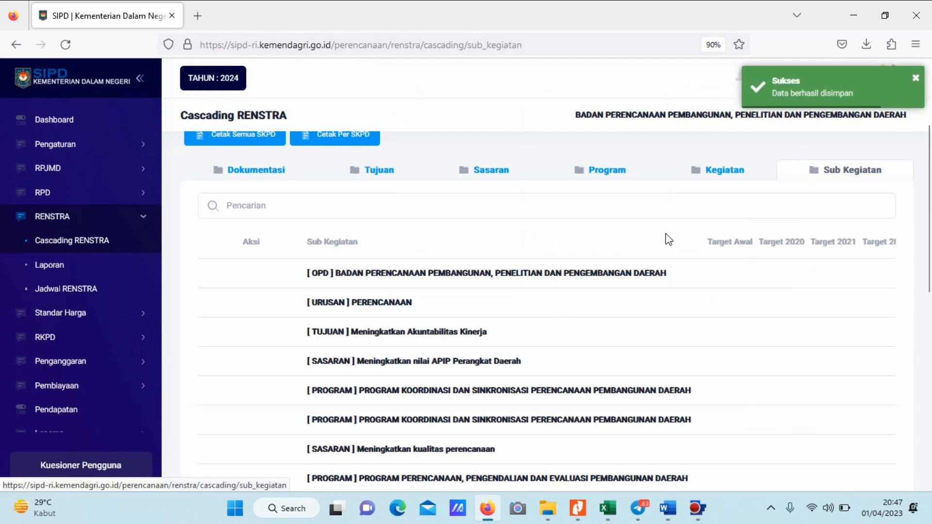
scroll(665, 237, "down", 3)
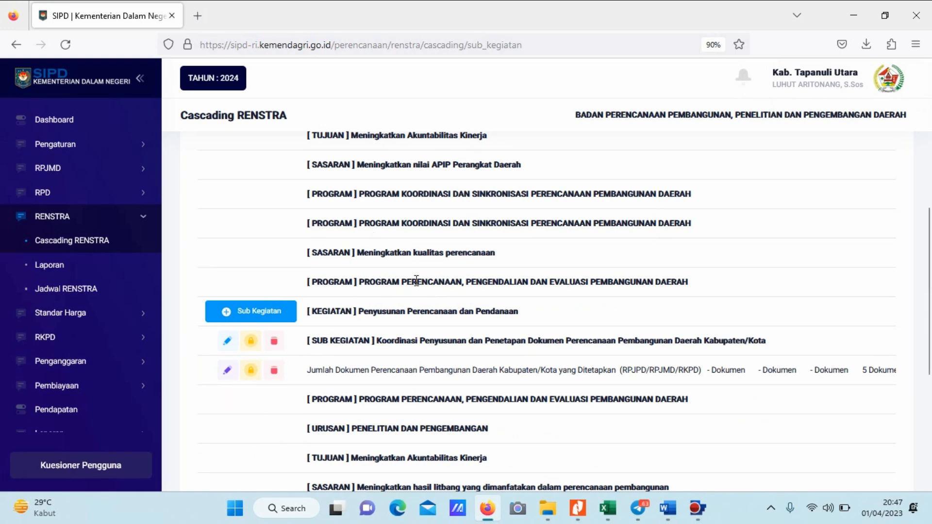
scroll(488, 296, "up", 6)
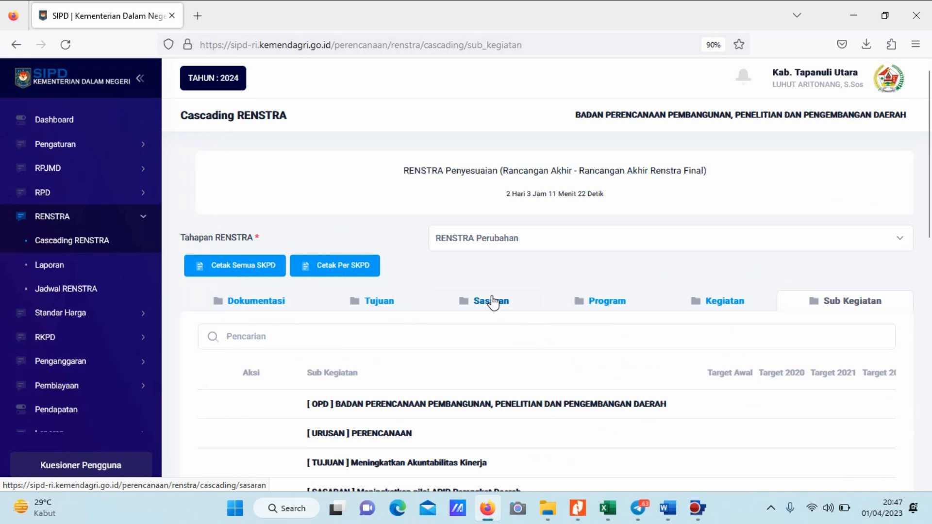
scroll(490, 296, "up", 1)
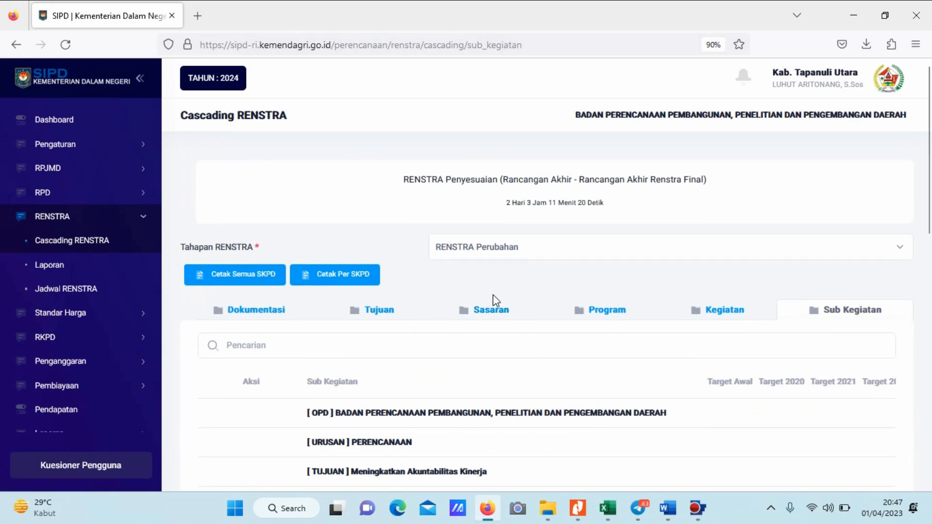